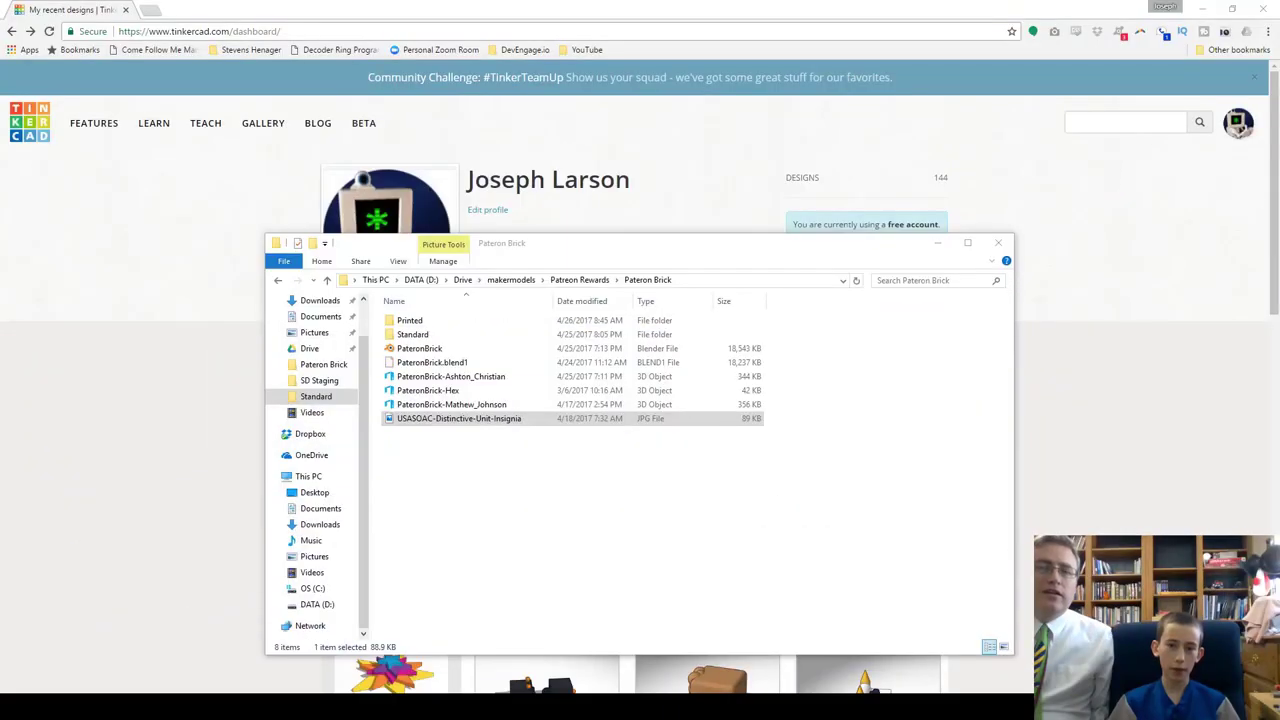
Step: Open PateronBrick-Hex in 3D Builder and orbit it edge-on, then back to a tilted face view
double_click(460, 390)
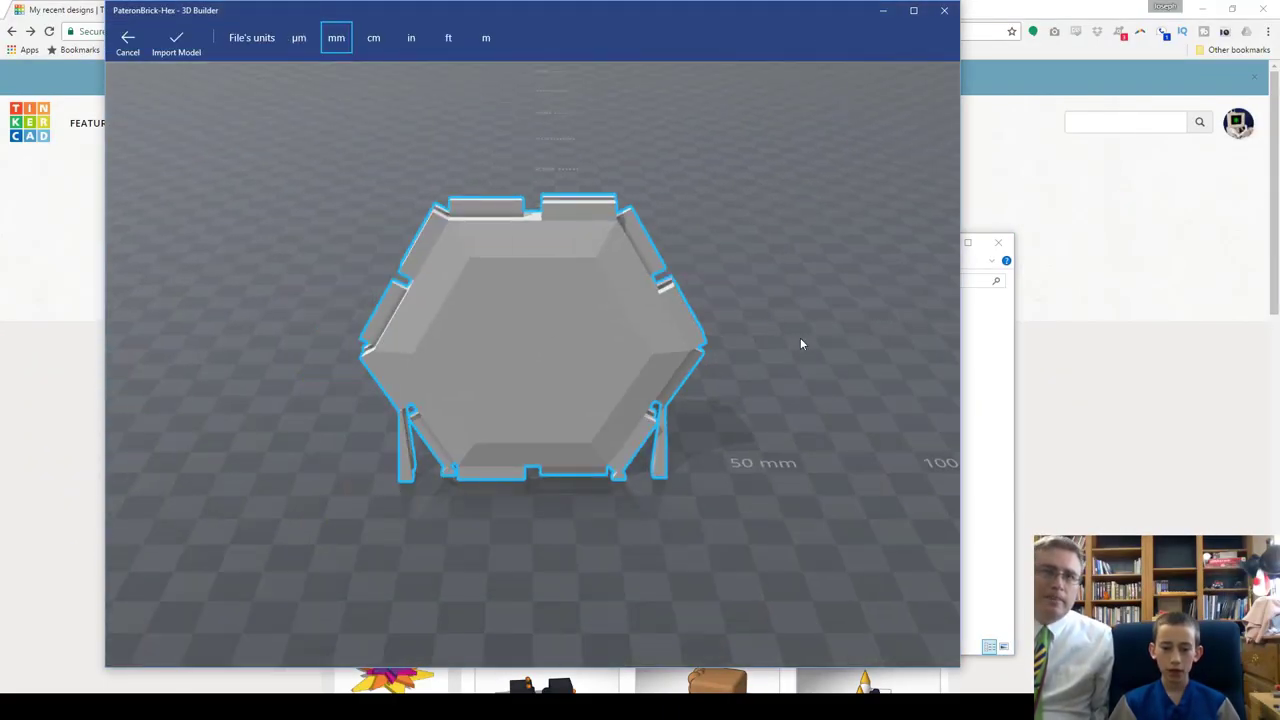
left_click_drag(780, 340, 553, 304)
left_click_drag(668, 303, 526, 389)
Step: Close the brick preview, open USASOAC-Distinctive-Unit-Insignia.jpg in Photos and zoom in
left_click(955, 8)
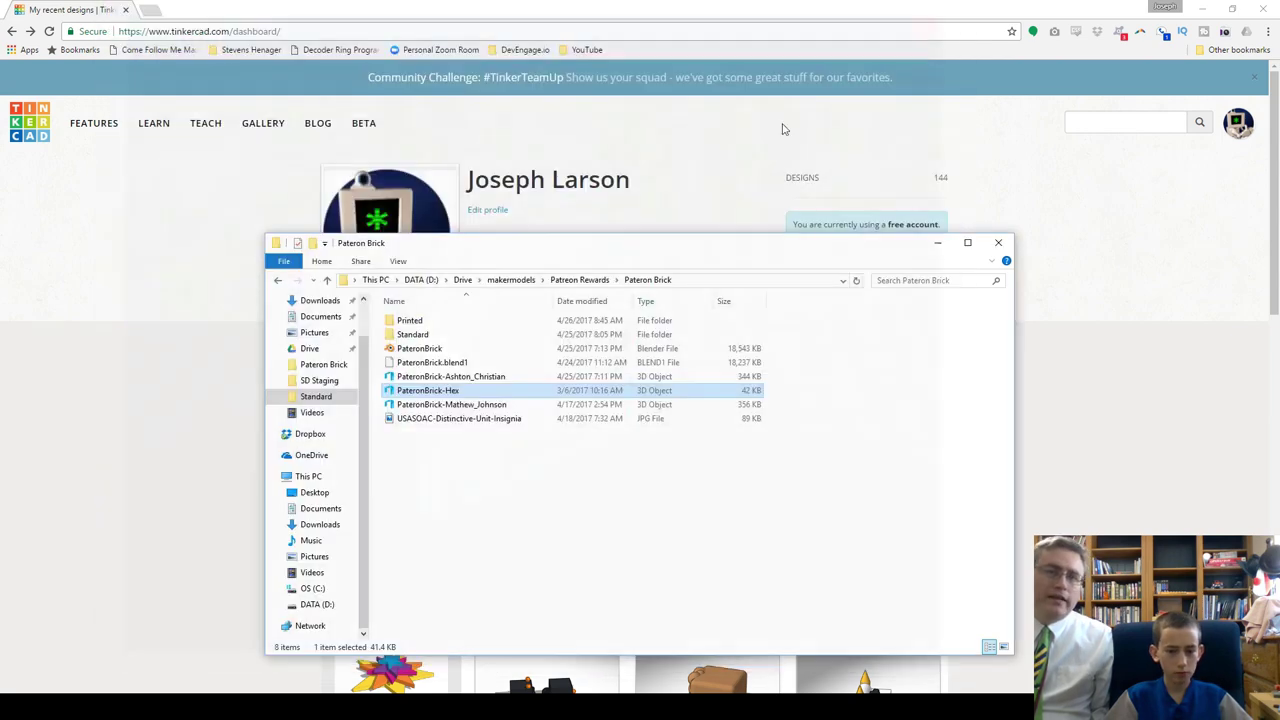
double_click(458, 420)
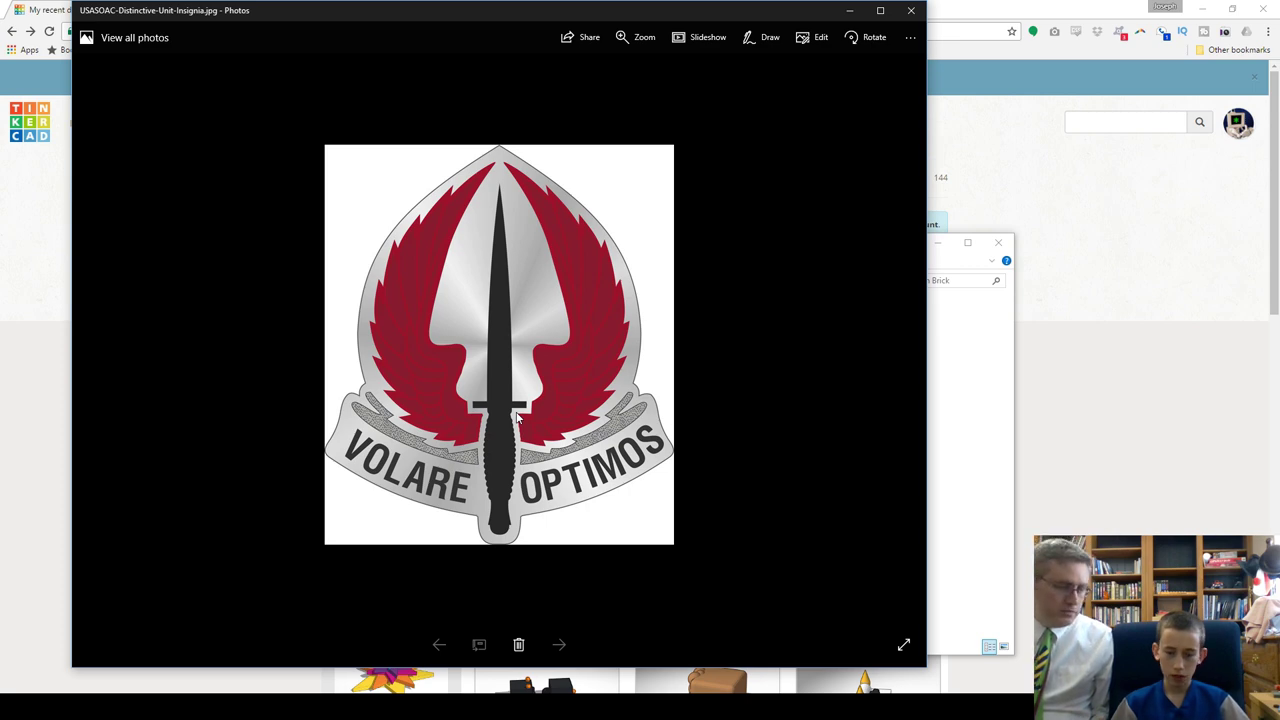
scroll(448, 404, "up", 5)
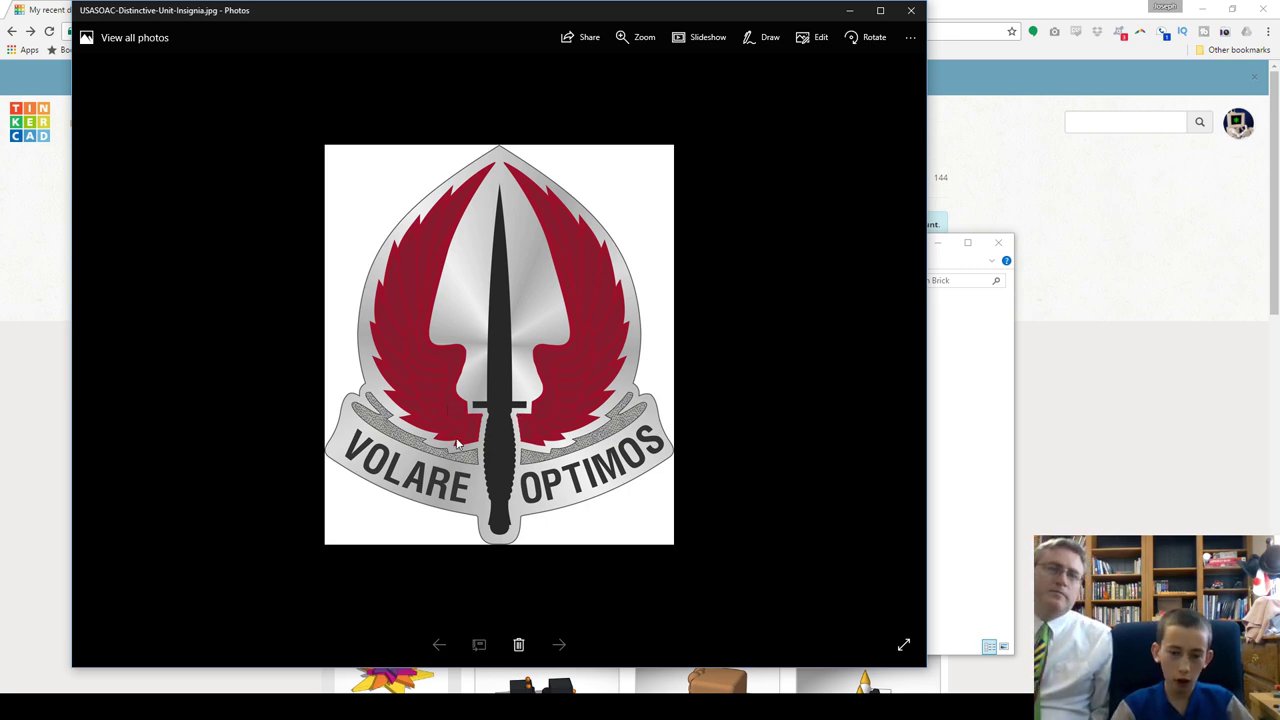
scroll(456, 443, "up", 2)
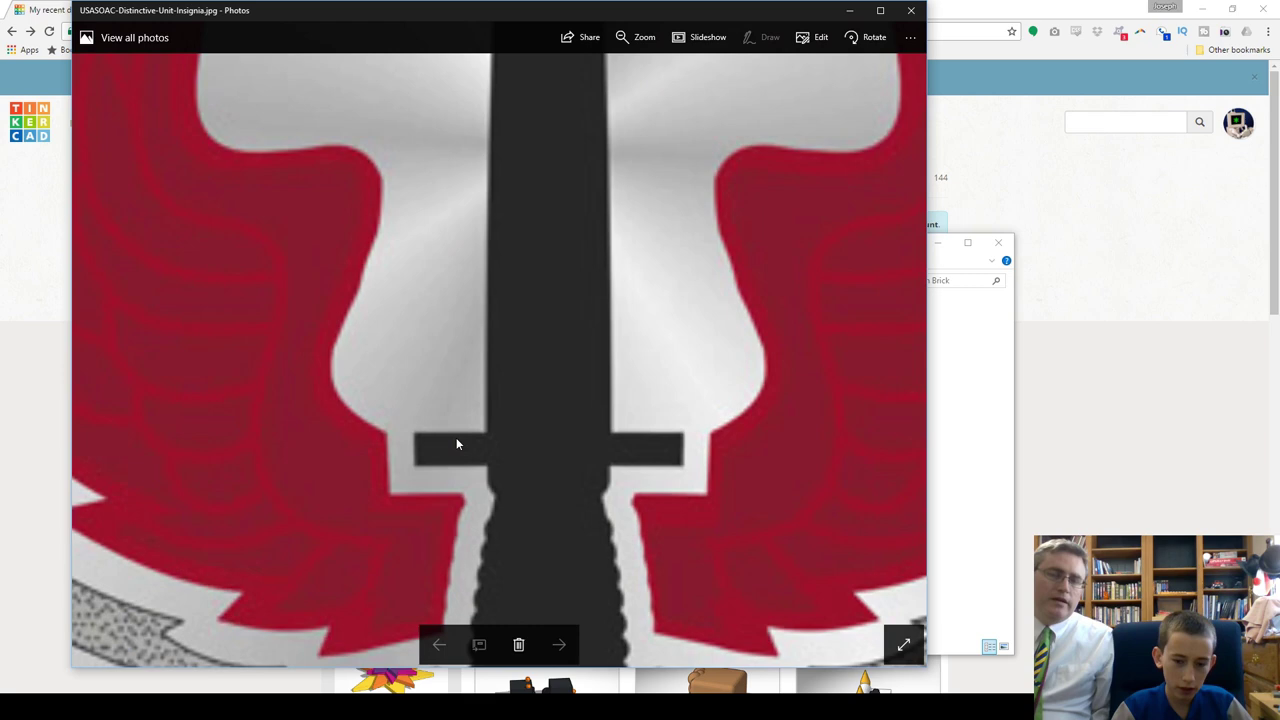
scroll(456, 438, "down", 1)
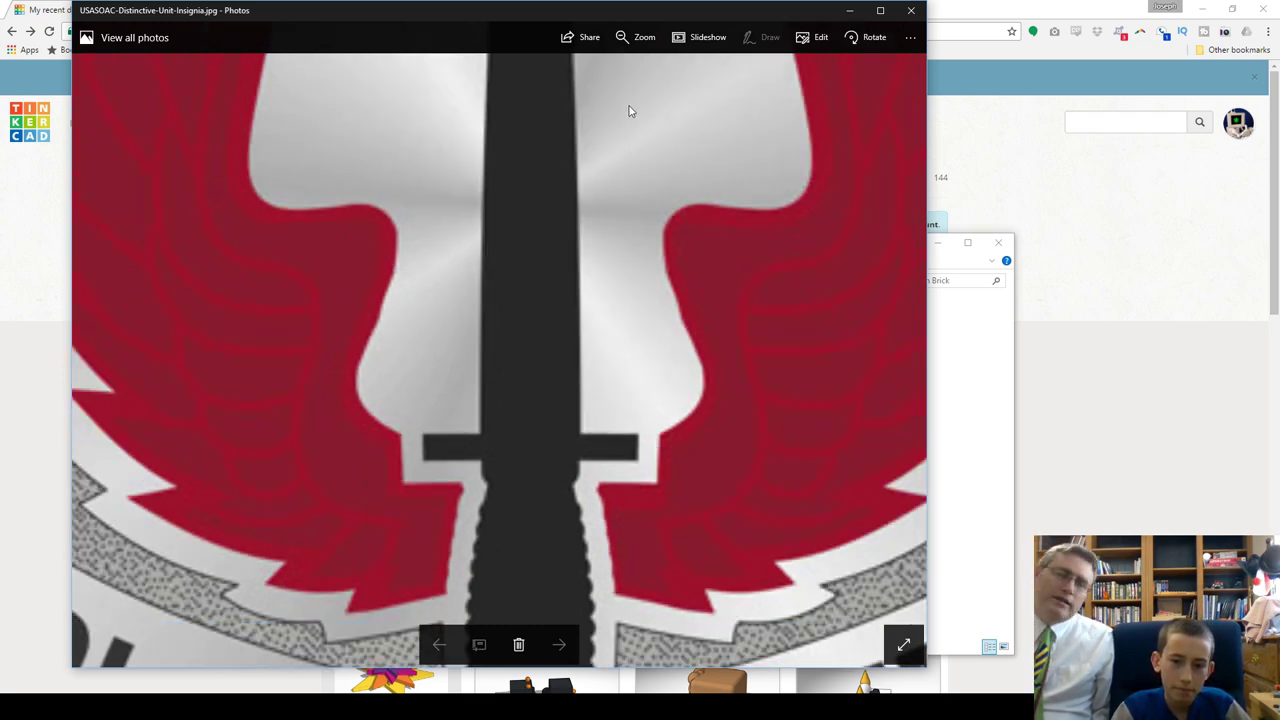
Step: Pan the enlarged insignia across the dagger and wing, then zoom back out
left_click_drag(711, 266, 314, 360)
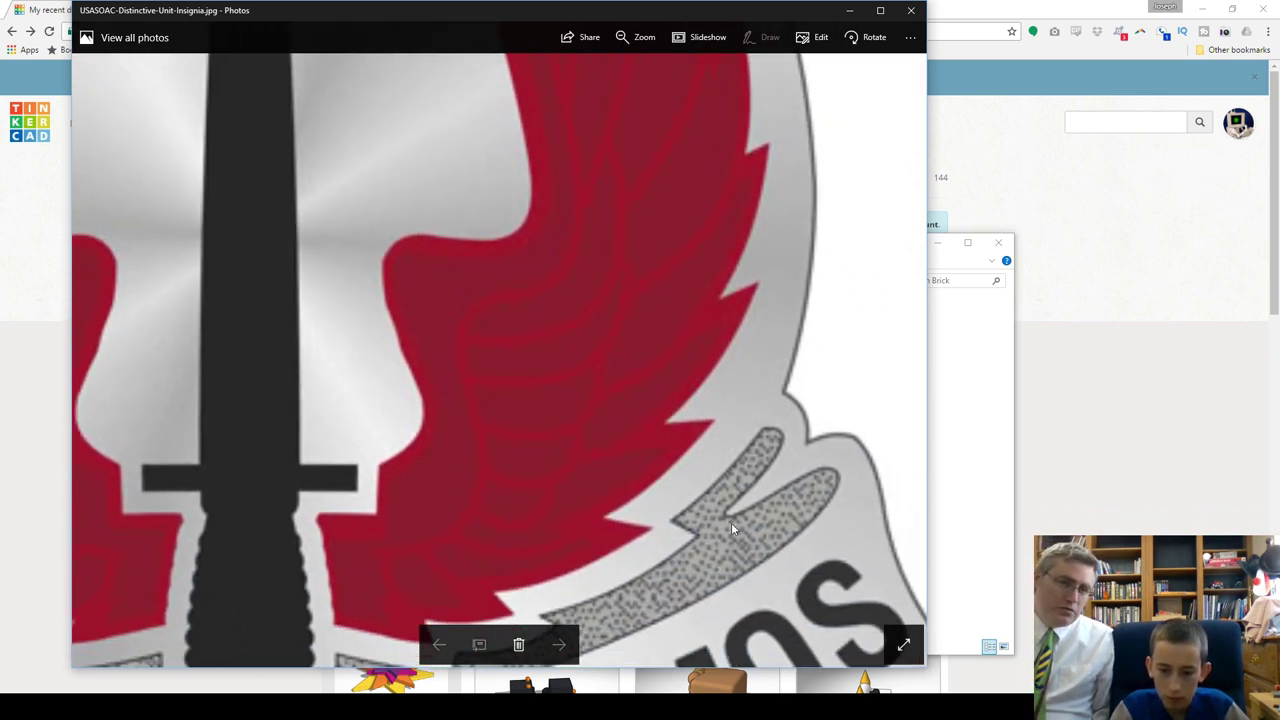
scroll(525, 525, "down", 5)
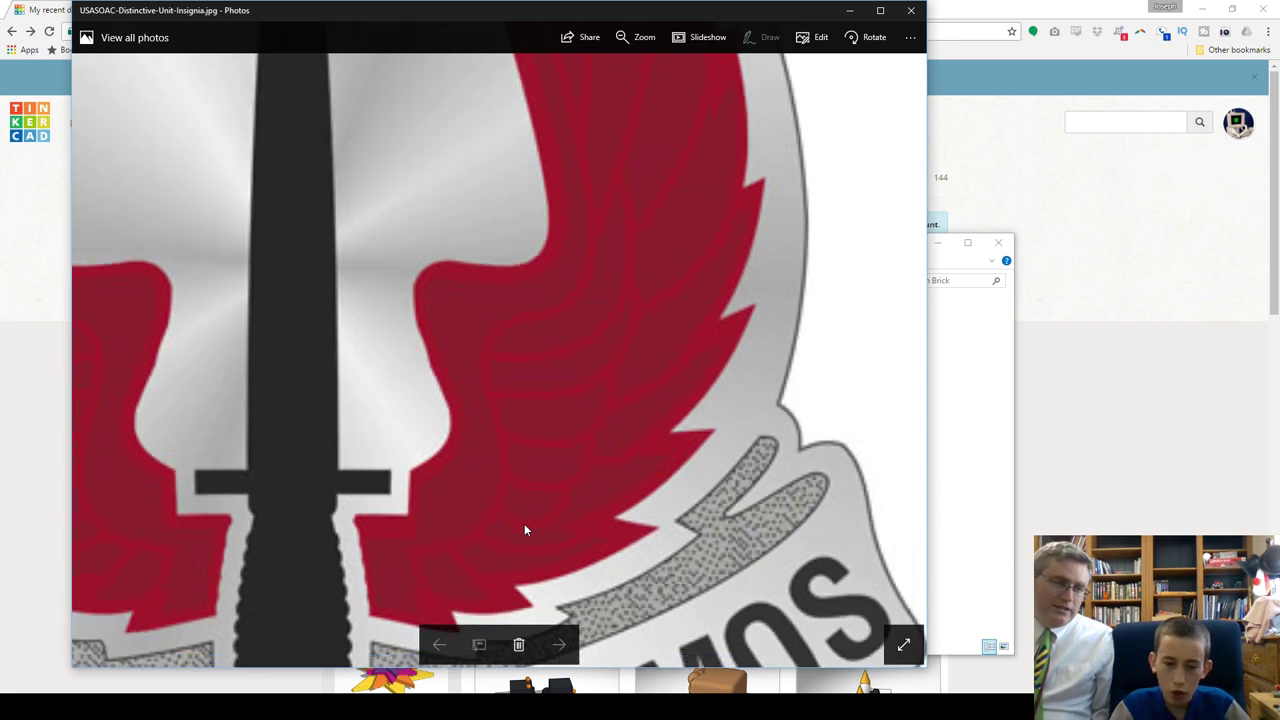
scroll(525, 520, "down", 5)
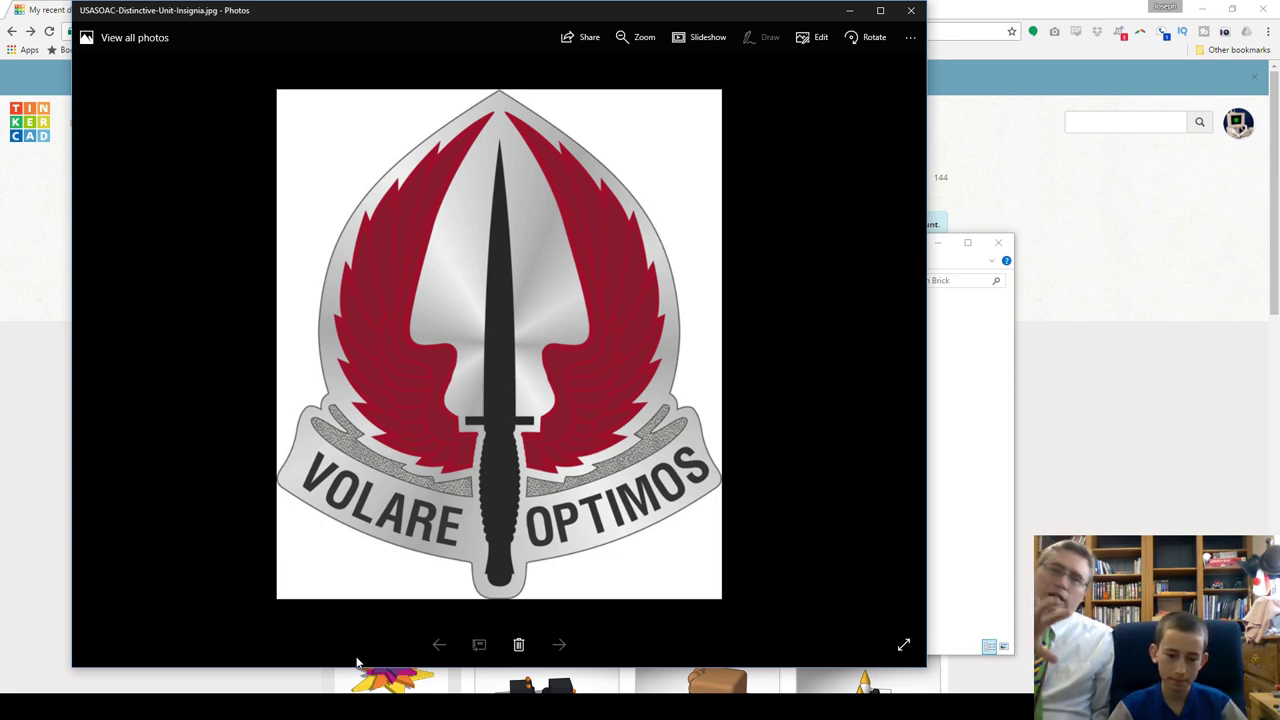
mouse_move(441, 708)
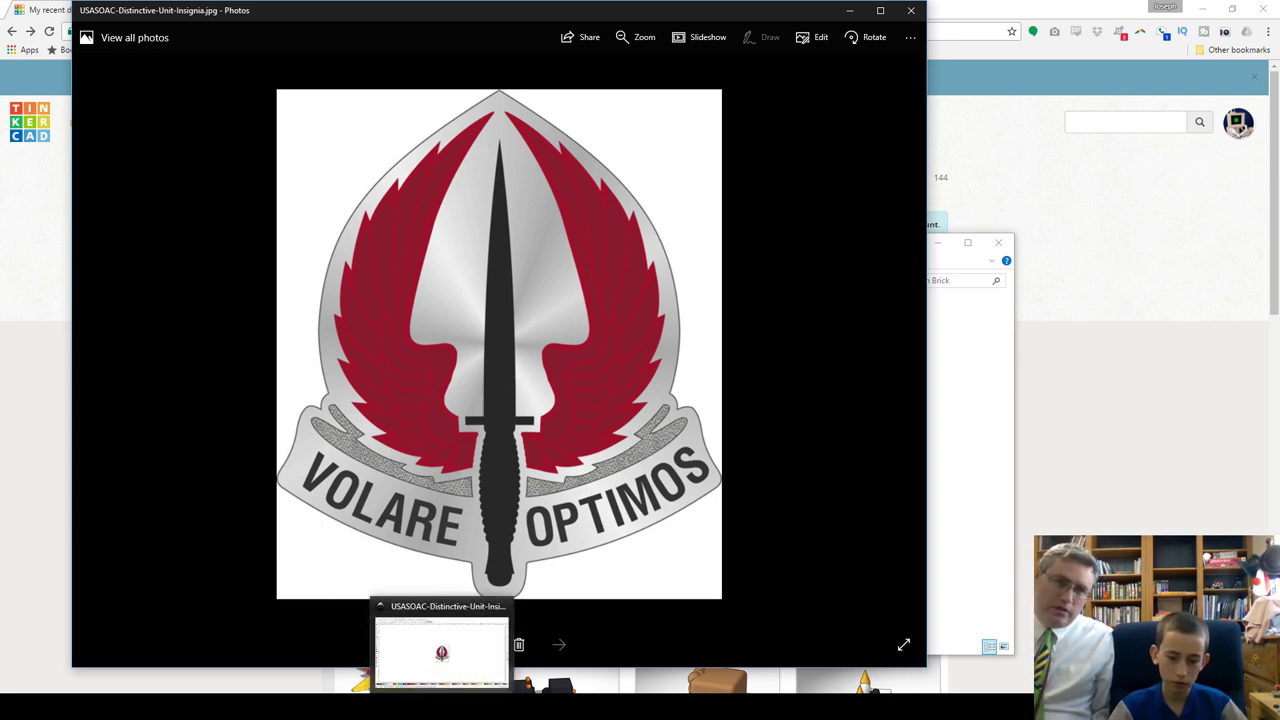
mouse_move(320, 708)
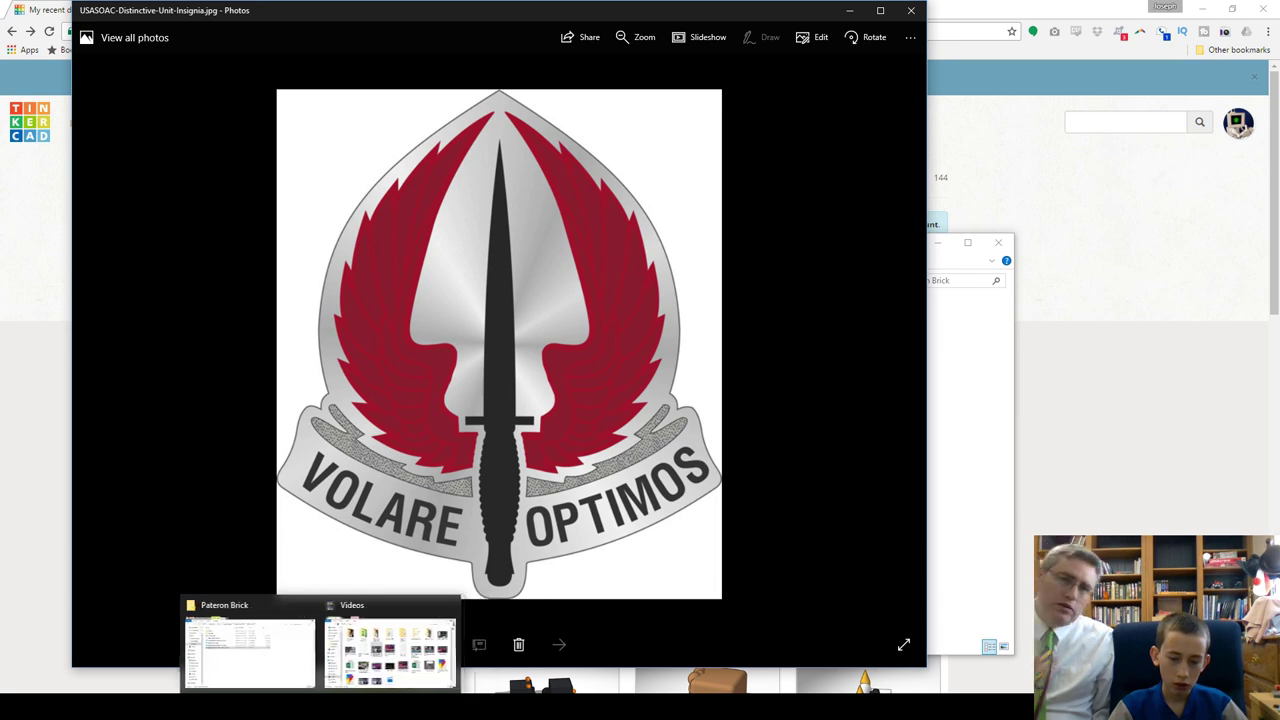
Step: Close Photos and open USASOAC-Distinctive-Unit-Insignia.jpg with Inkscape via Open with
left_click(913, 11)
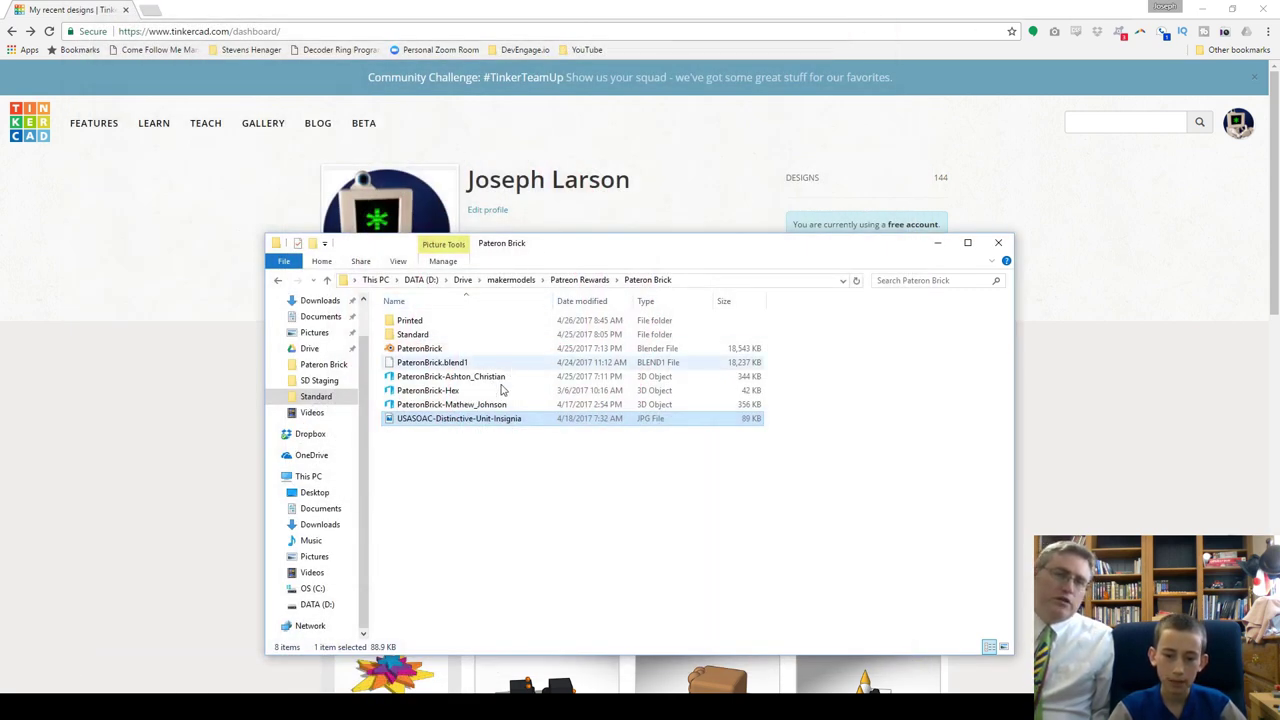
right_click(572, 424)
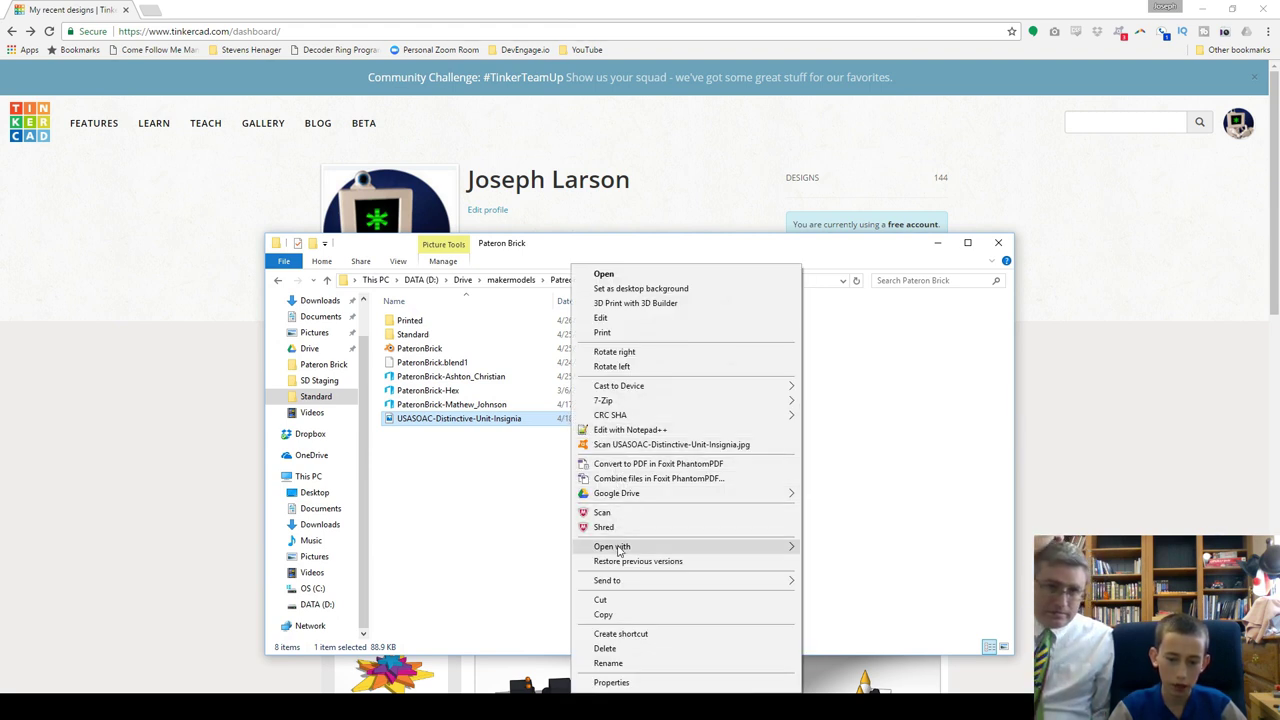
mouse_move(762, 550)
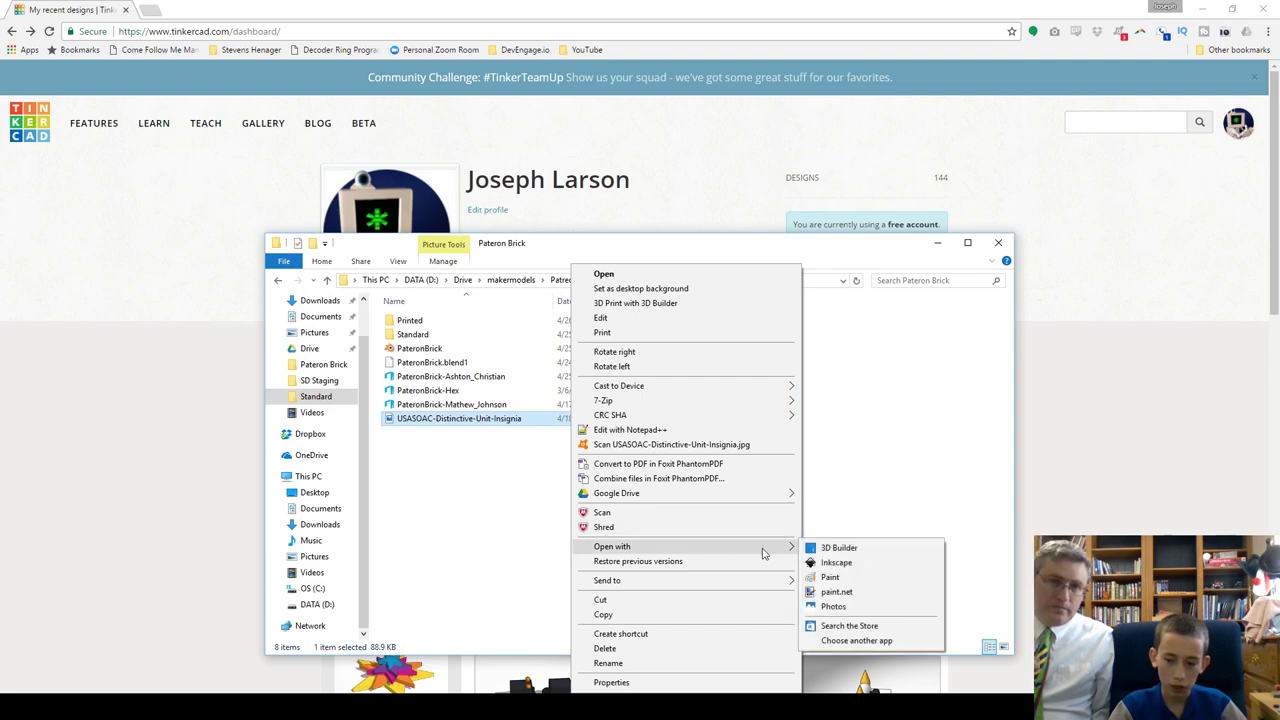
left_click(450, 610)
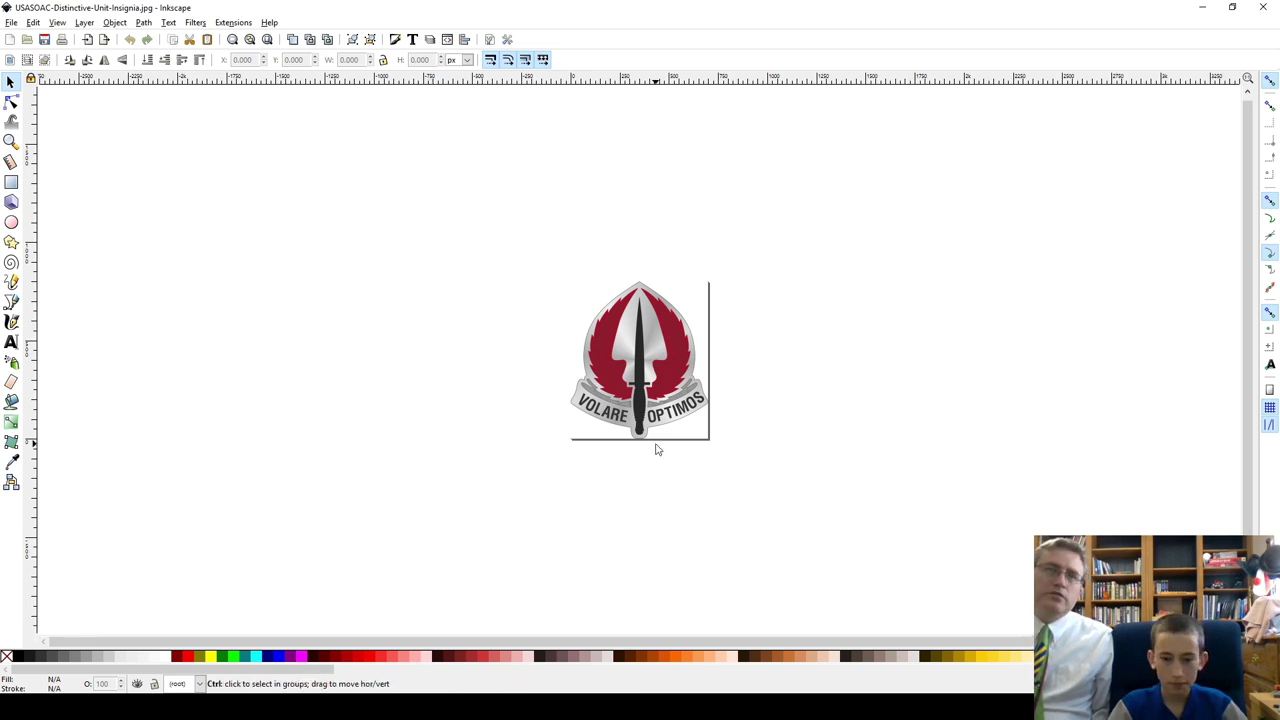
Step: Zoom in on the insignia and bring up the Trace Bitmap dialog with Shift+Alt+B
scroll(658, 450, "up", 2, "ctrl")
scroll(650, 445, "up", 1)
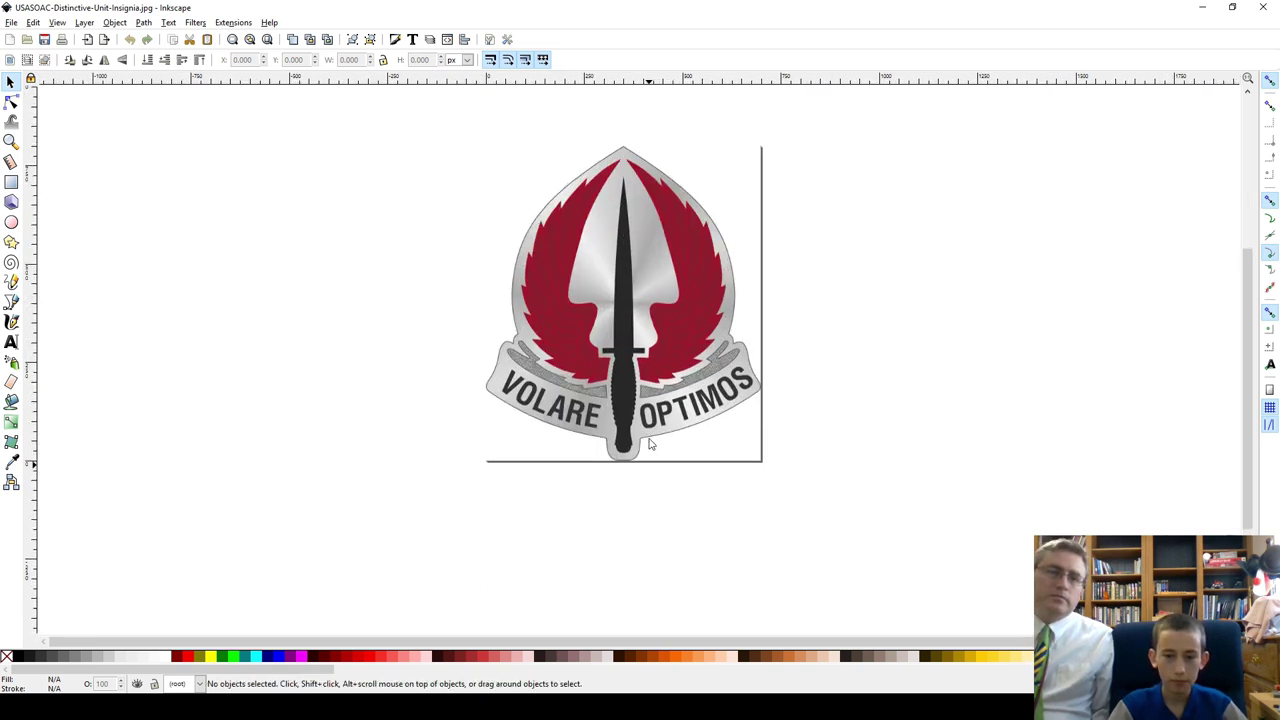
scroll(650, 445, "up", 1)
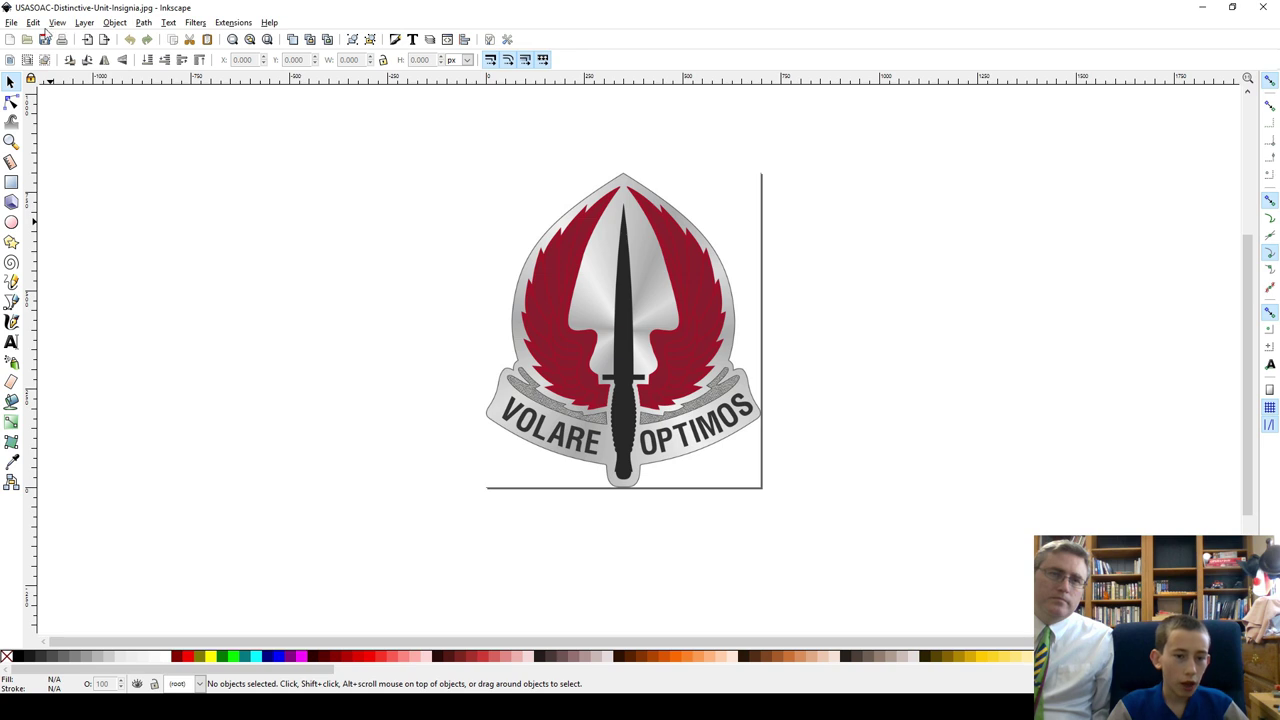
left_click(144, 23)
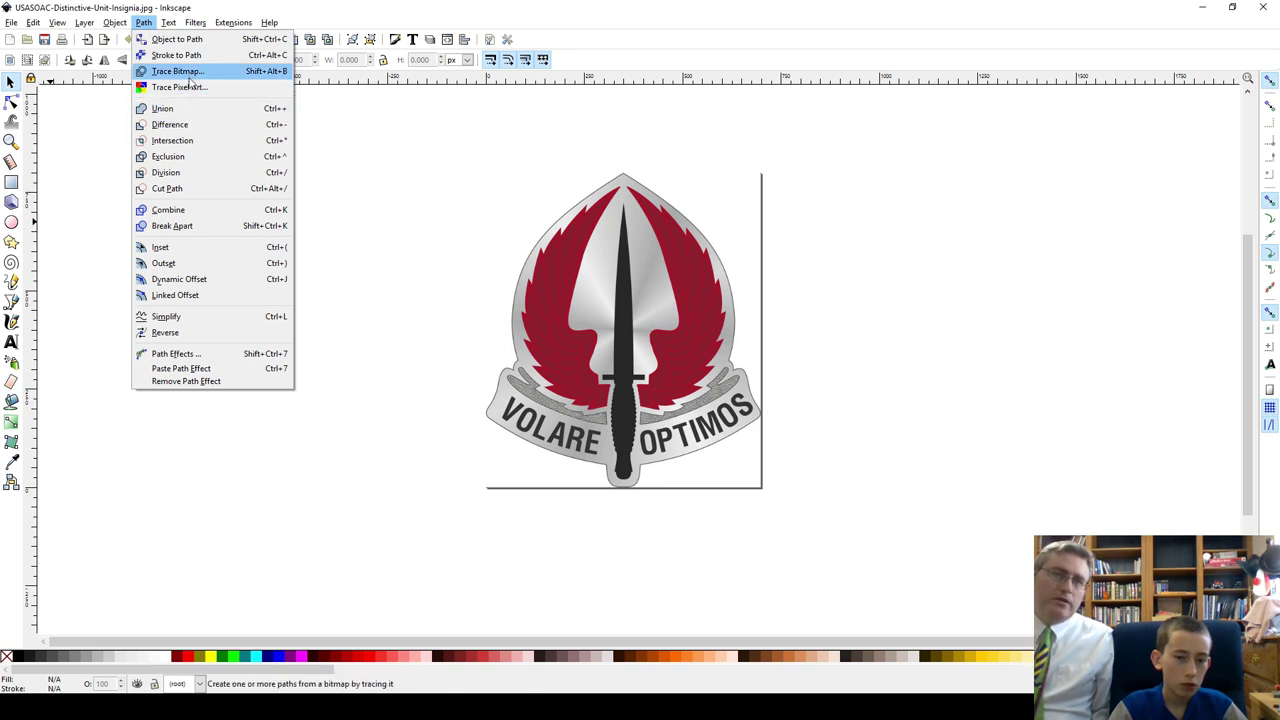
key("Escape")
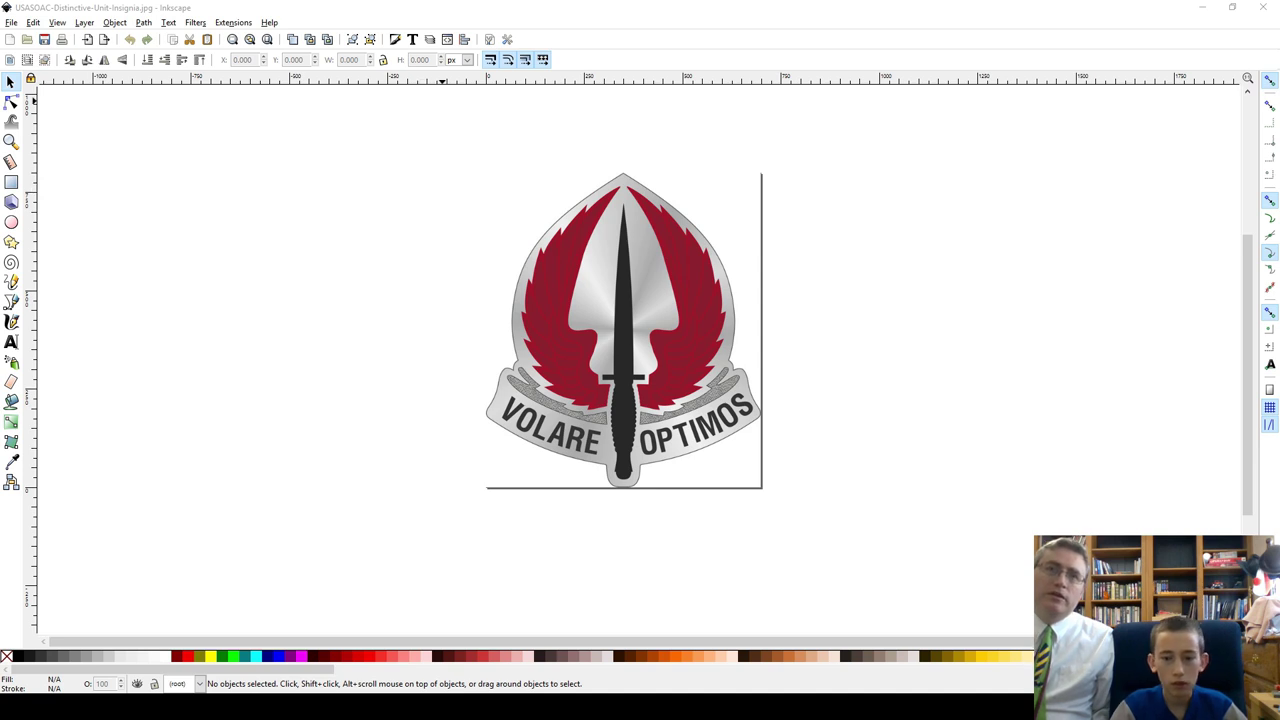
key("shift+alt+b")
Step: Move Trace Bitmap aside, enable live preview, select the insignia and choose Colors mode
mouse_move(611, 134)
left_mouse_down()
mouse_move(329, 259)
mouse_move(291, 189)
mouse_move(360, 156)
left_mouse_up()
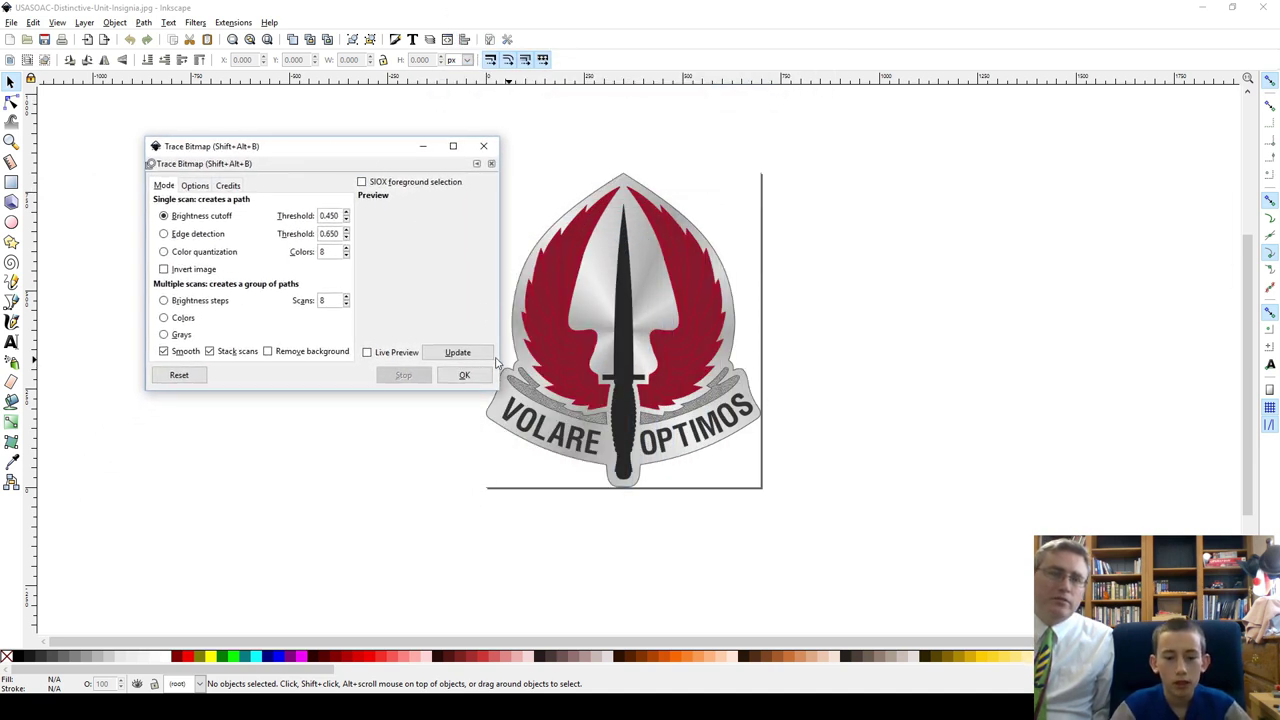
left_click(368, 353)
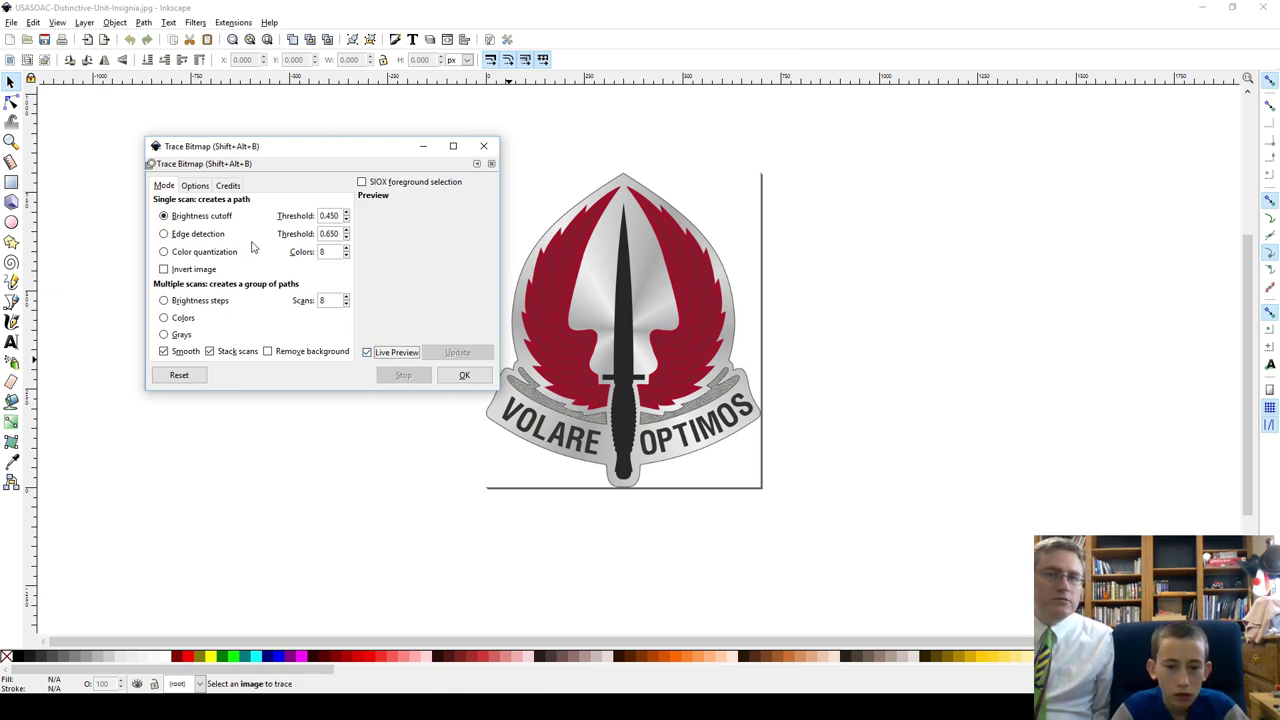
left_click(557, 290)
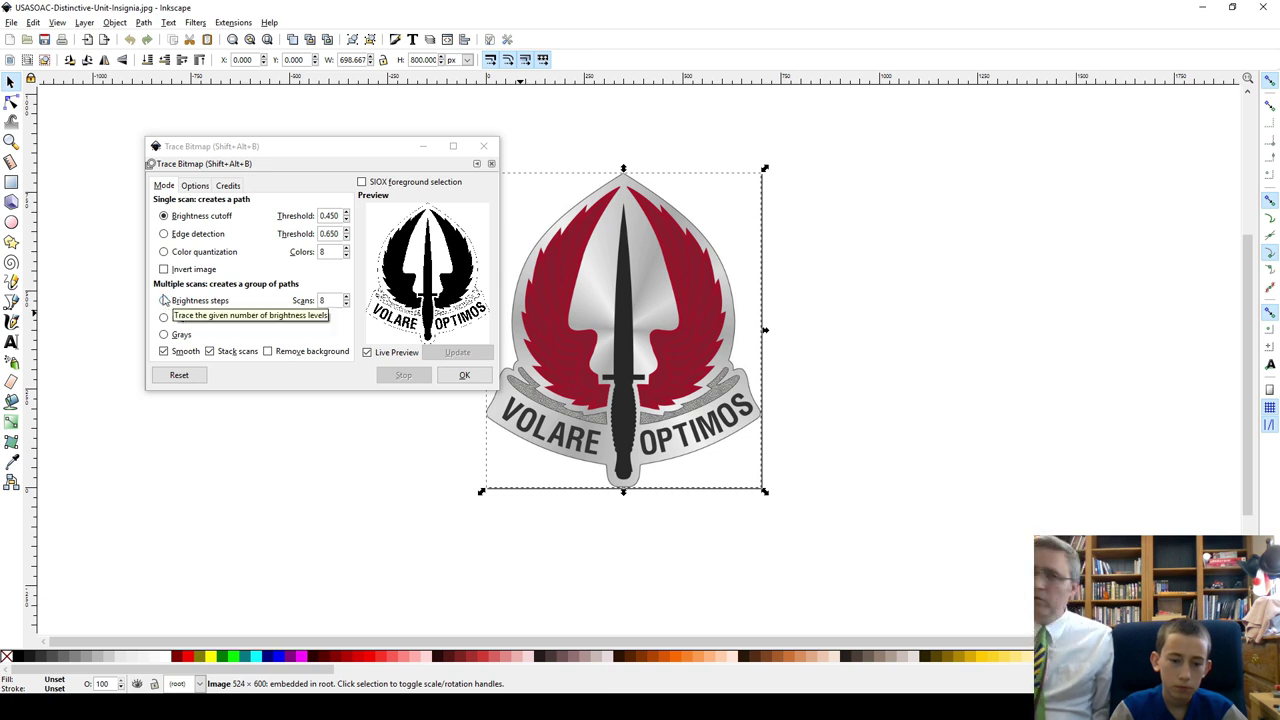
left_click(164, 318)
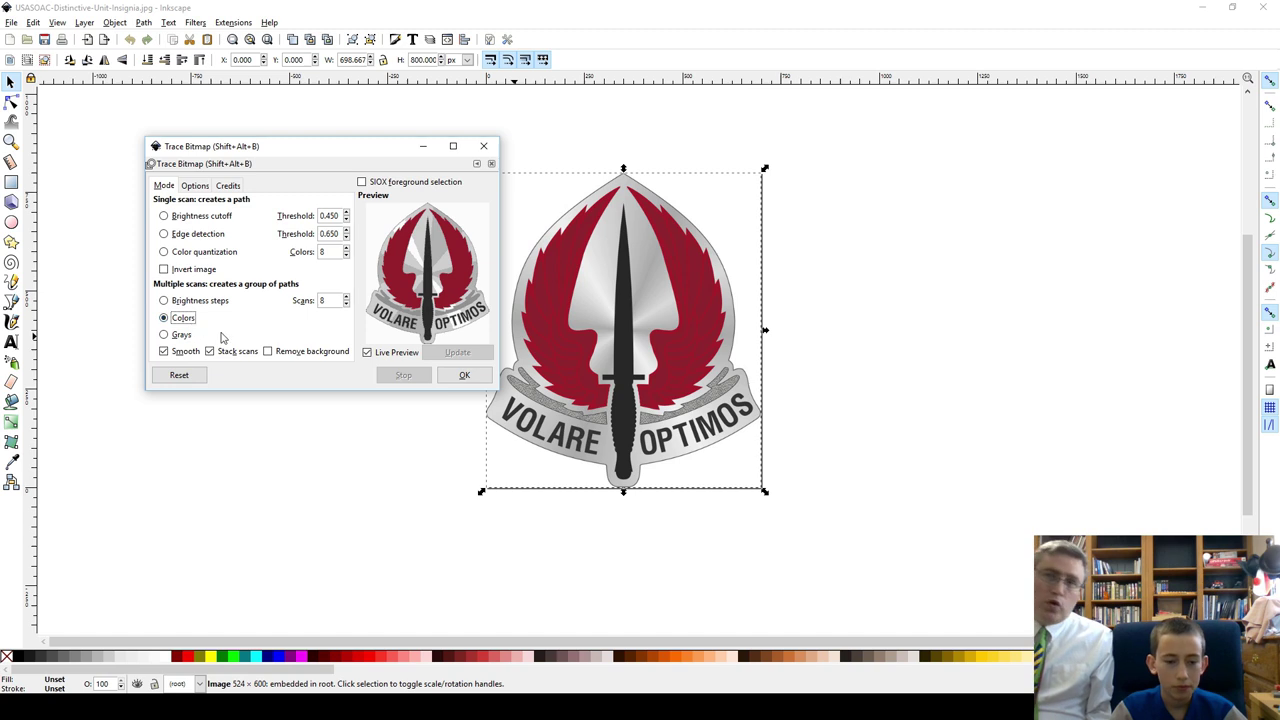
Step: Set the colour scan count to 8 and run the trace
left_click(346, 299)
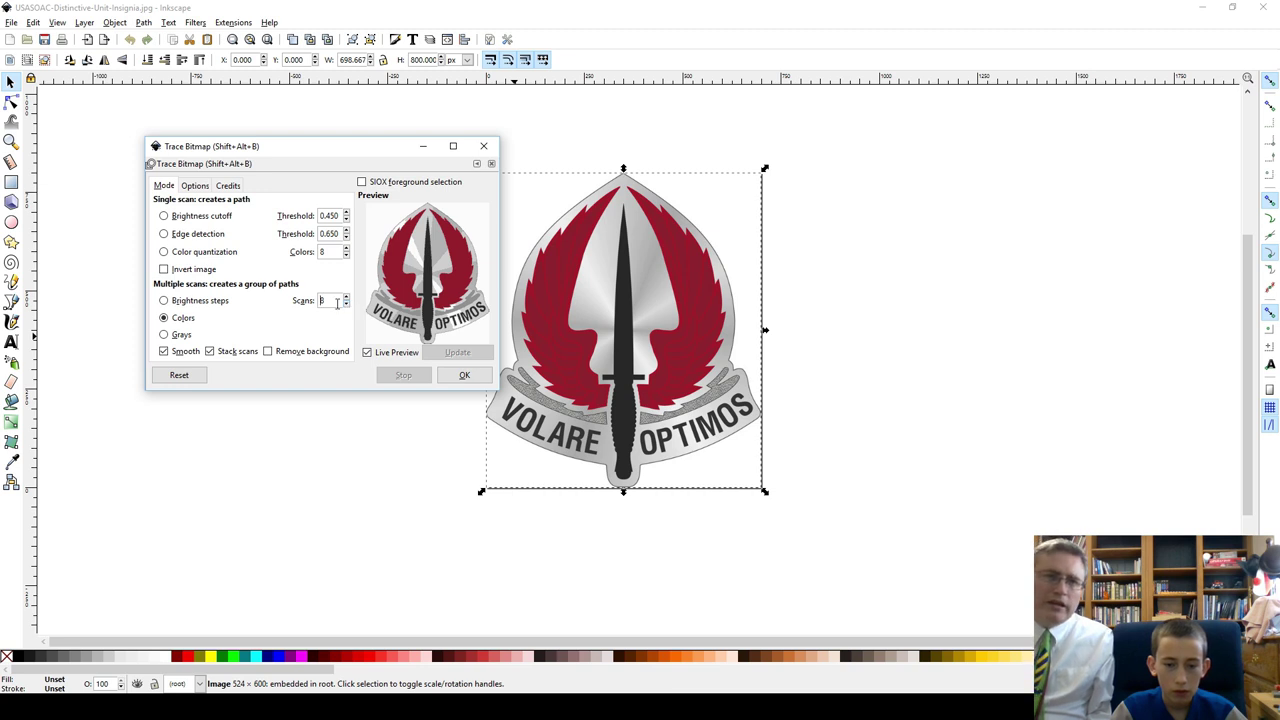
key("BackSpace")
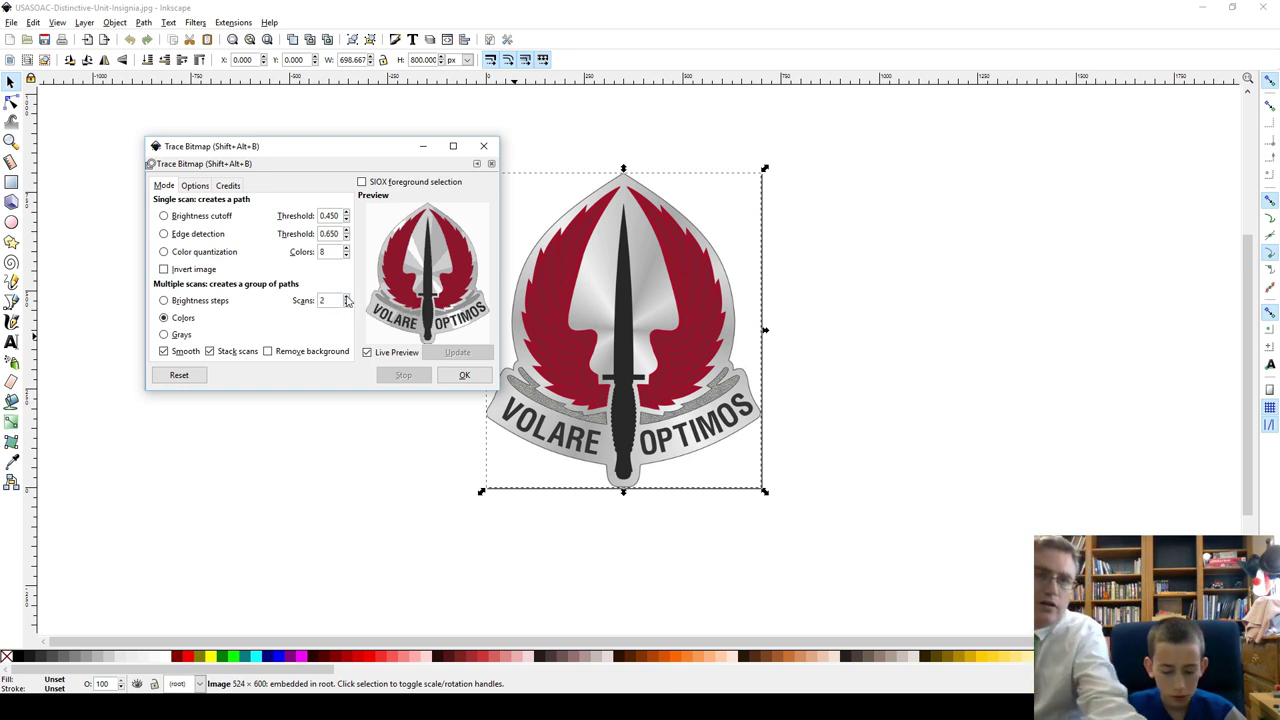
key("Tab")
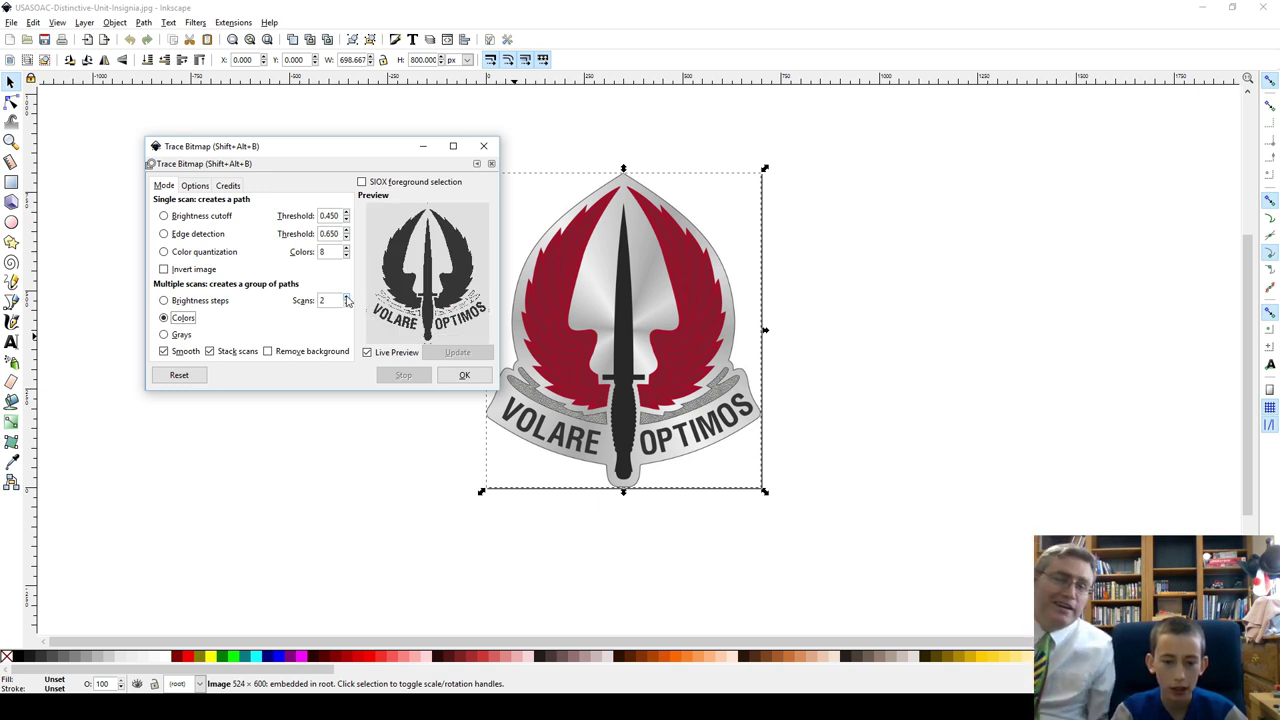
left_click(346, 297)
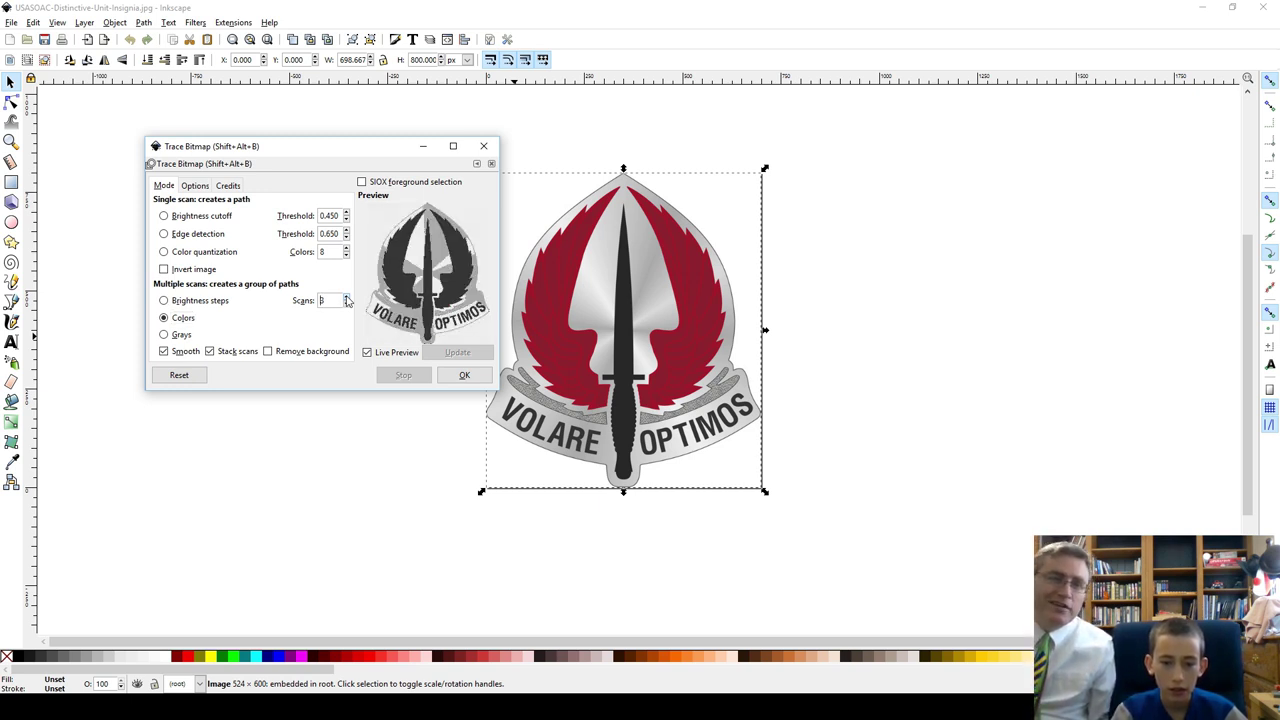
left_click(346, 297)
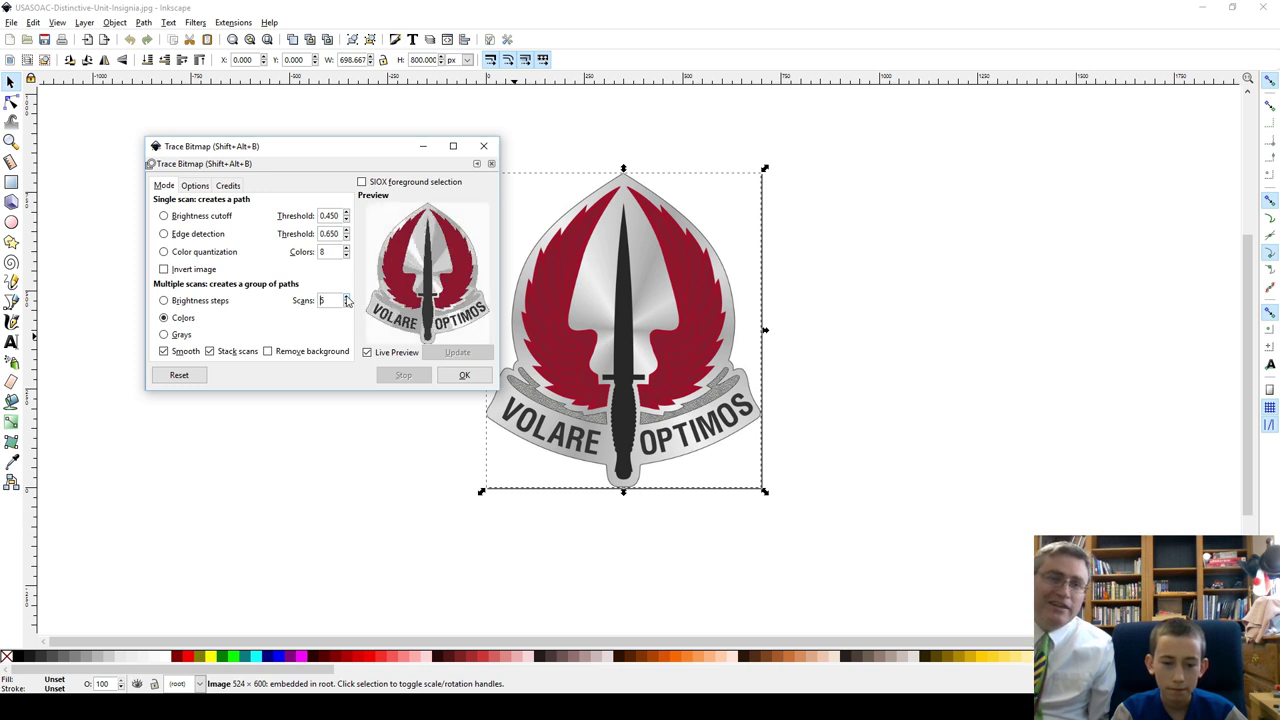
left_click(346, 297)
left_click(346, 297)
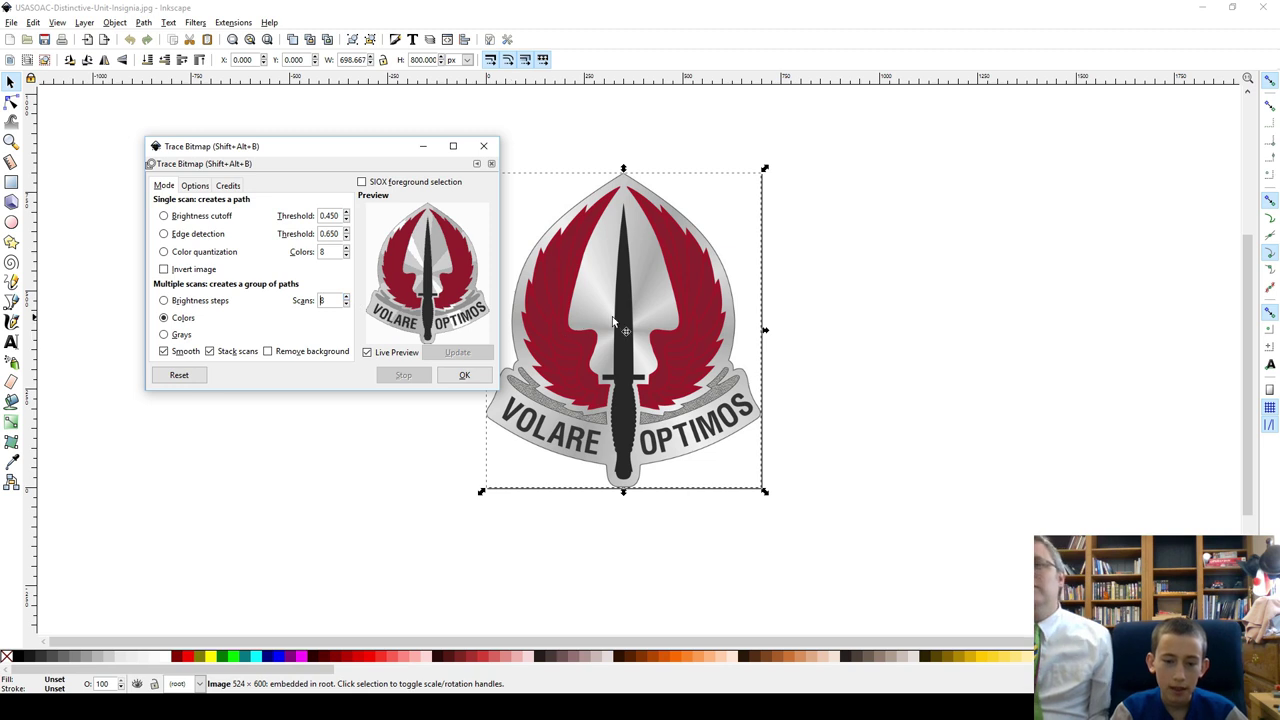
left_click(460, 376)
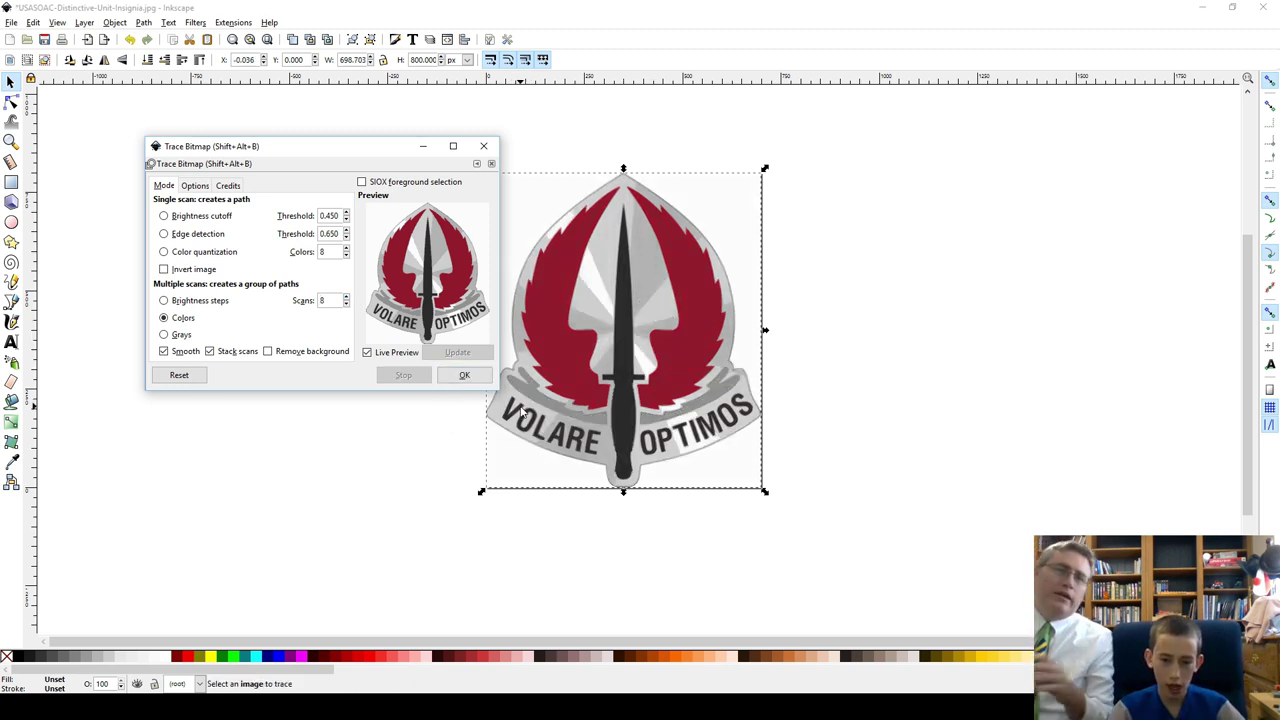
Step: Close Trace Bitmap and zoom in and out to inspect the 8-object traced group
left_click(484, 147)
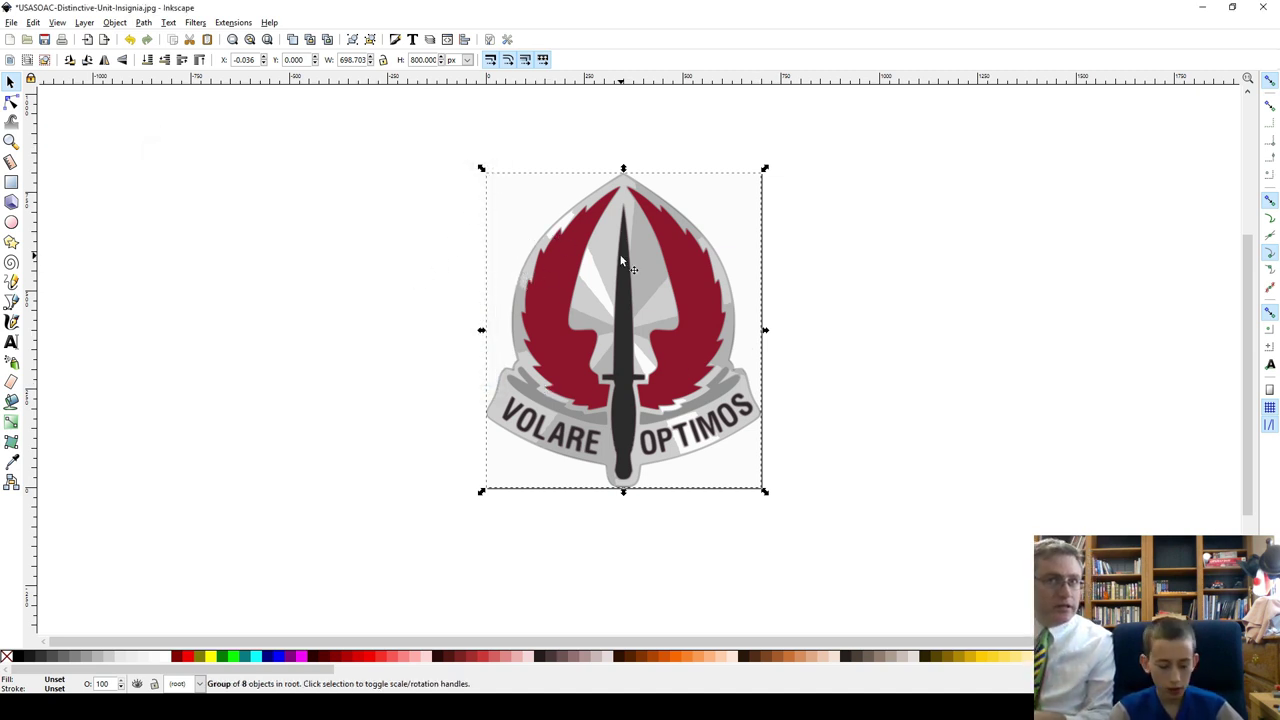
scroll(620, 258, "up", 6, "ctrl")
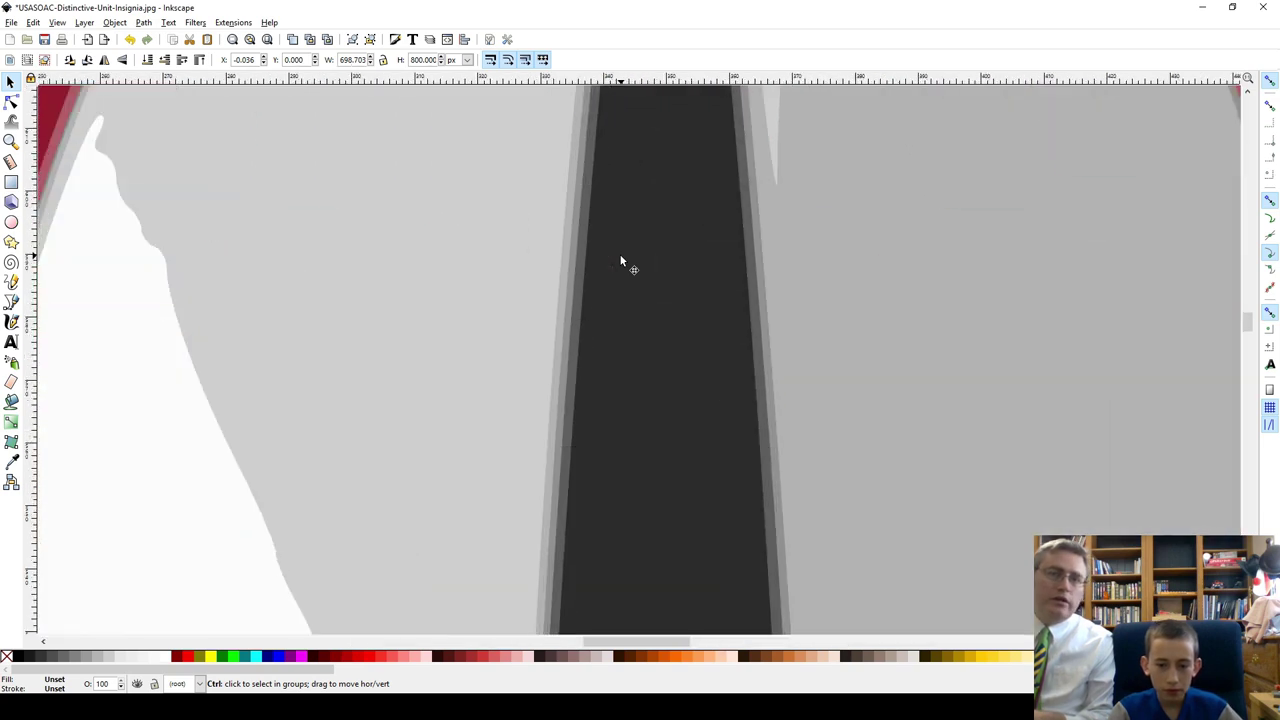
scroll(620, 262, "down", 3, "ctrl")
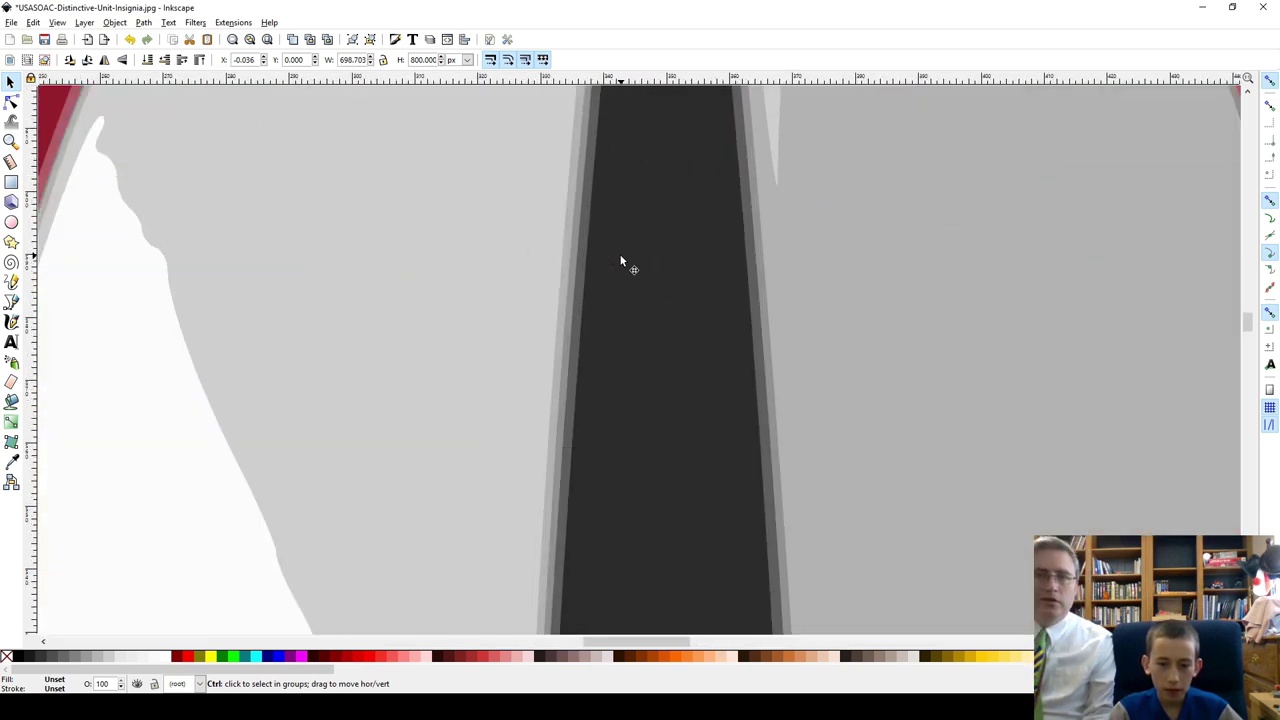
scroll(620, 262, "down", 4, "ctrl")
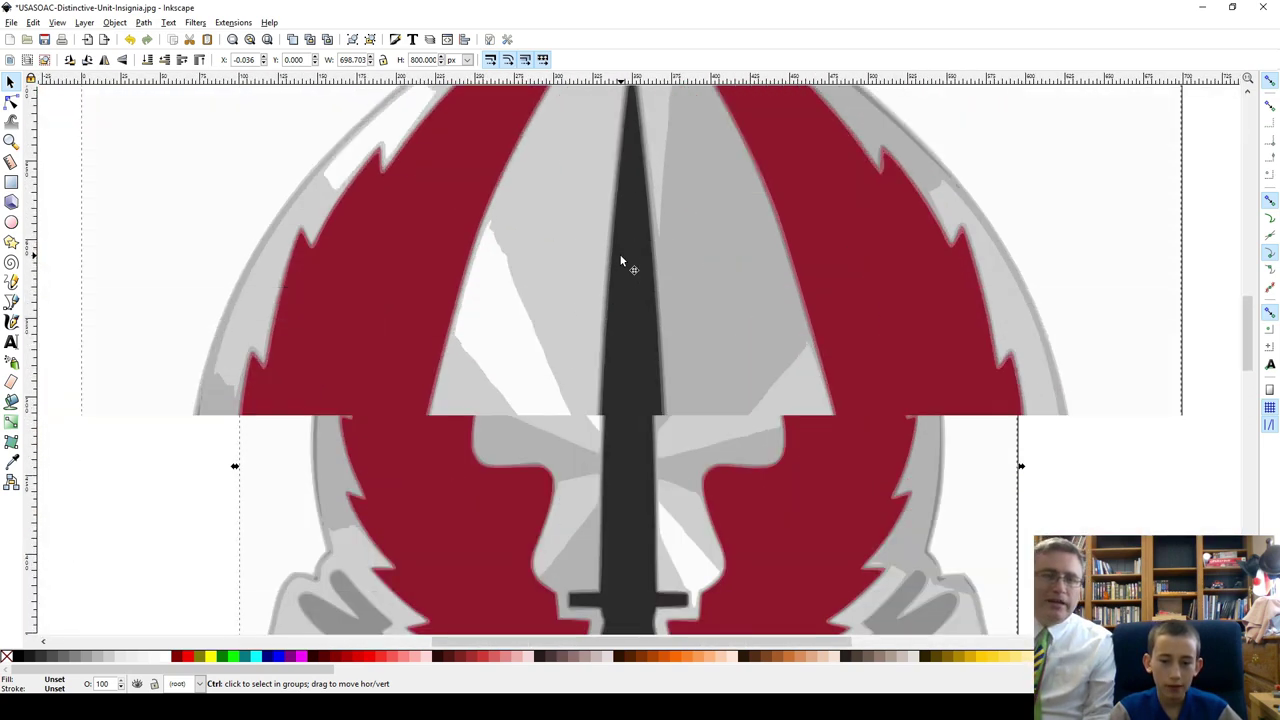
scroll(620, 262, "down", 2, "ctrl")
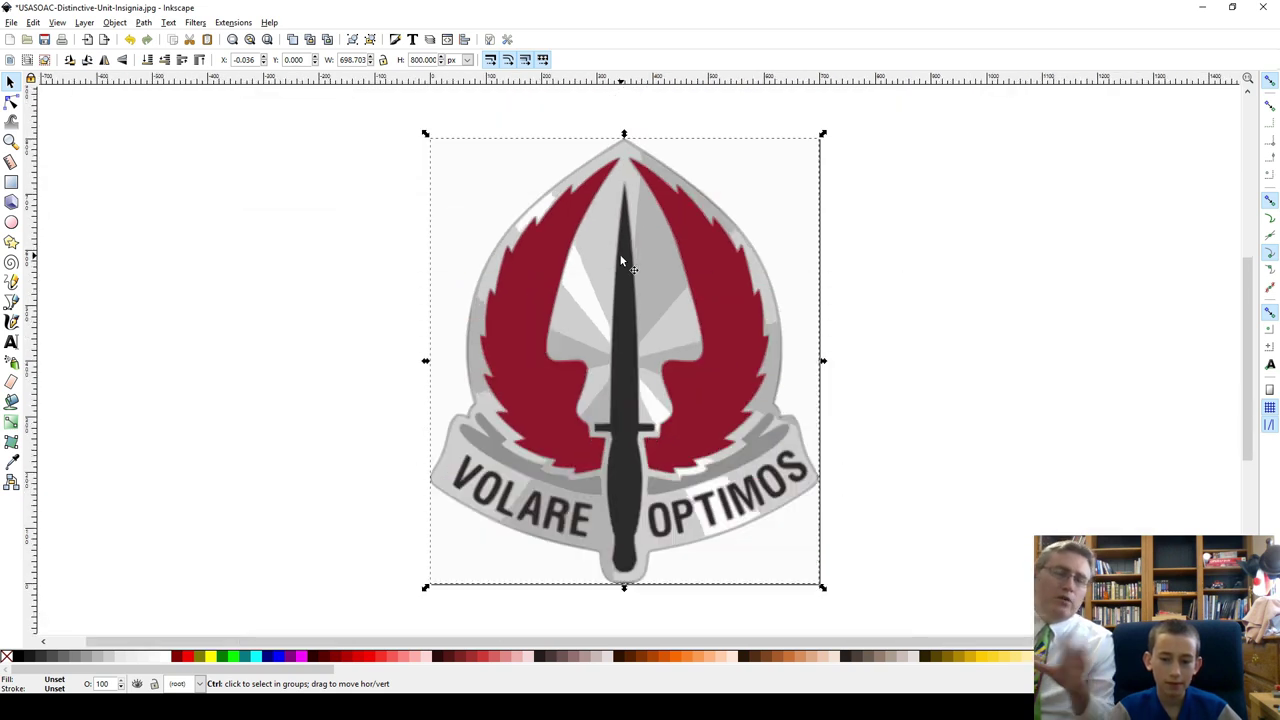
scroll(620, 262, "up", 1, "ctrl")
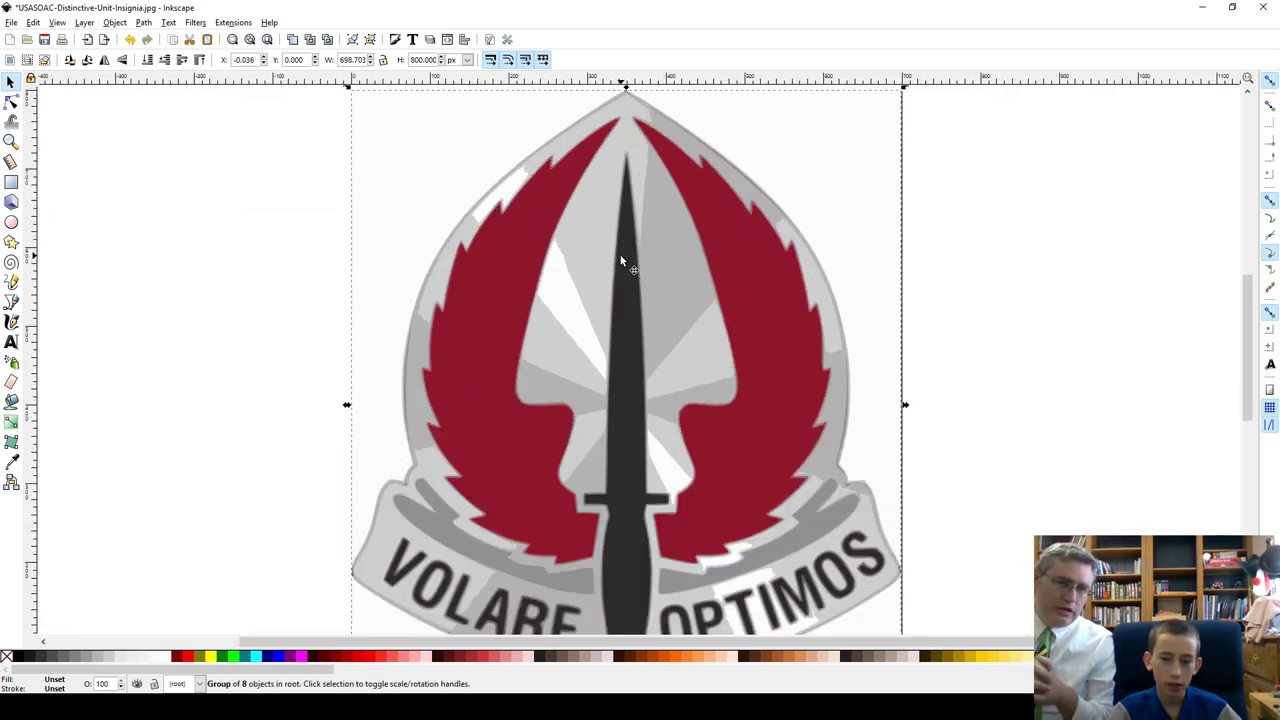
scroll(592, 275, "down", 1, "ctrl")
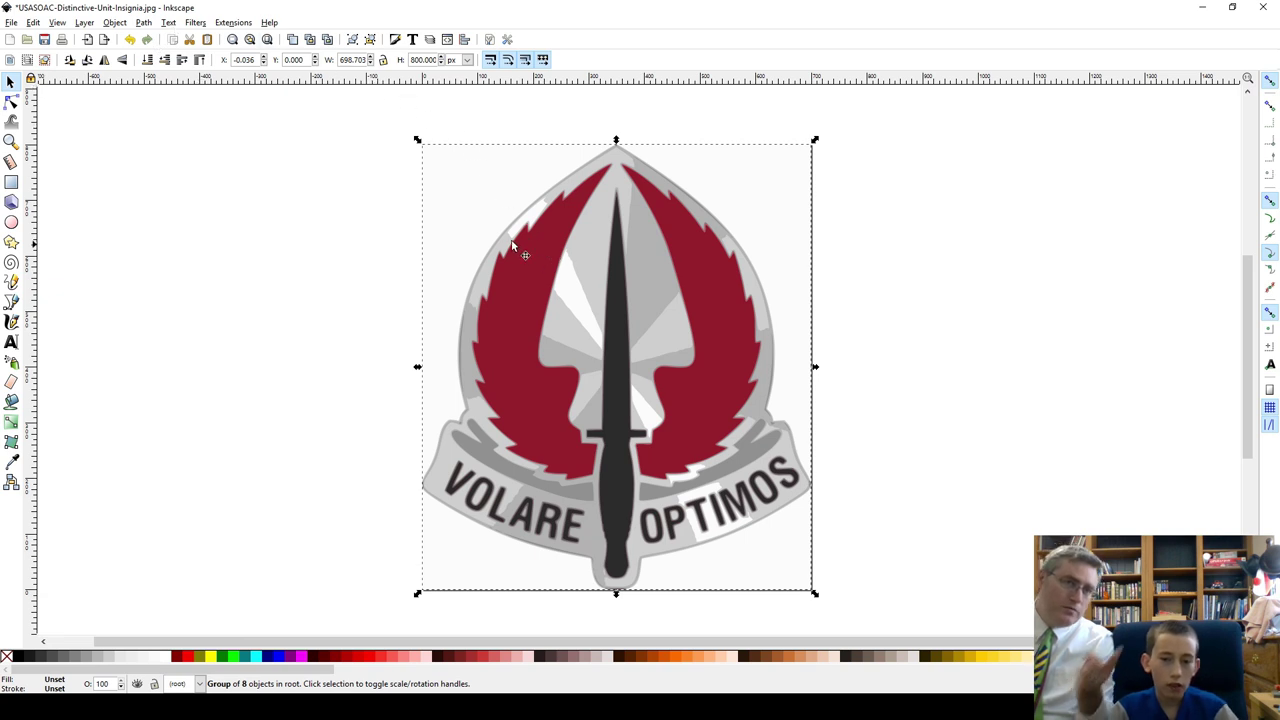
Step: Ungroup the trace via Object > Ungroup and drag the dark dagger-and-text layer to the left
left_click(115, 22)
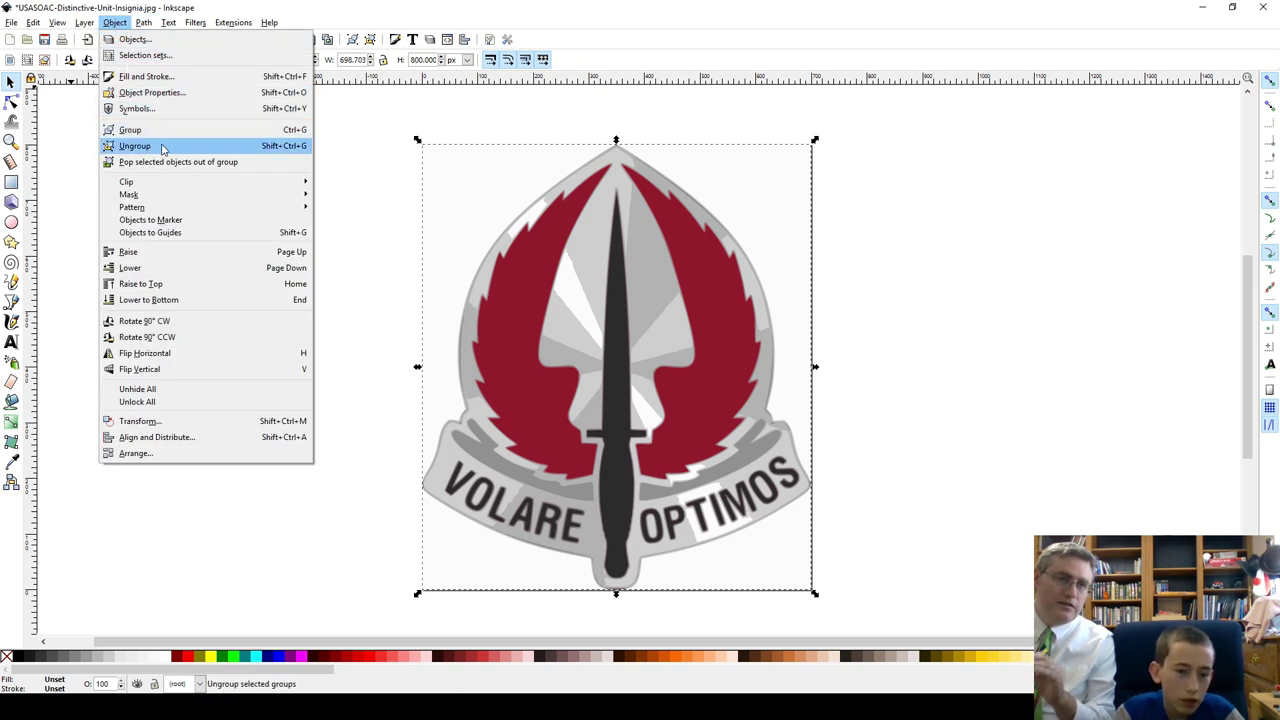
left_click(163, 148)
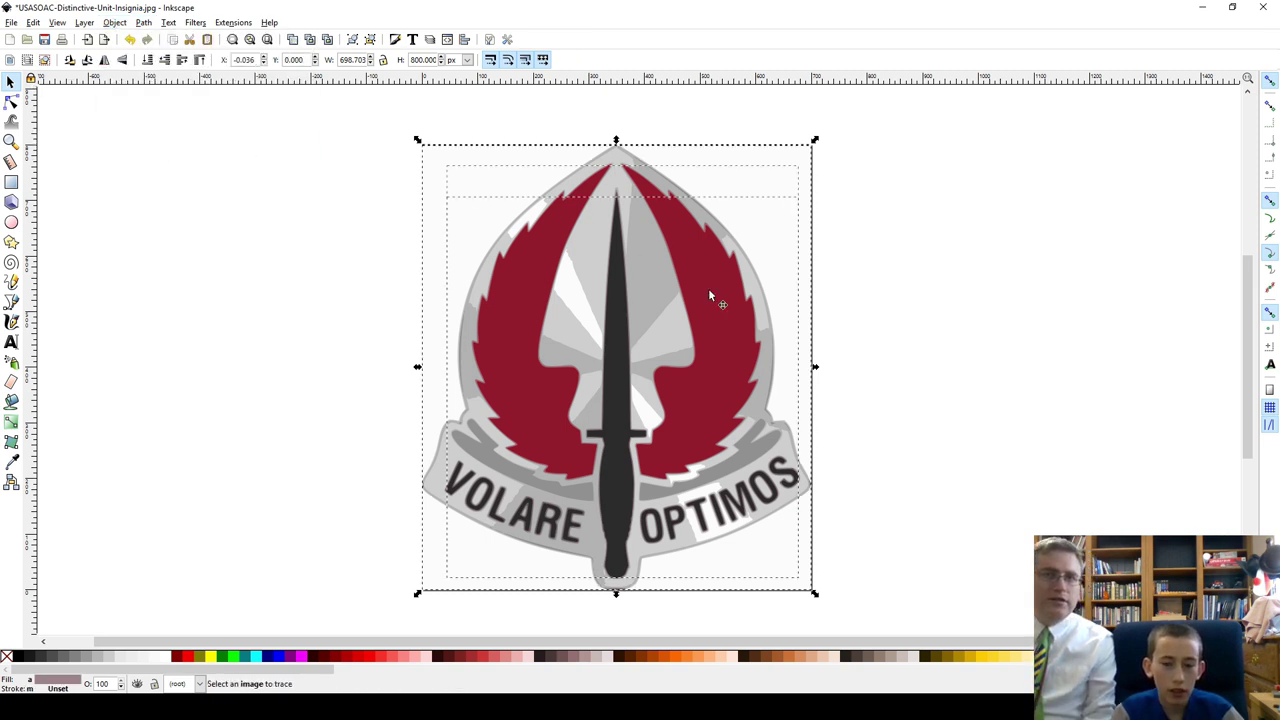
left_click(190, 362)
left_click(604, 350)
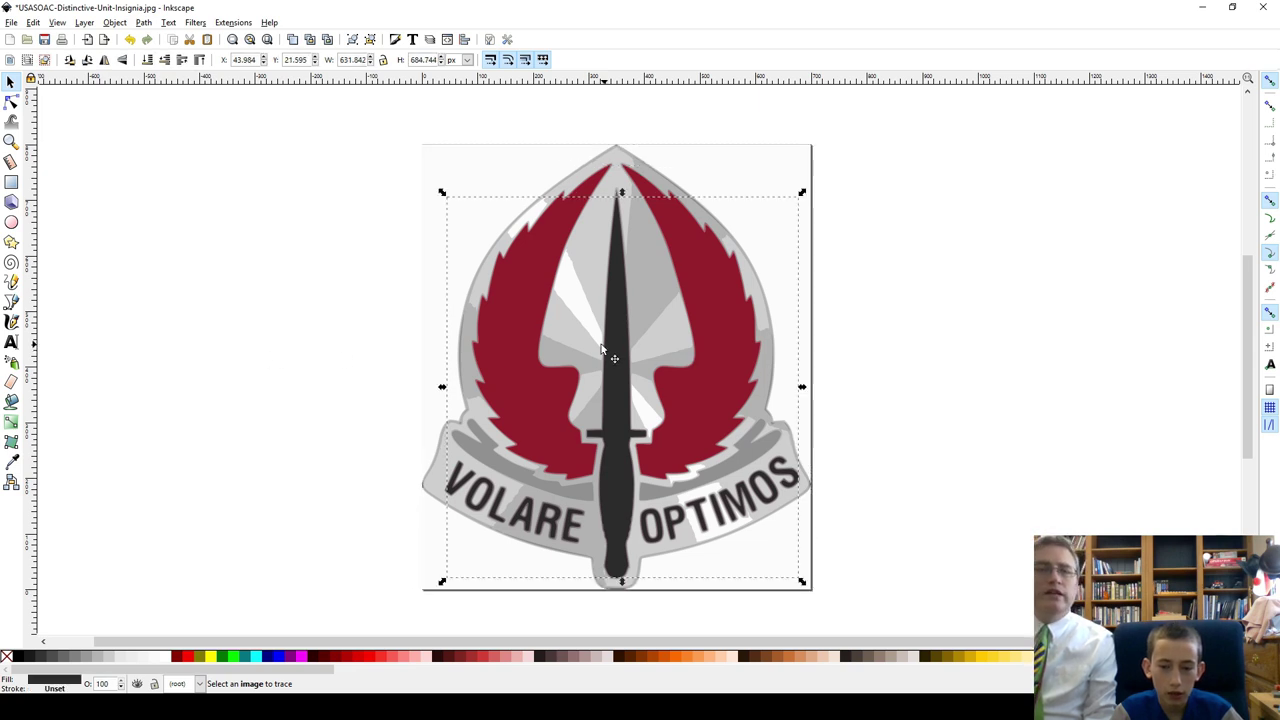
left_click_drag(604, 350, 225, 319)
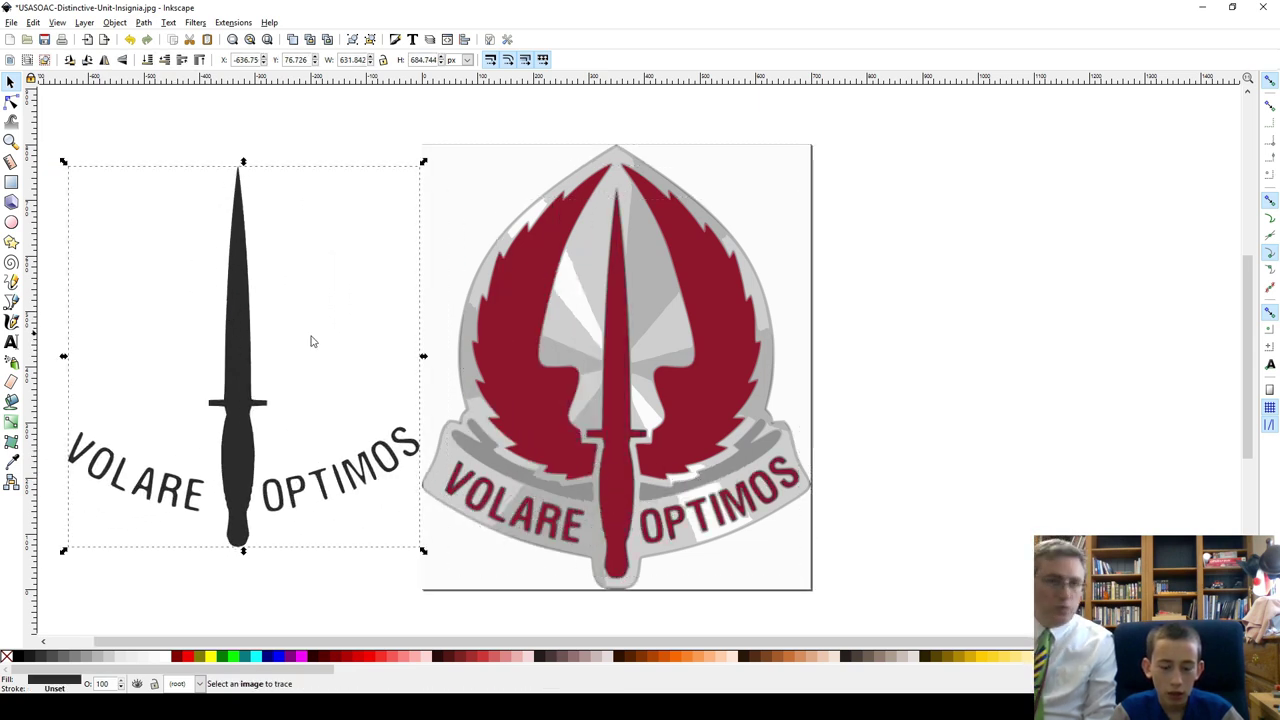
Step: Spread out the red, grey and pink layers; delete the dark dagger-and-text and light-grey badge layers
left_click_drag(628, 370, 1068, 314)
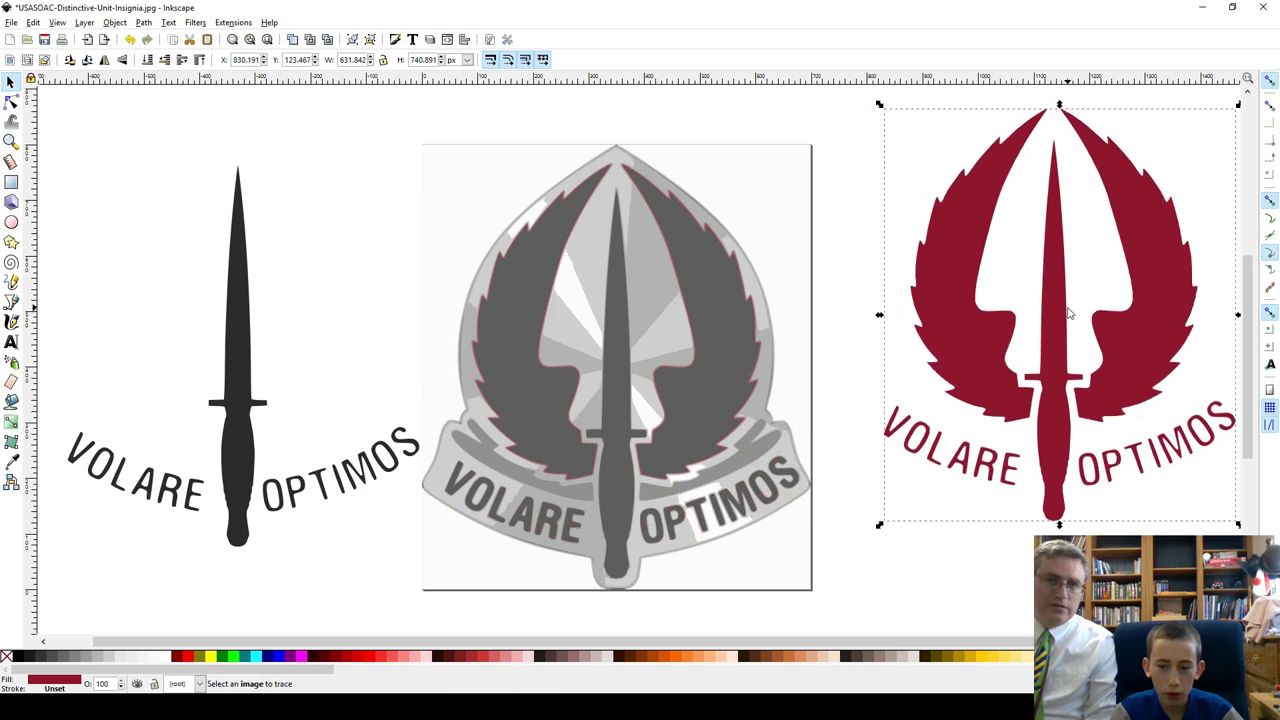
left_click(236, 450)
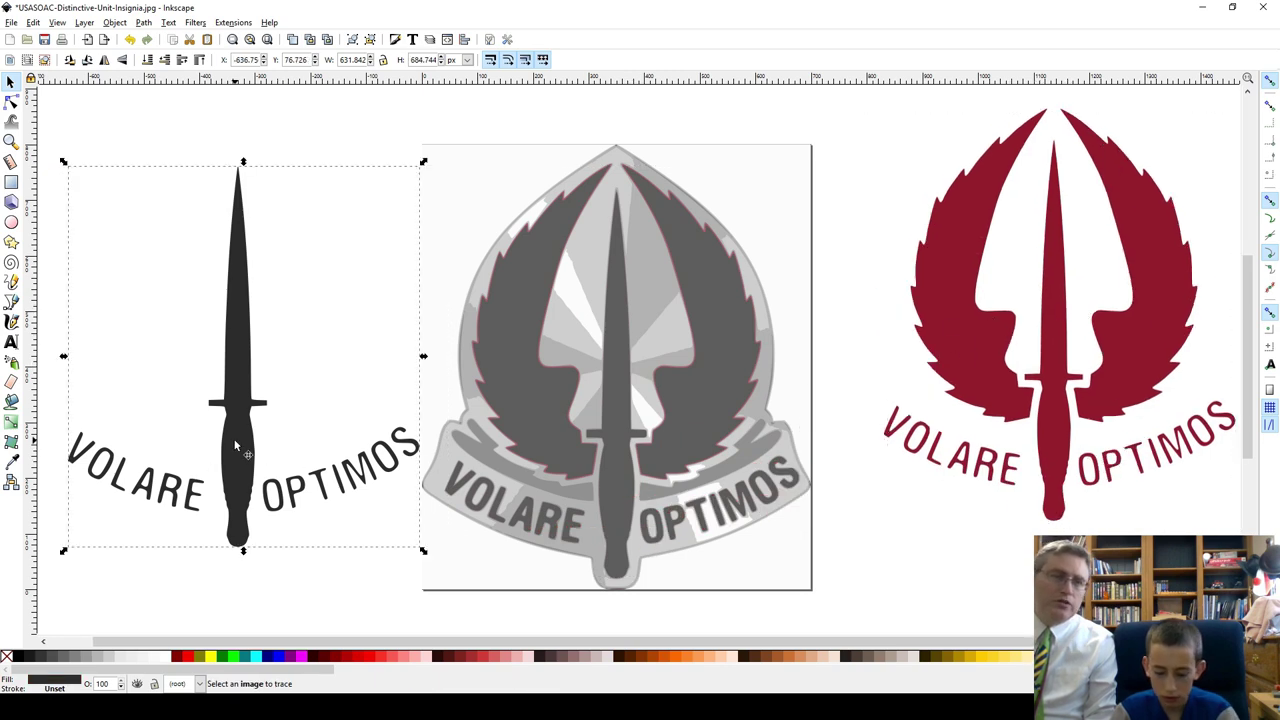
key("Delete")
mouse_move(606, 393)
left_mouse_down()
mouse_move(333, 361)
mouse_move(204, 364)
mouse_move(210, 329)
left_mouse_up()
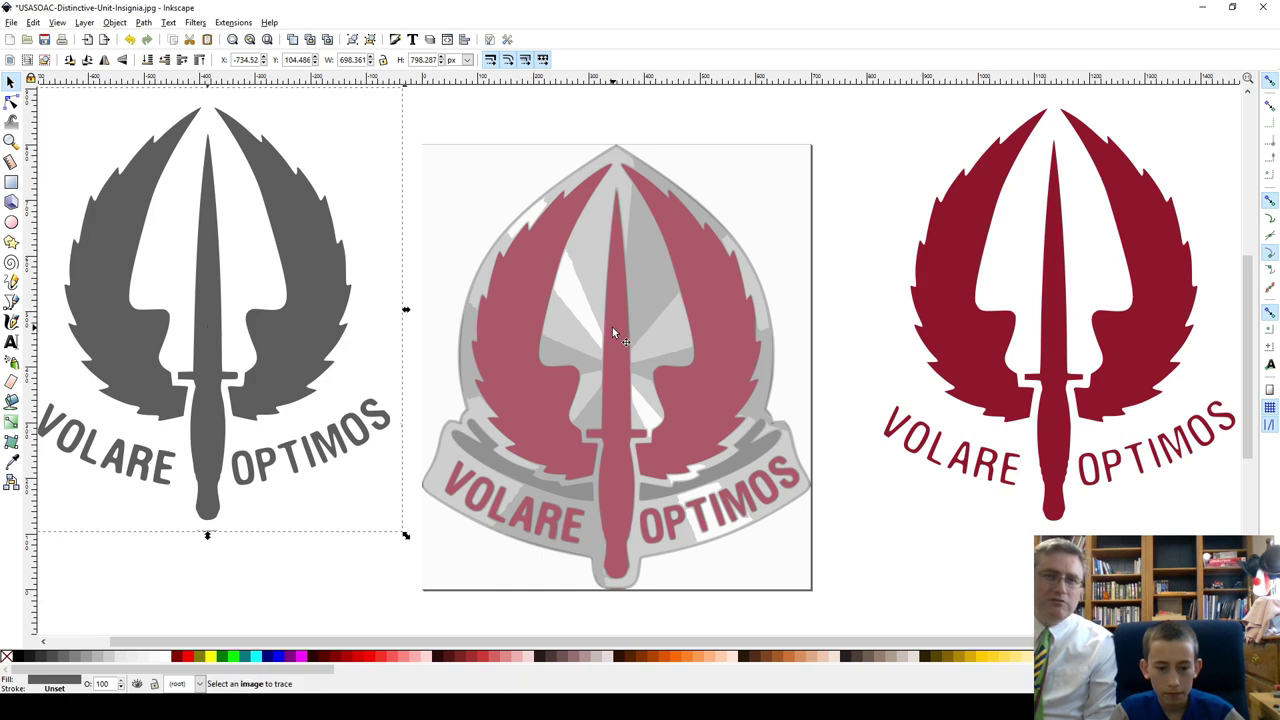
mouse_move(612, 332)
left_mouse_down()
mouse_move(746, 329)
mouse_move(836, 275)
mouse_move(850, 285)
left_mouse_up()
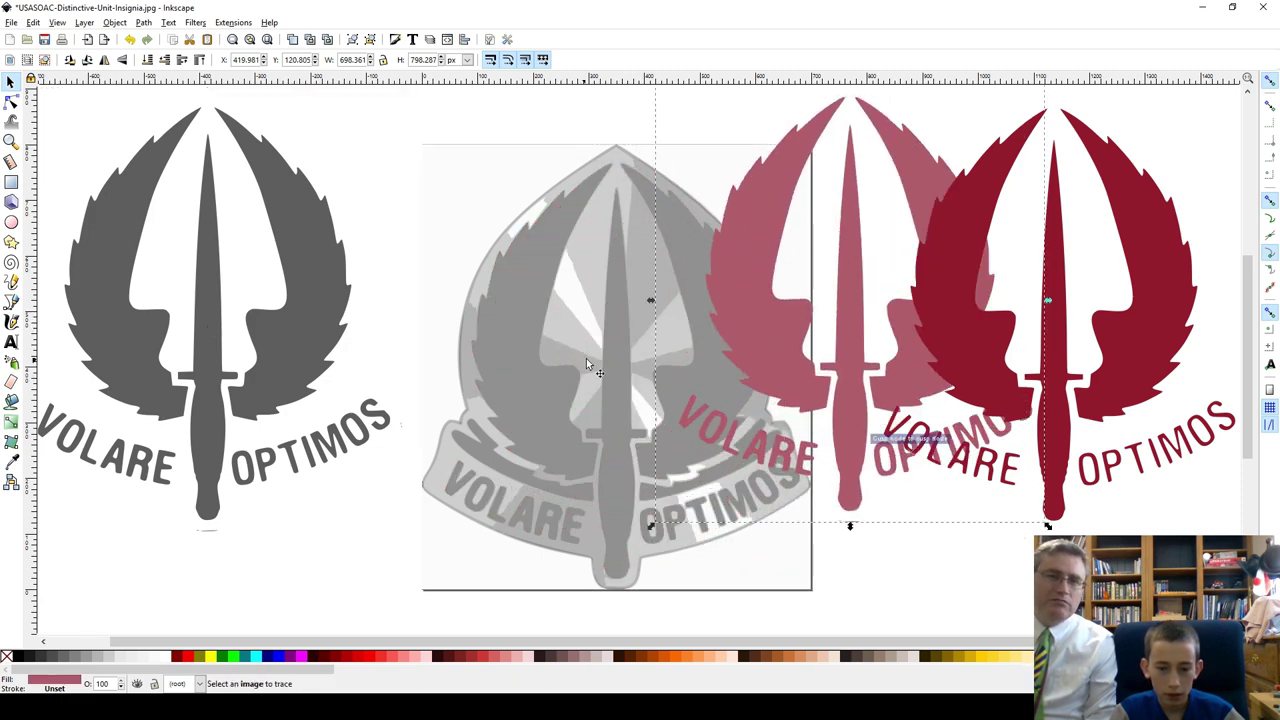
mouse_move(586, 362)
left_mouse_down()
mouse_move(286, 477)
mouse_move(272, 500)
left_mouse_up()
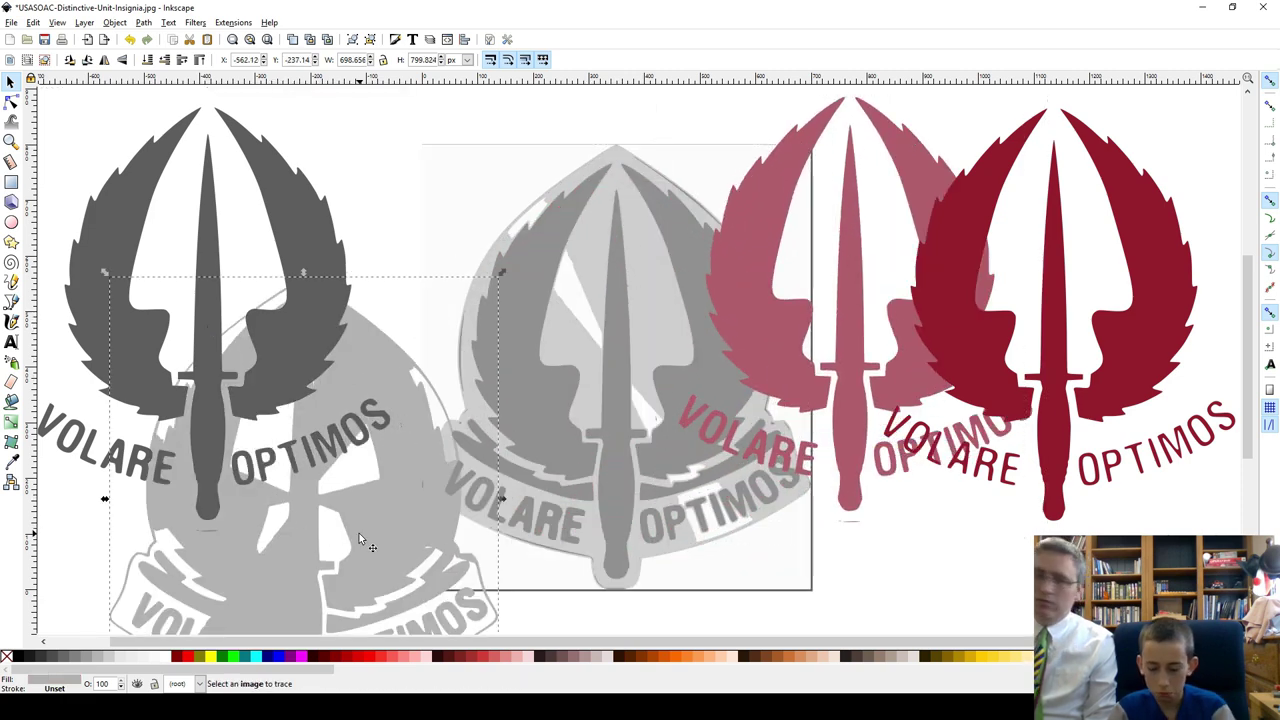
key("Delete")
Step: Delete the medium-grey badge layer, the white background layer and the original insignia image
mouse_move(614, 411)
left_mouse_down()
mouse_move(340, 480)
mouse_move(359, 541)
mouse_move(396, 412)
mouse_move(405, 443)
left_mouse_up()
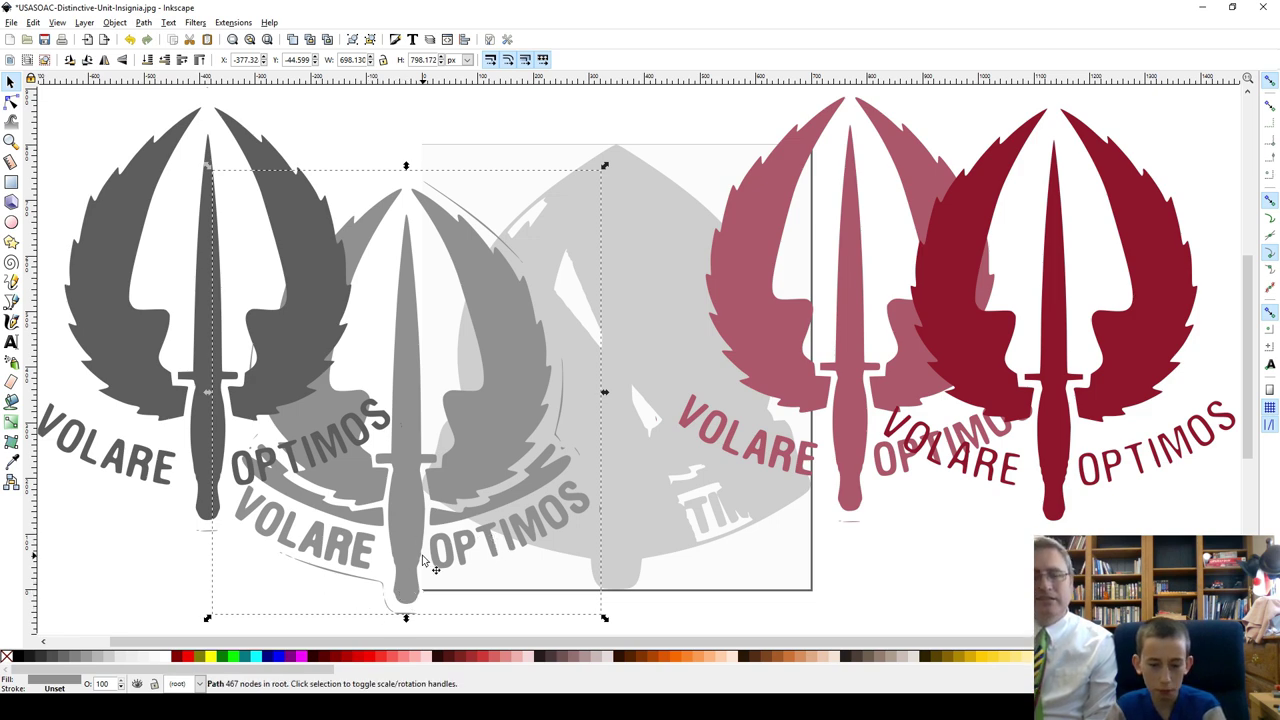
key("Delete")
left_click_drag(635, 411, 503, 501)
key("ctrl+z")
left_click(614, 420)
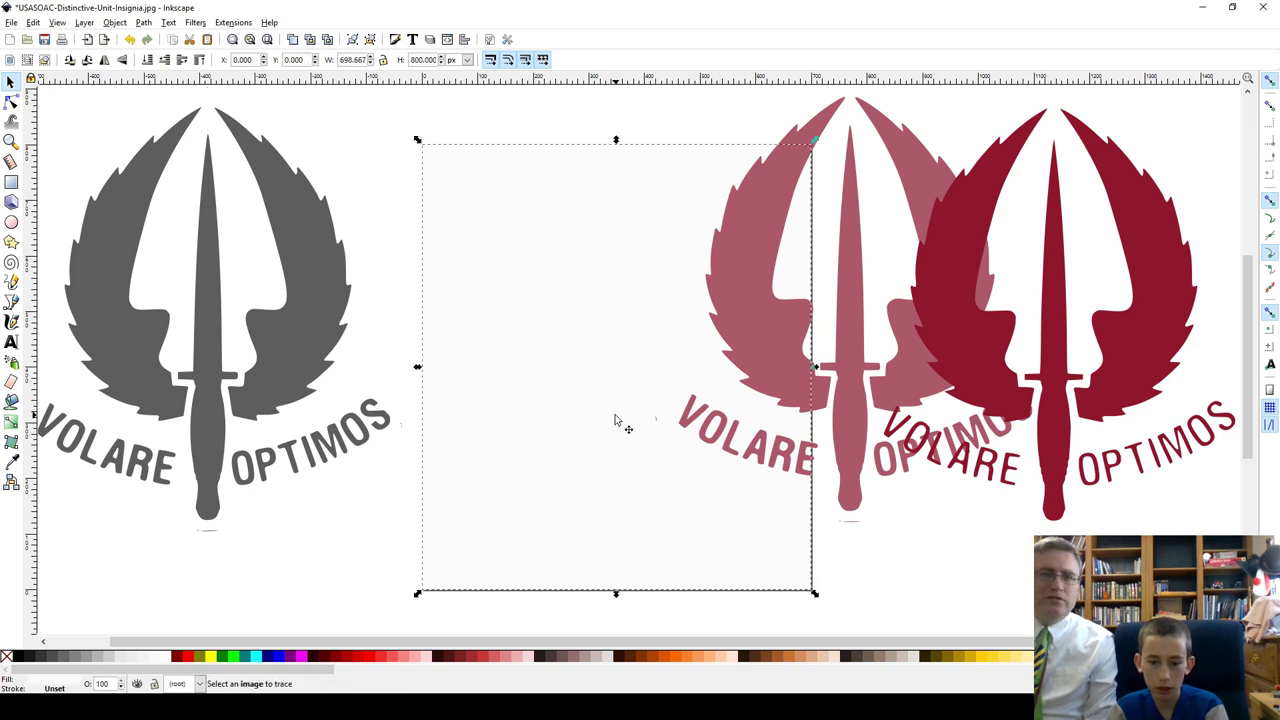
left_click_drag(614, 420, 395, 473)
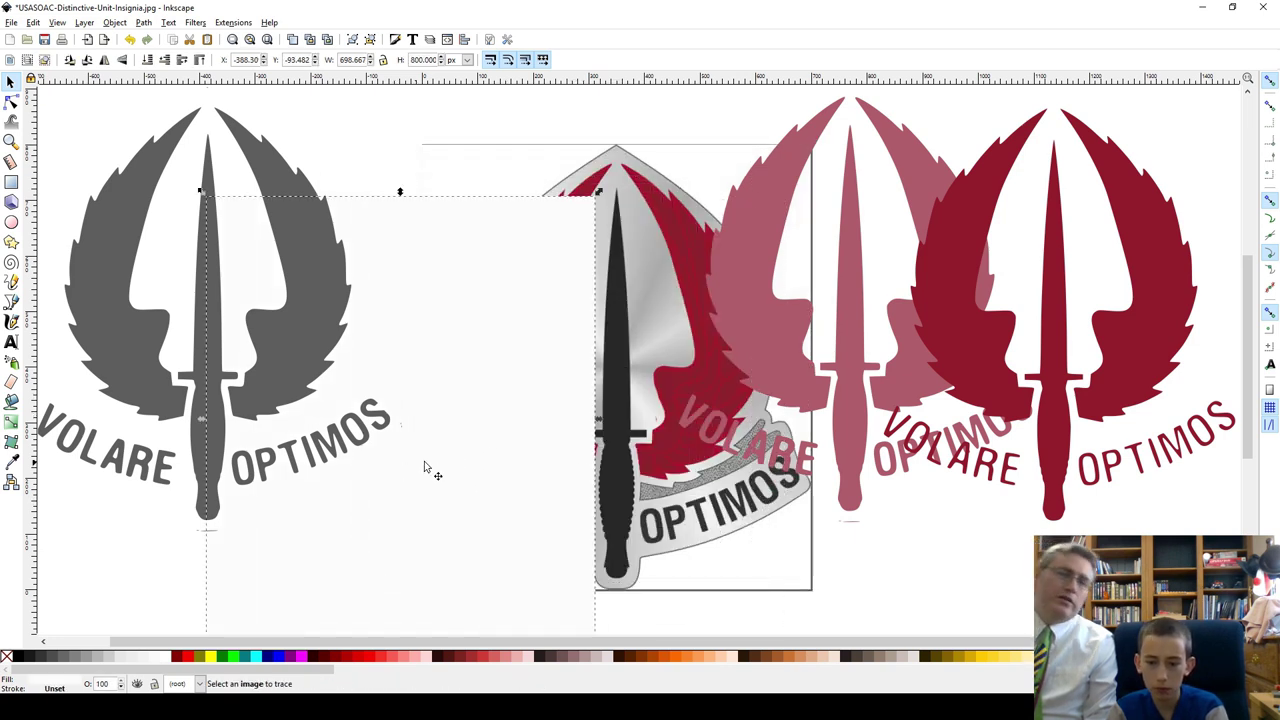
key("Delete")
left_click(545, 477)
key("Delete")
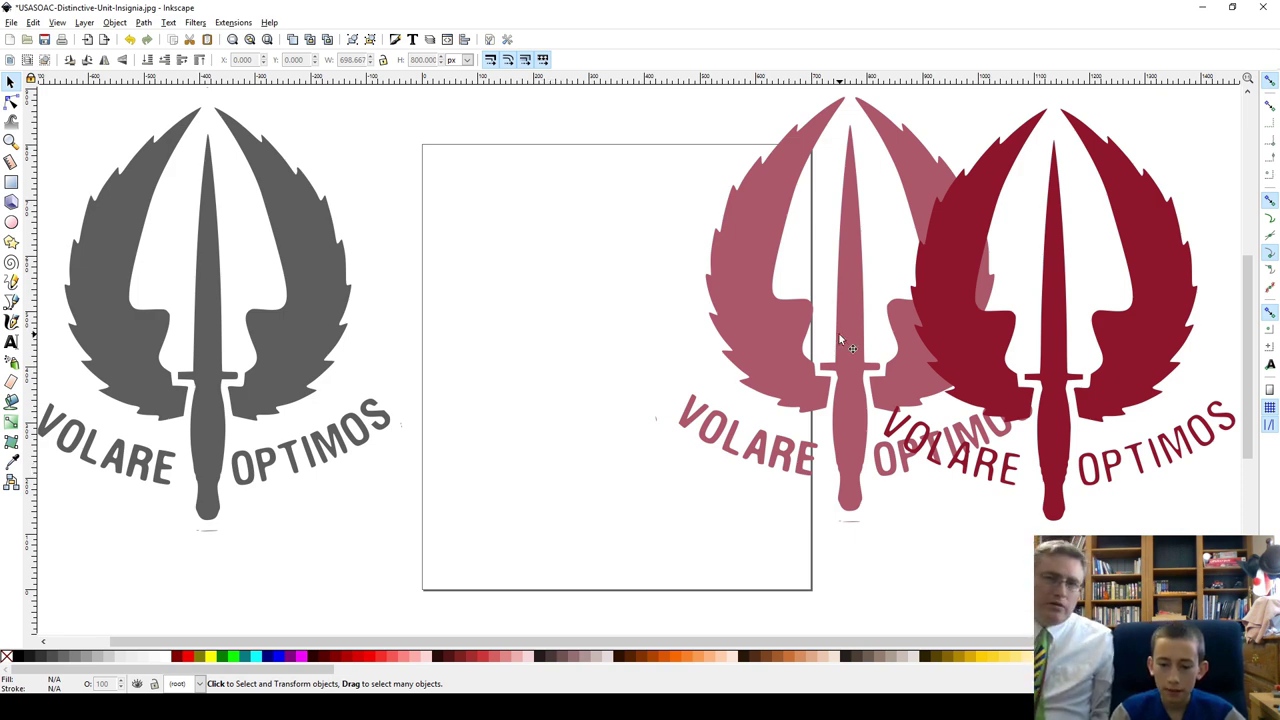
Step: Move the pink silhouette into the page frame and delete the grey silhouette
left_click_drag(840, 342, 601, 342)
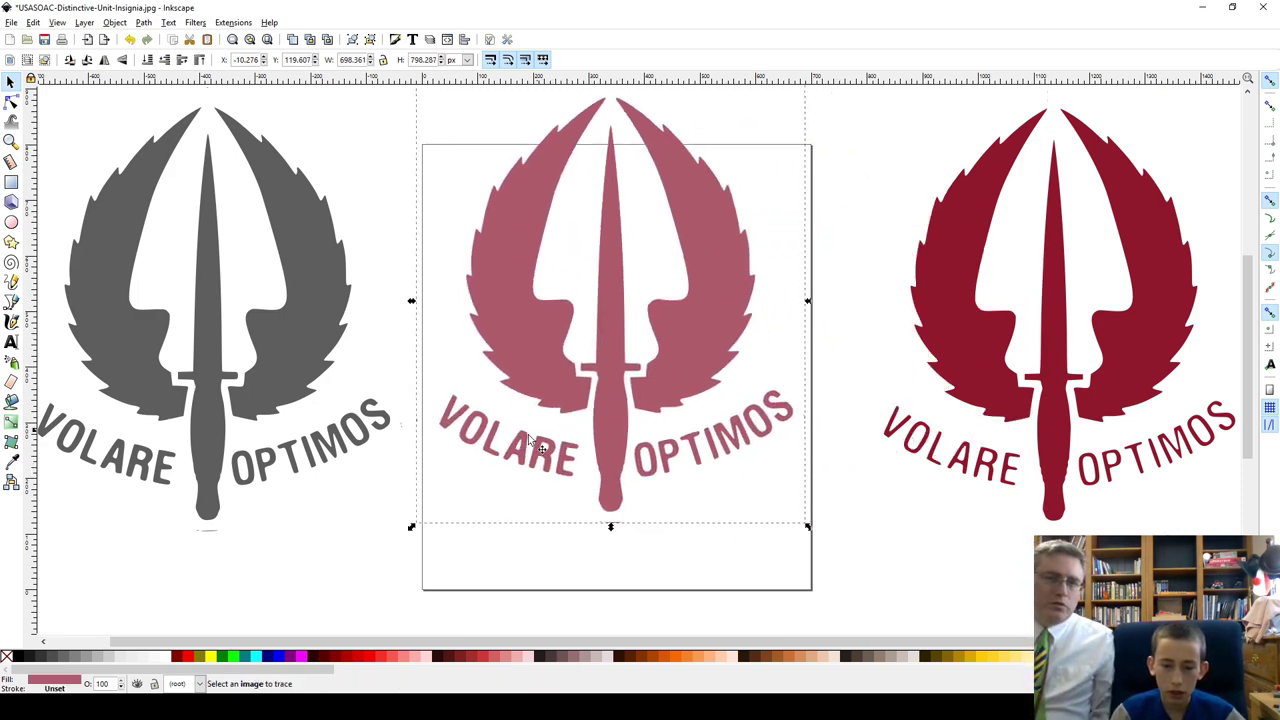
left_click(465, 568)
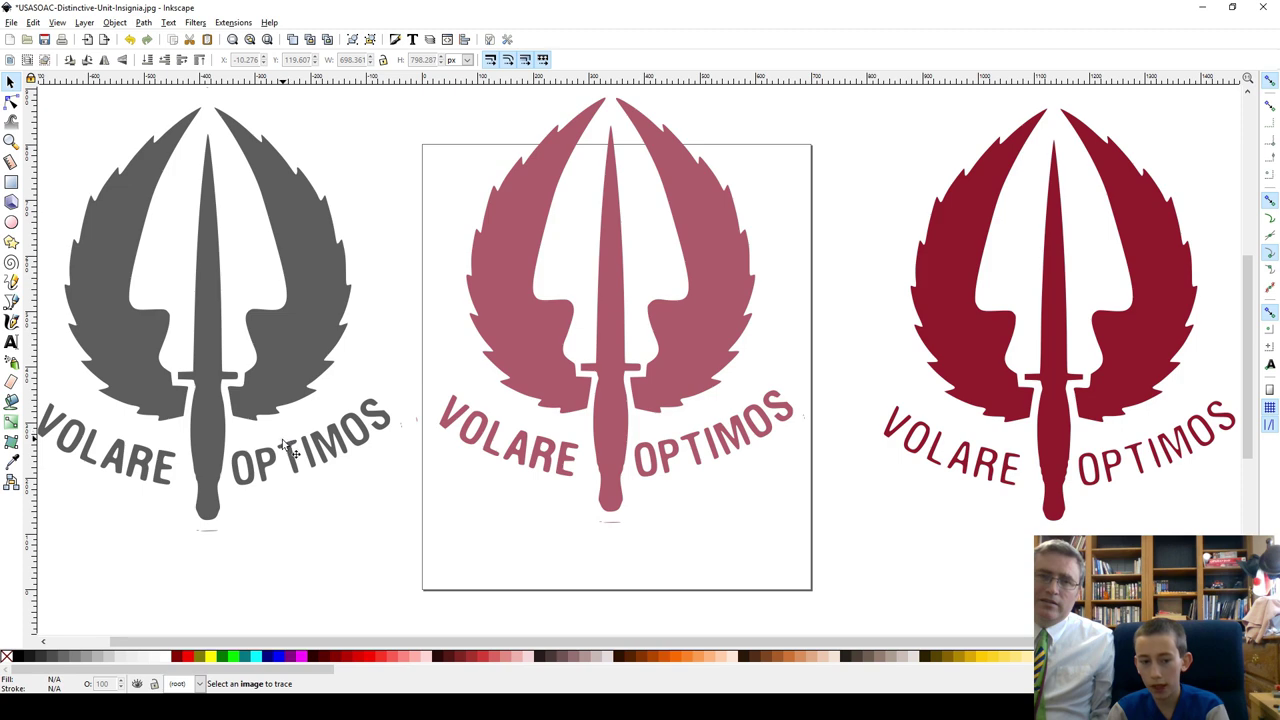
left_click(289, 450)
key("Delete")
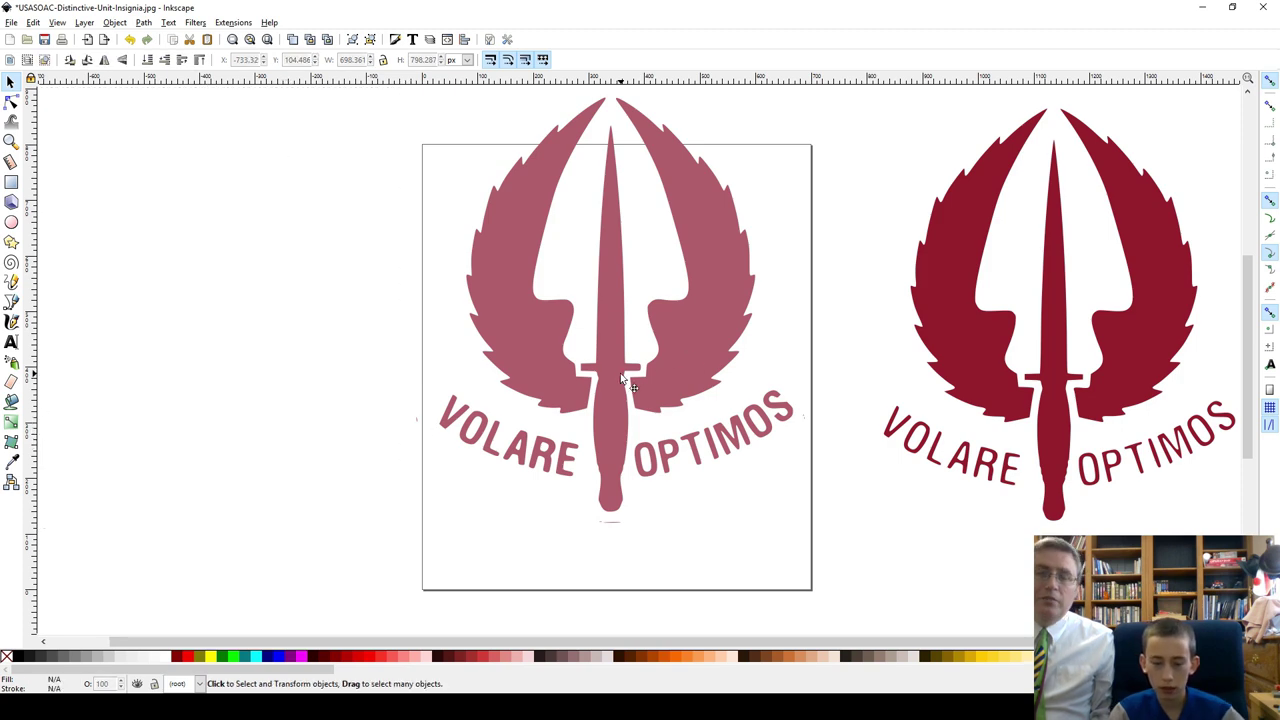
Step: Reposition the pink and red silhouettes, compare them, and delete the red copy
left_click_drag(621, 377, 339, 420)
left_click_drag(1057, 365, 781, 406)
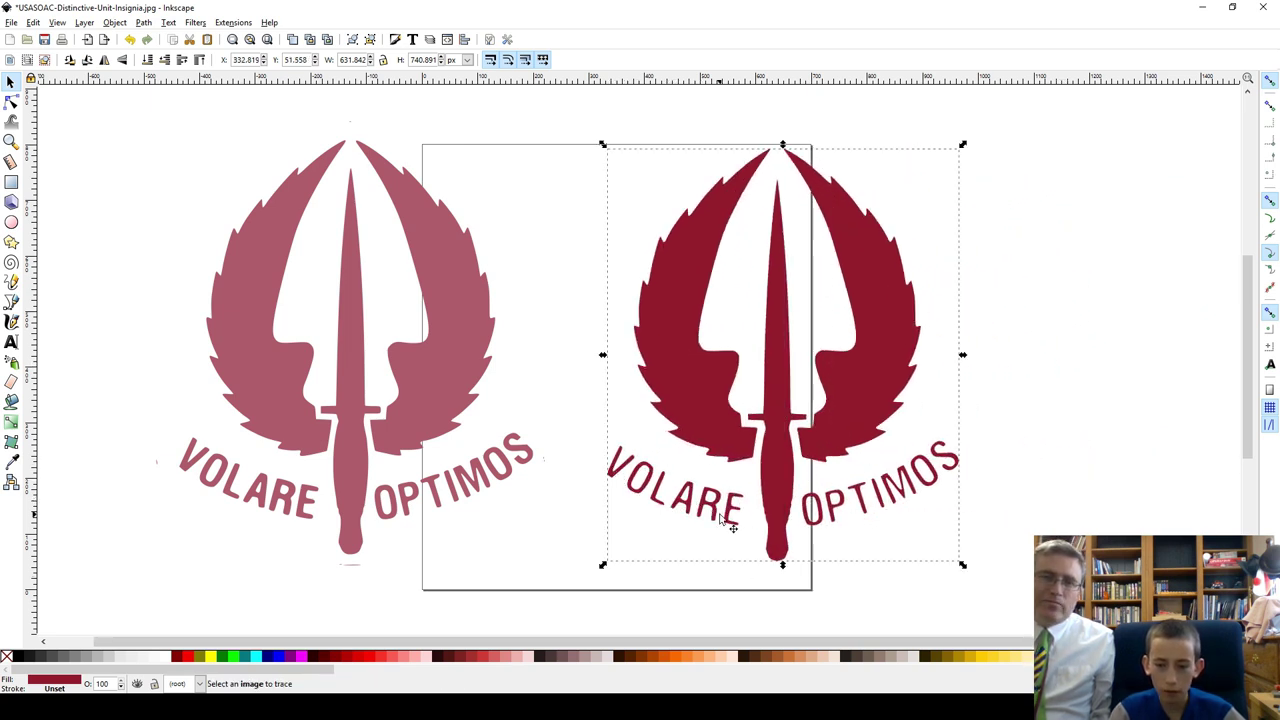
left_click(499, 478)
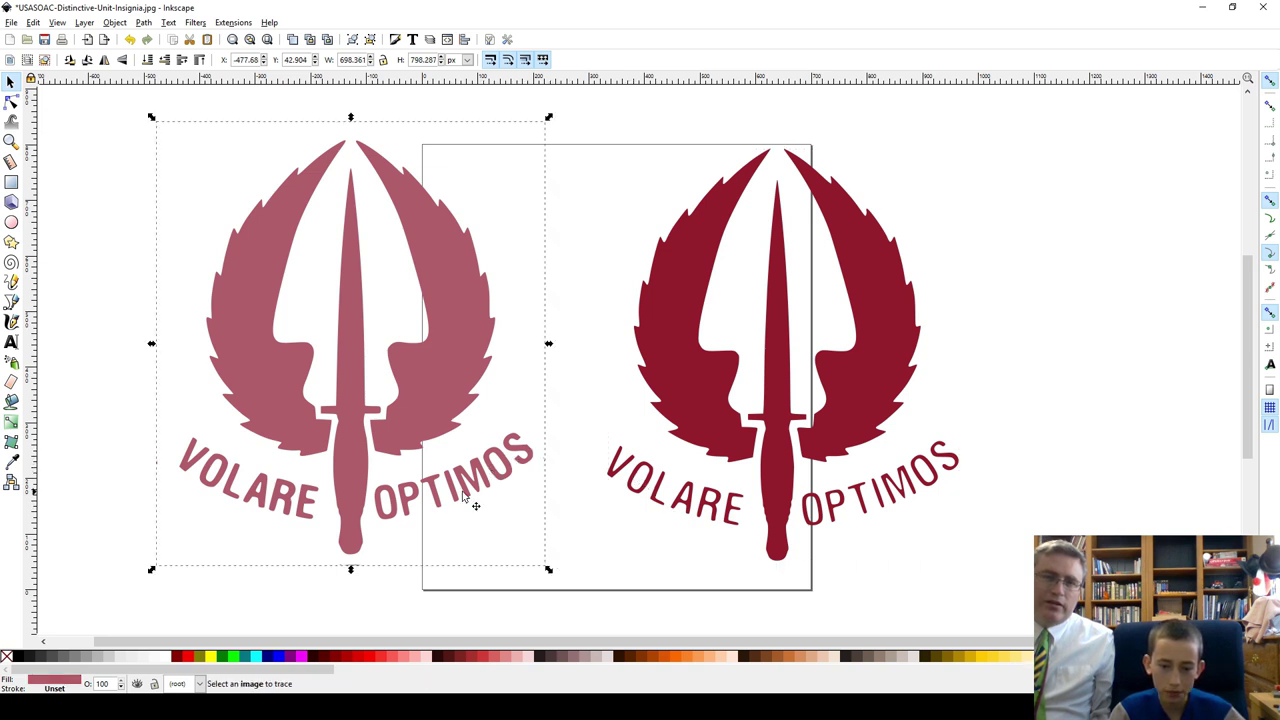
left_click(792, 494)
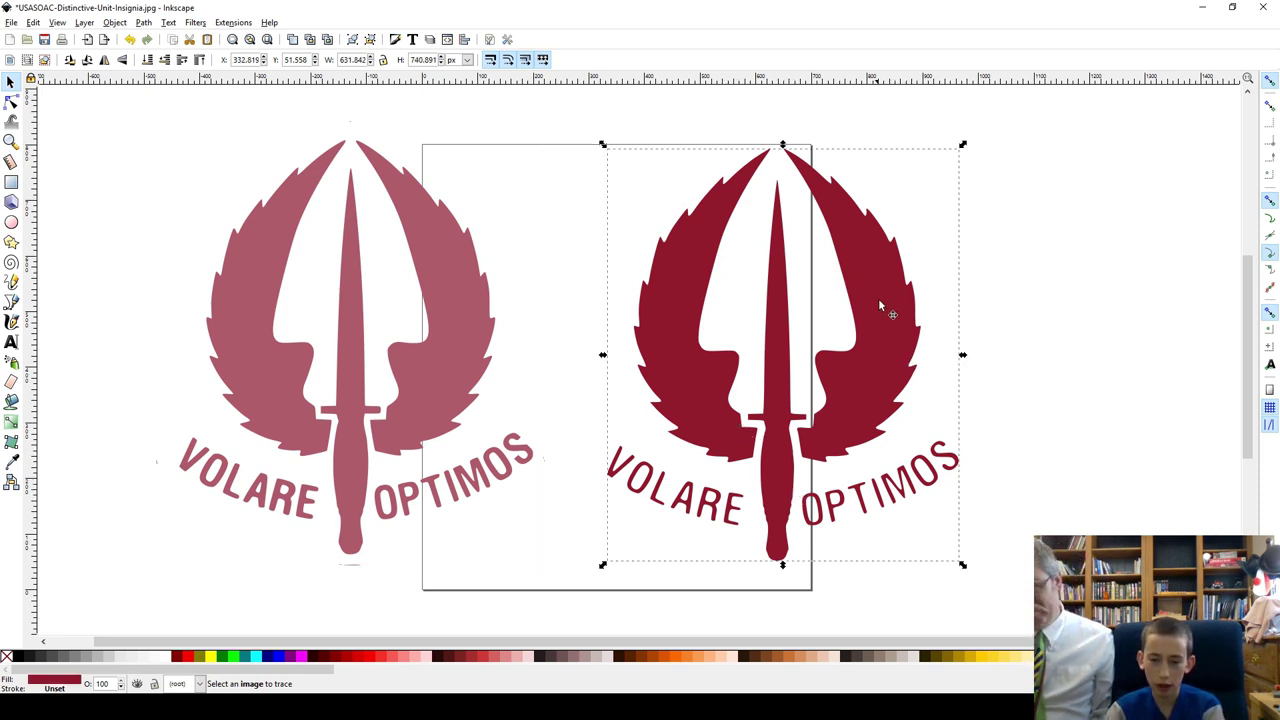
left_click(337, 387)
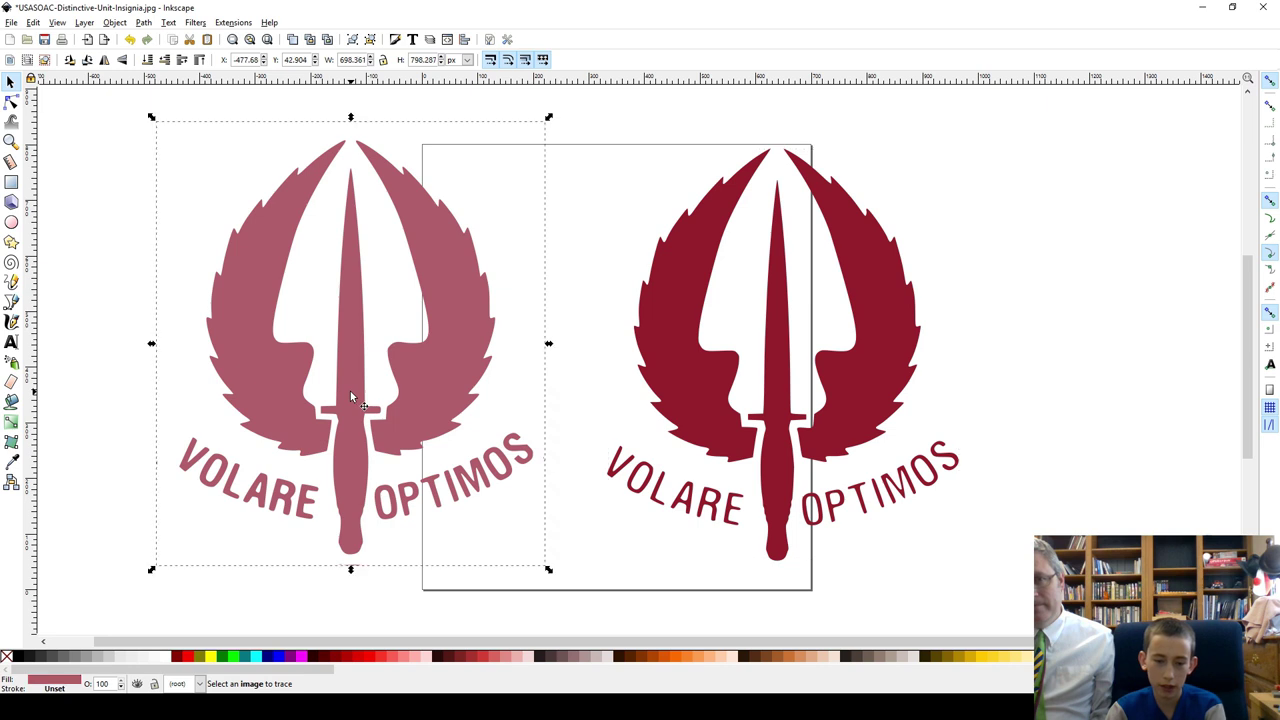
left_click(774, 364)
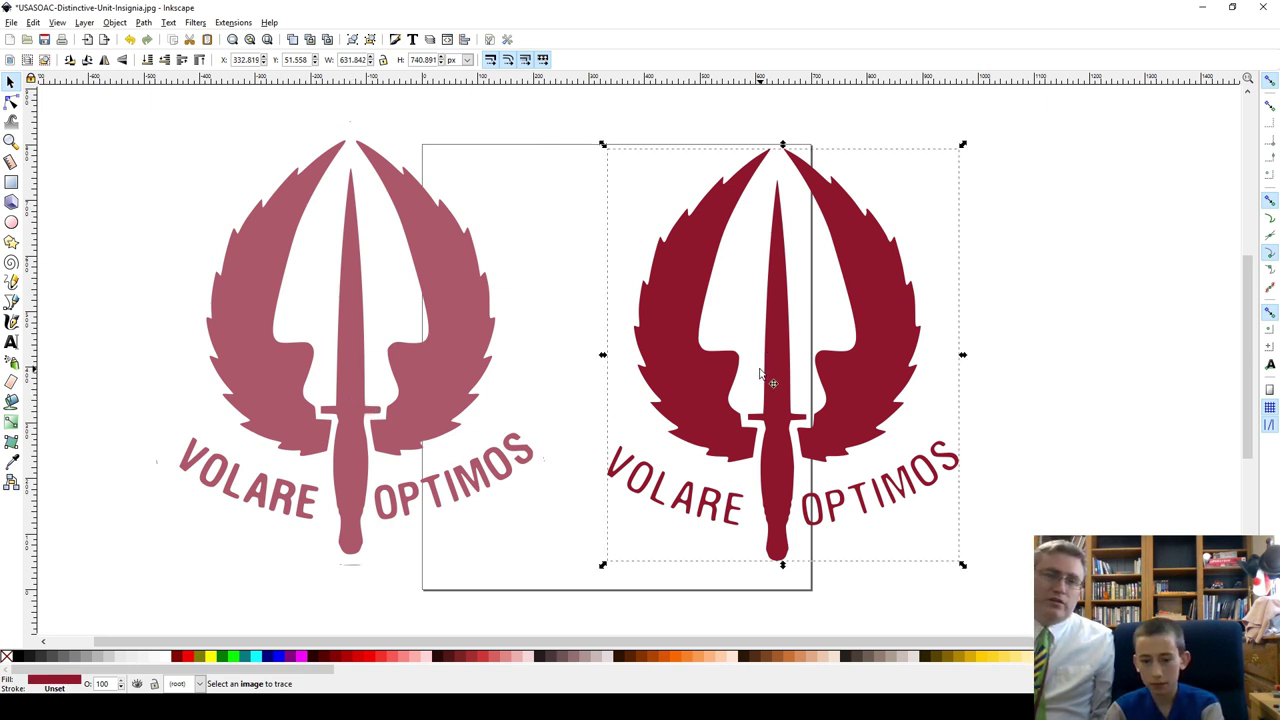
key("Delete")
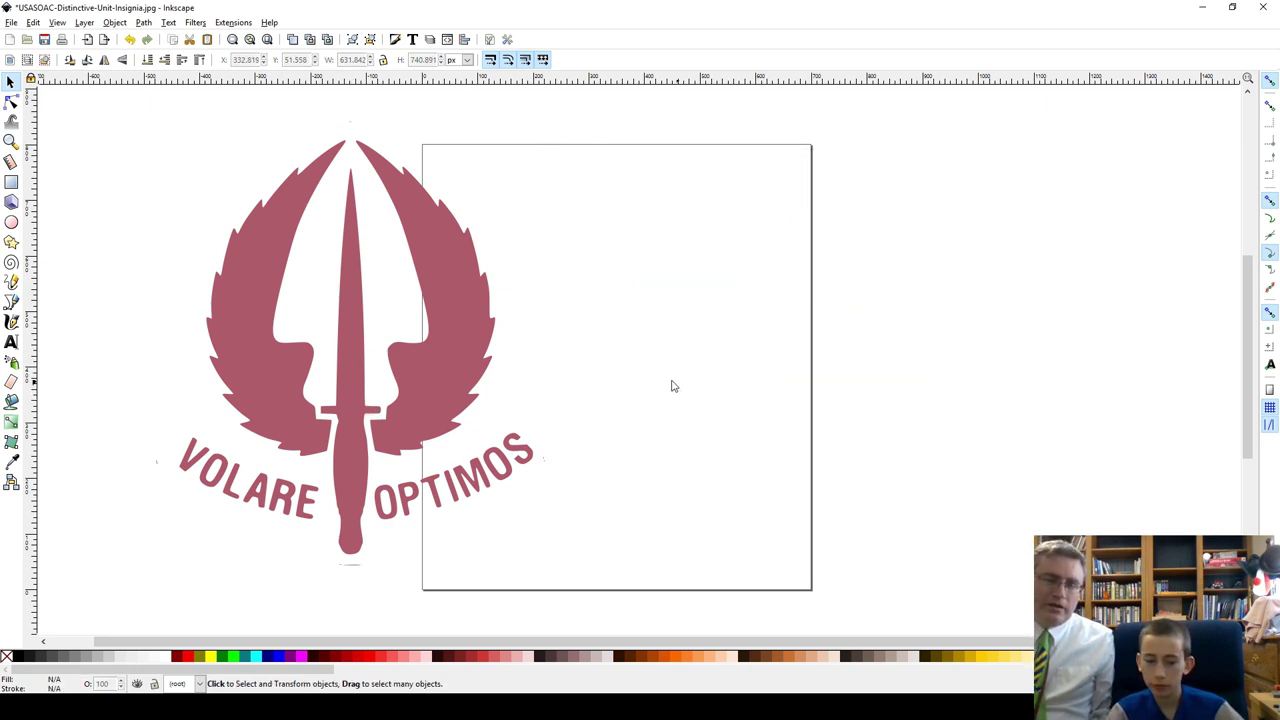
Step: Move the pink VOLARE OPTIMOS badge onto the page and fill it solid green
left_click_drag(351, 480, 573, 484)
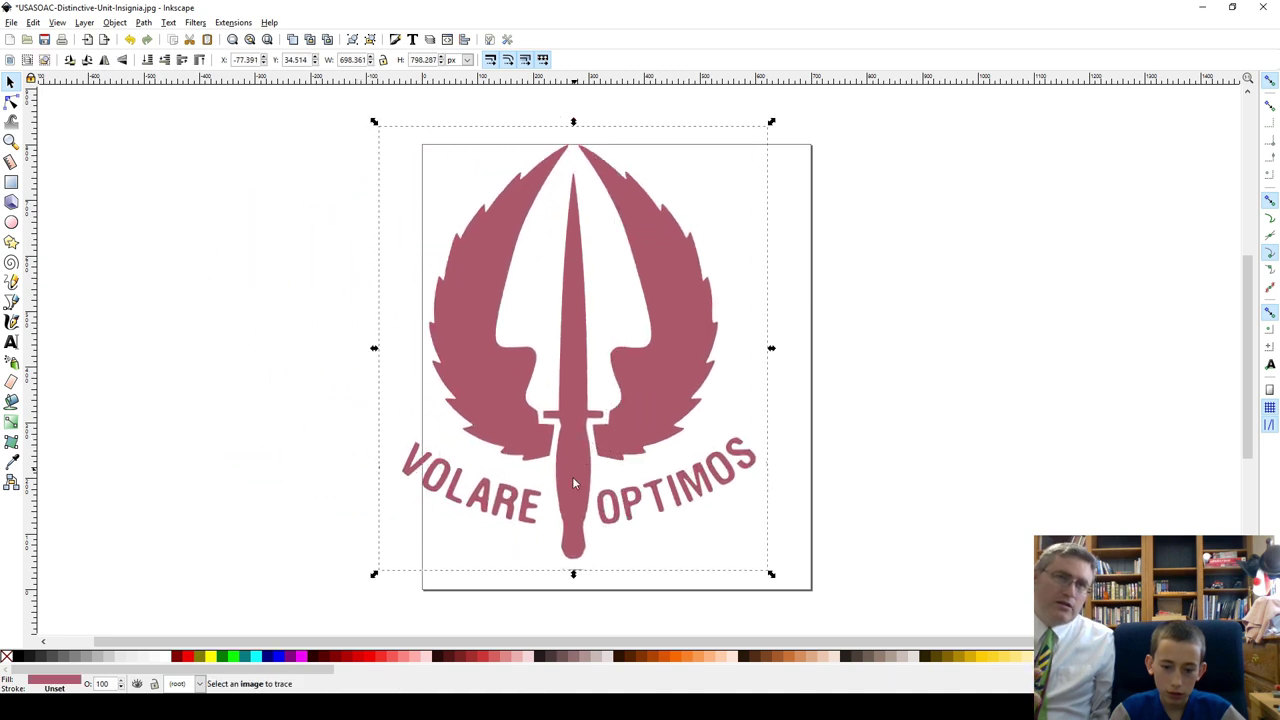
left_click(301, 656)
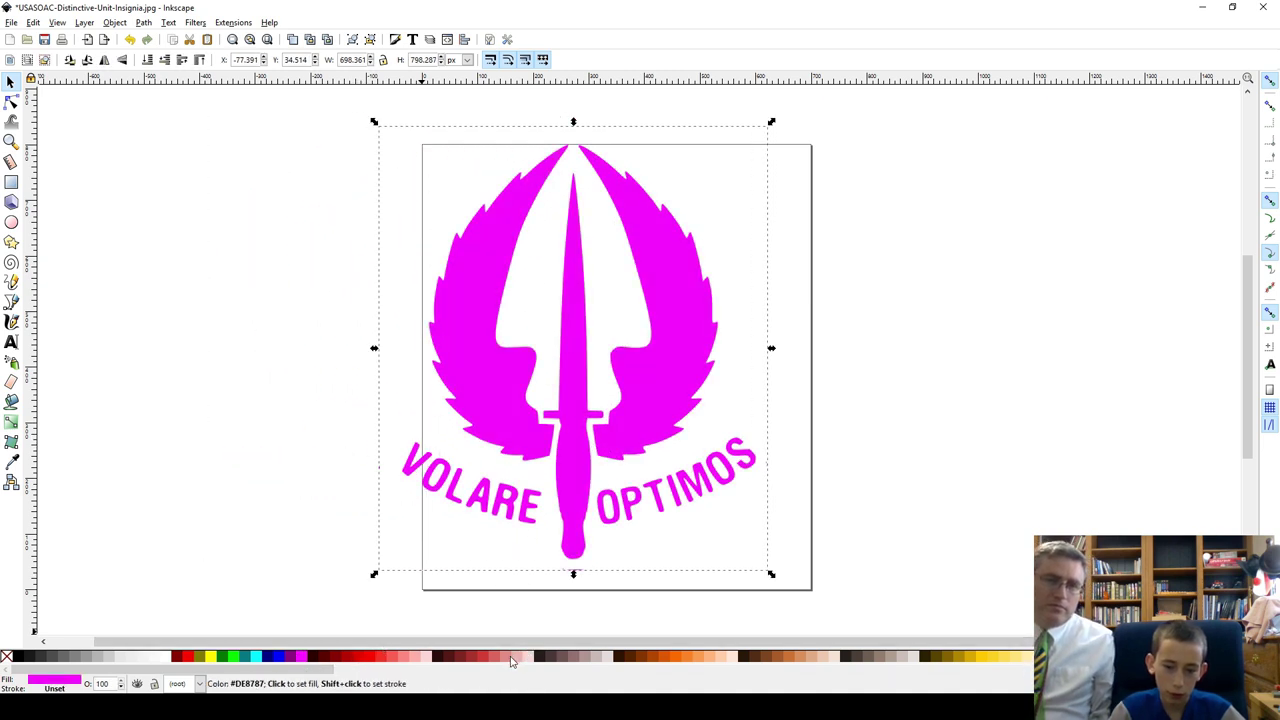
key("ctrl+z")
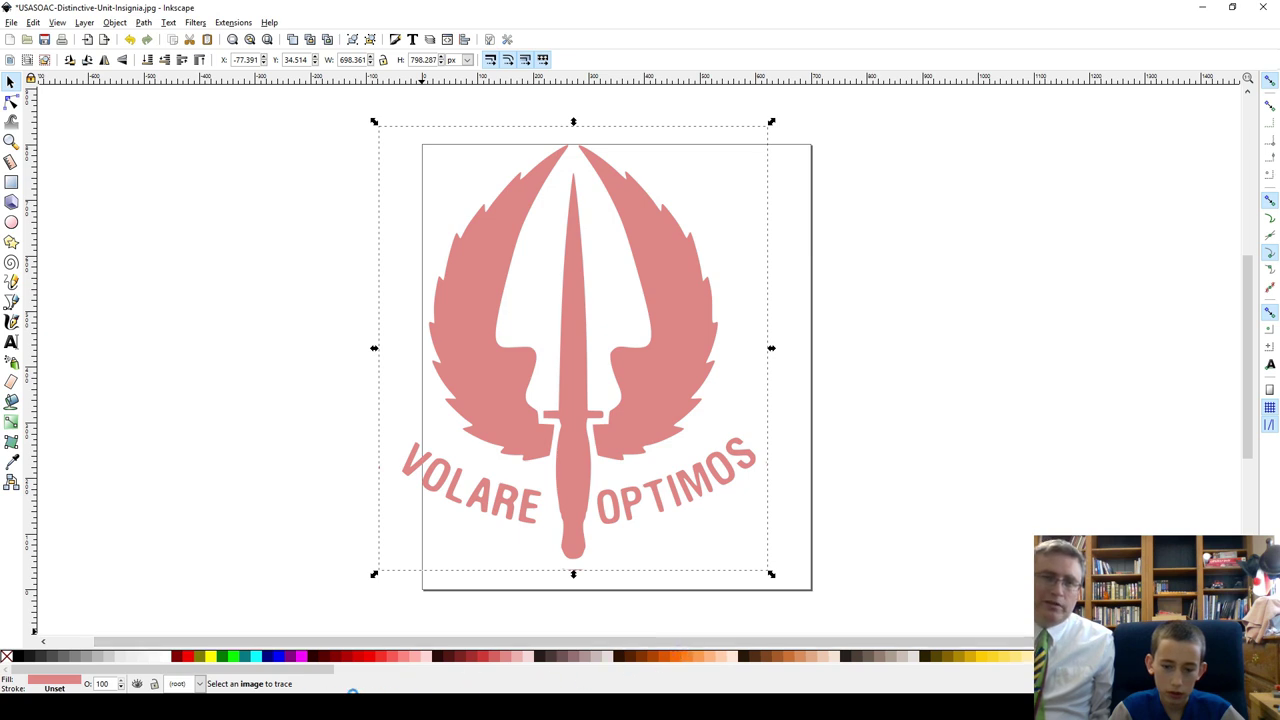
left_click(303, 656)
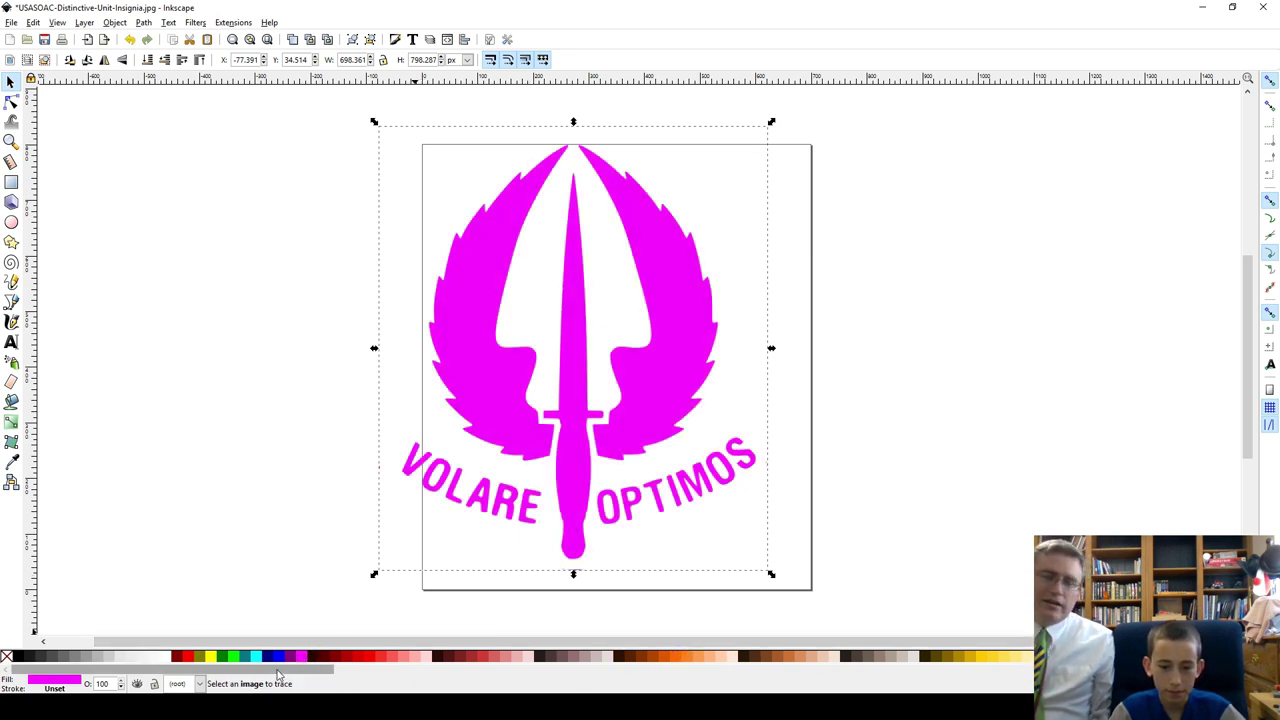
left_click(221, 656)
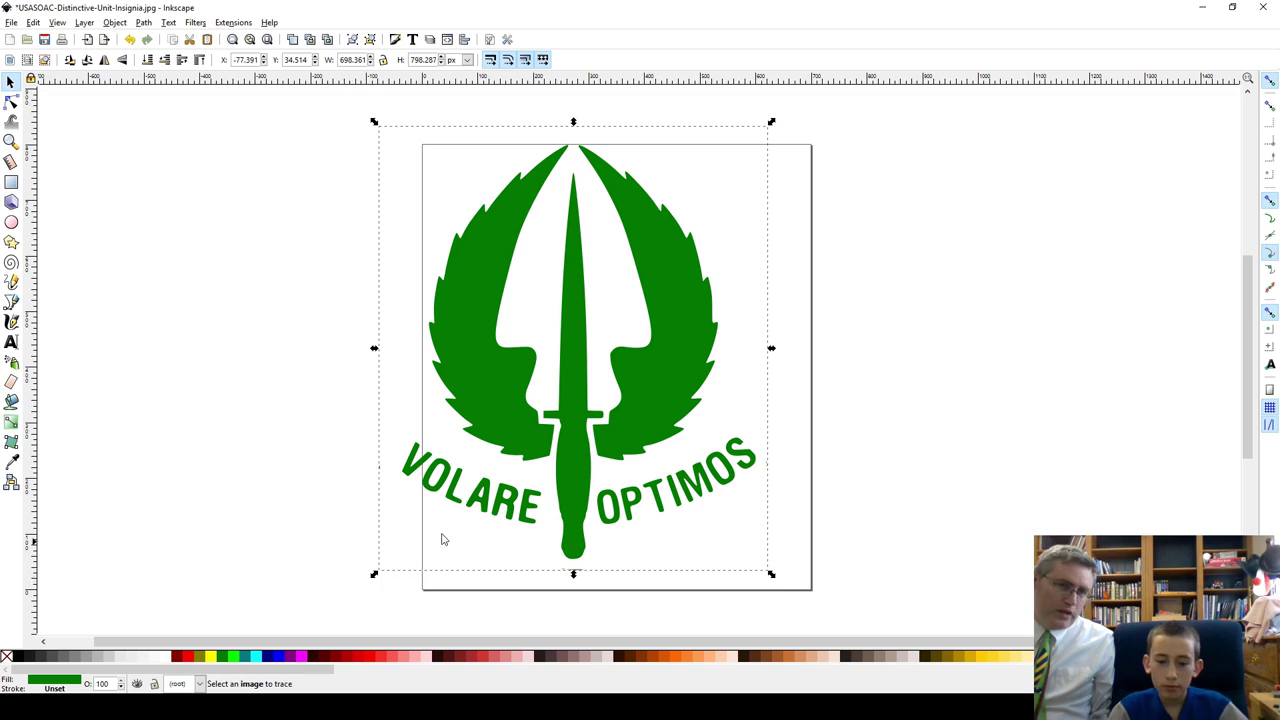
scroll(603, 463, "up", 6, "ctrl")
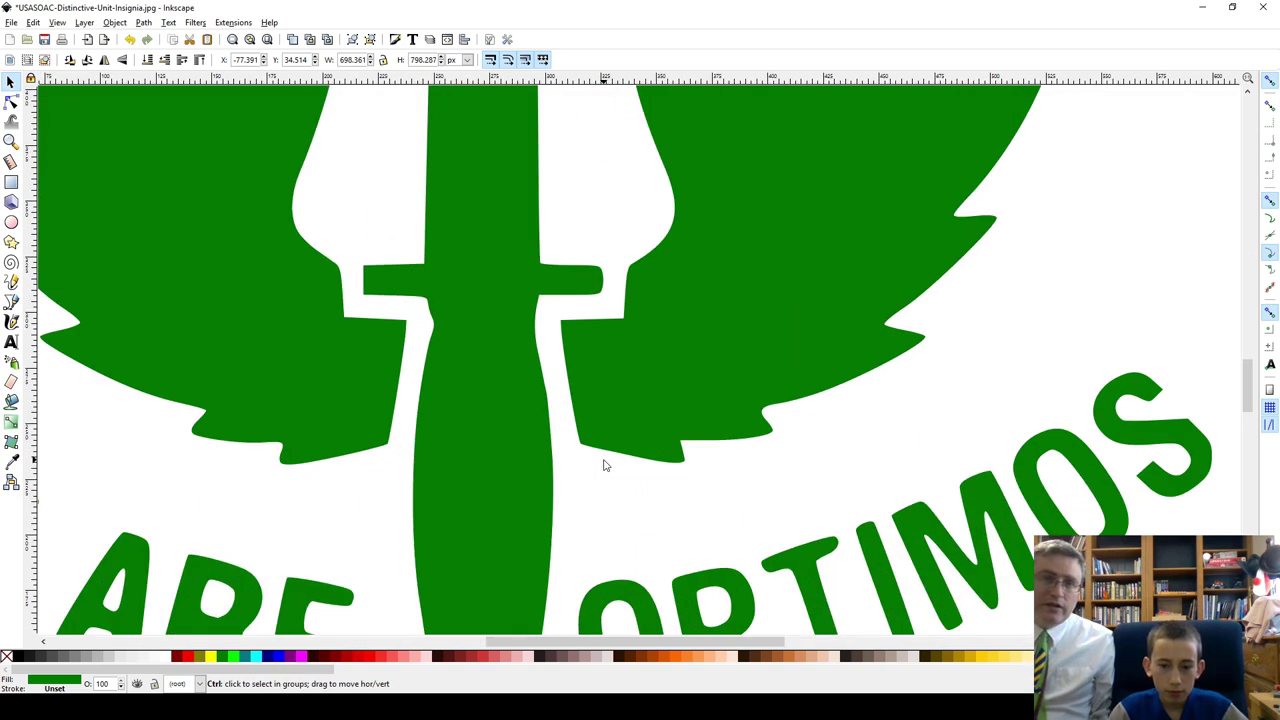
scroll(603, 465, "up", 4, "ctrl")
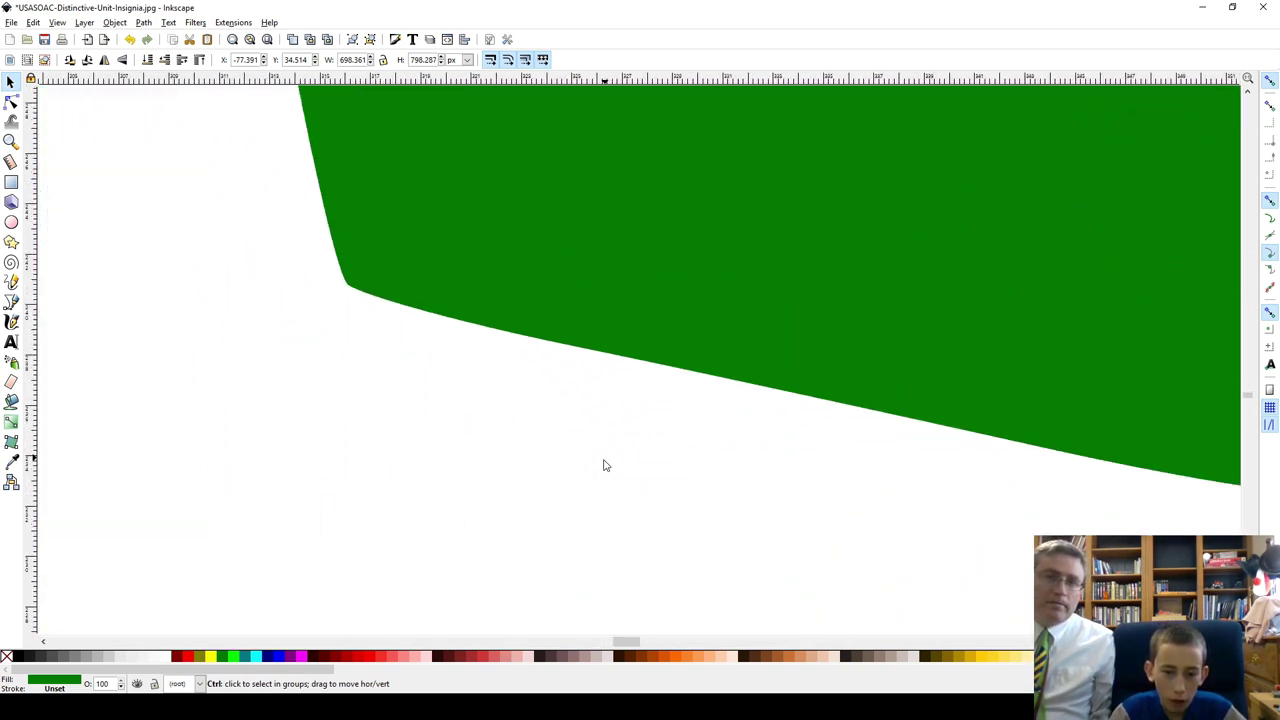
scroll(603, 465, "down", 8, "ctrl")
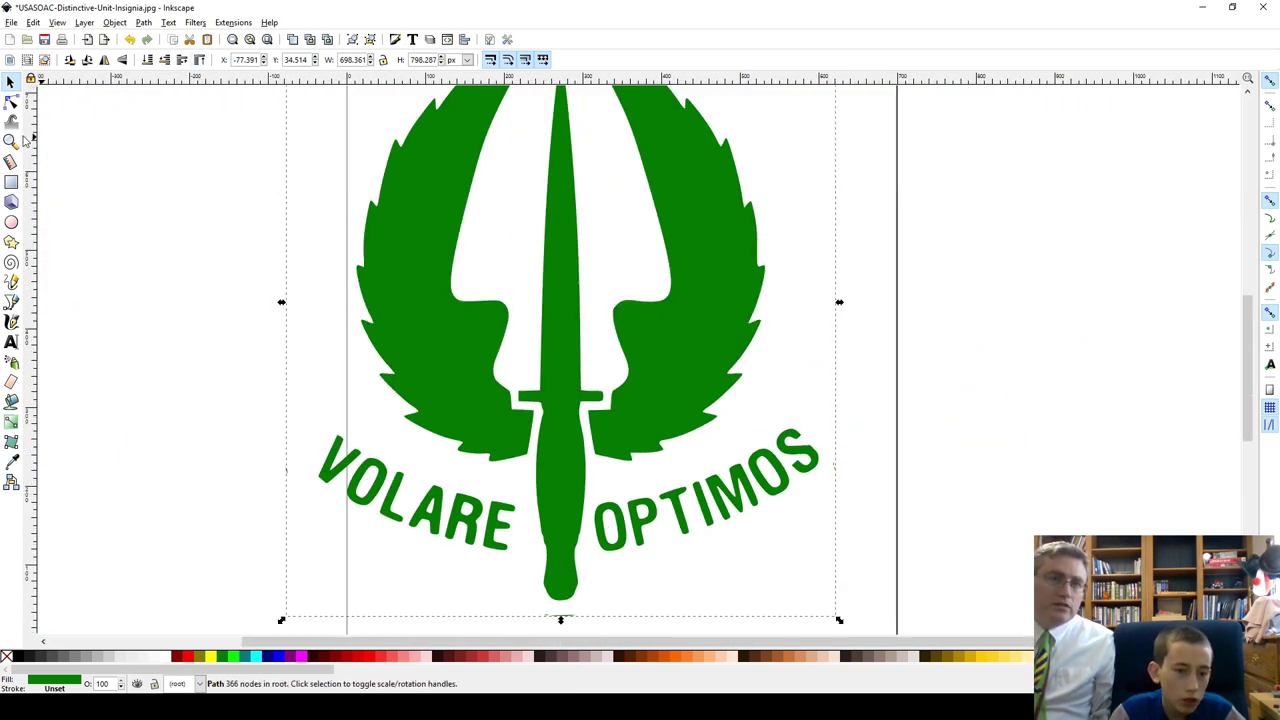
Step: With the Node tool, delete the stray nodes left of VOLARE and below the sword tip
left_click(11, 101)
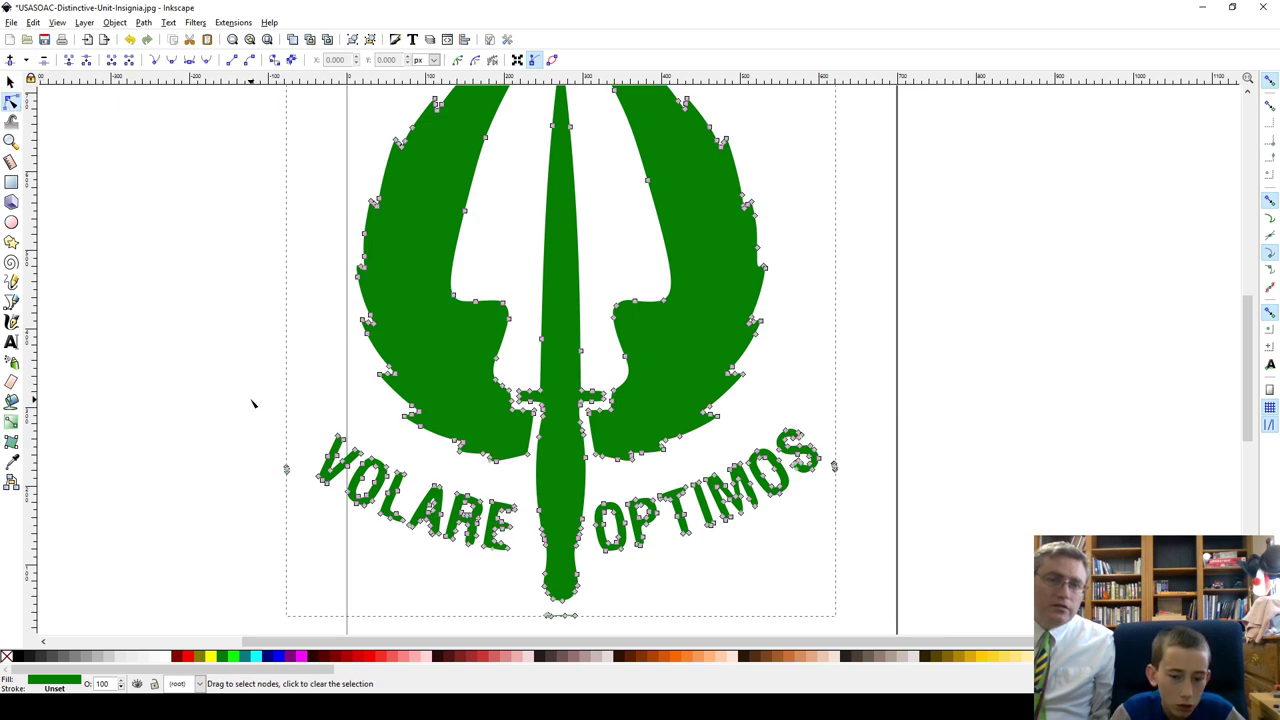
scroll(251, 418, "down", 1)
left_click_drag(271, 429, 295, 456)
key("Delete")
scroll(340, 458, "down", 1)
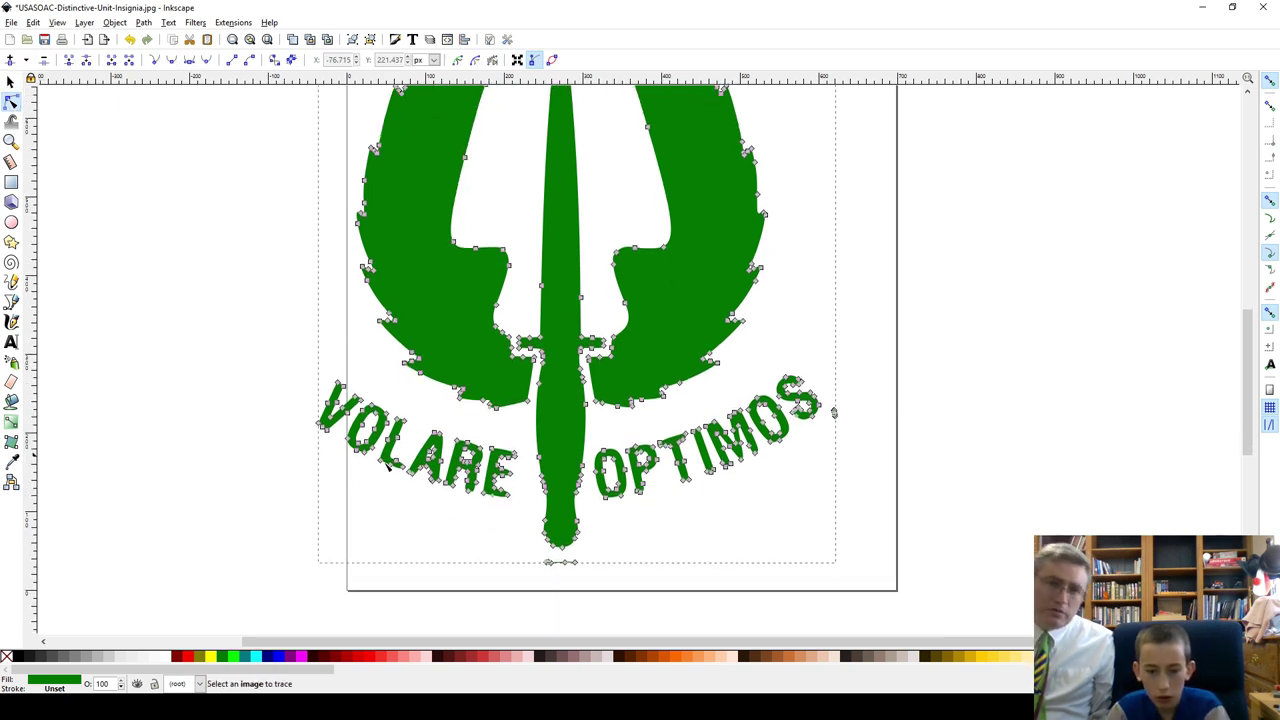
left_click_drag(542, 580, 590, 557)
key("Delete")
Step: Remove the remaining stray nodes at the badge's top and beside OPTIMOS
scroll(585, 550, "up", 10)
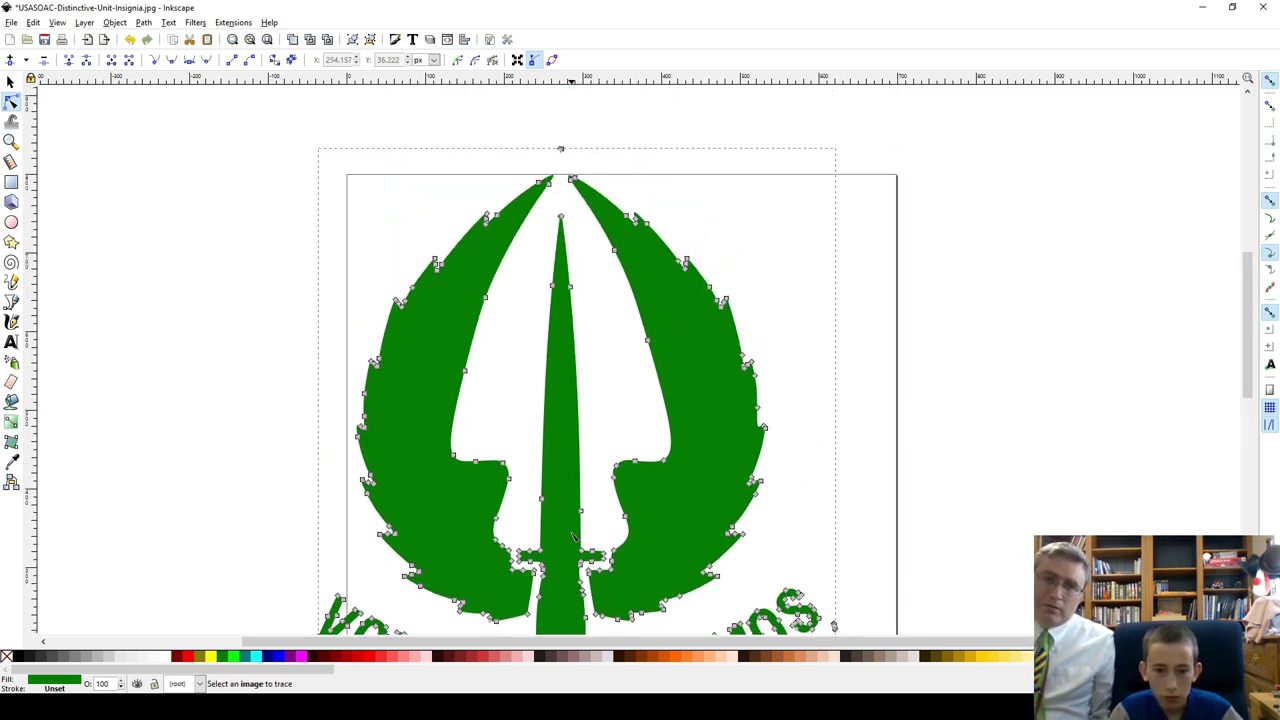
scroll(592, 435, "down", 2)
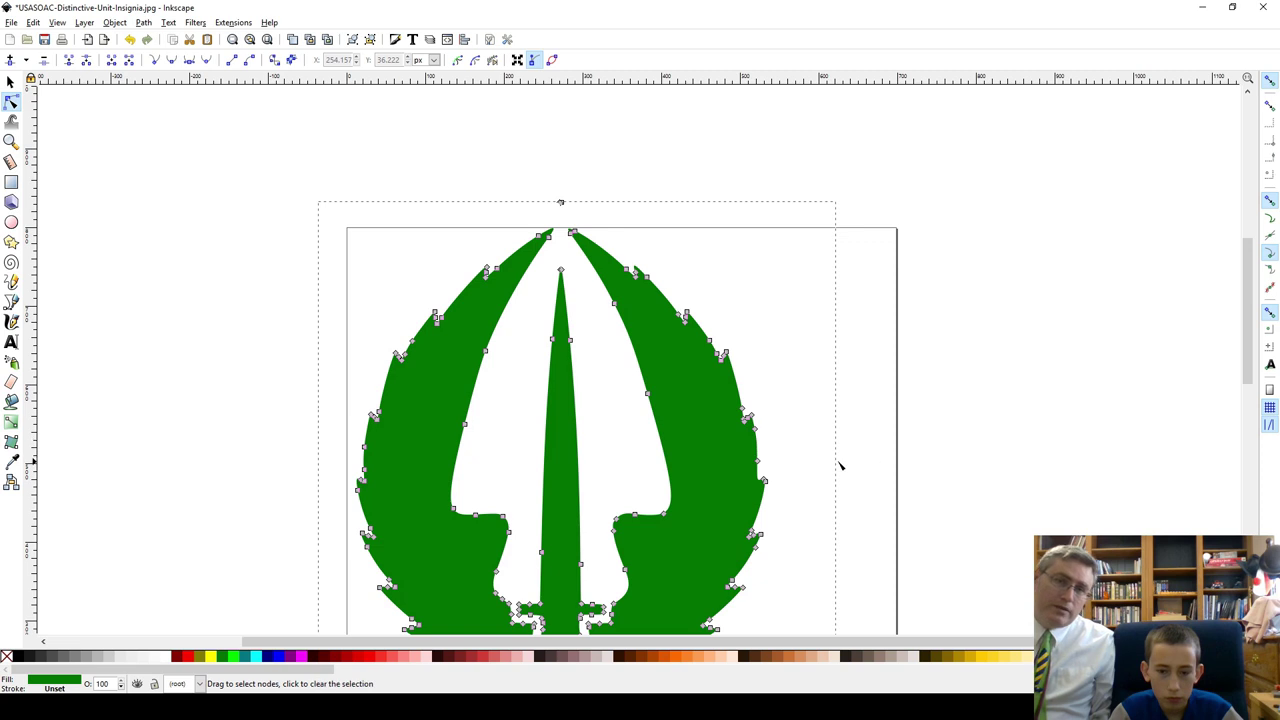
left_click_drag(573, 197, 588, 213)
scroll(799, 232, "down", 4)
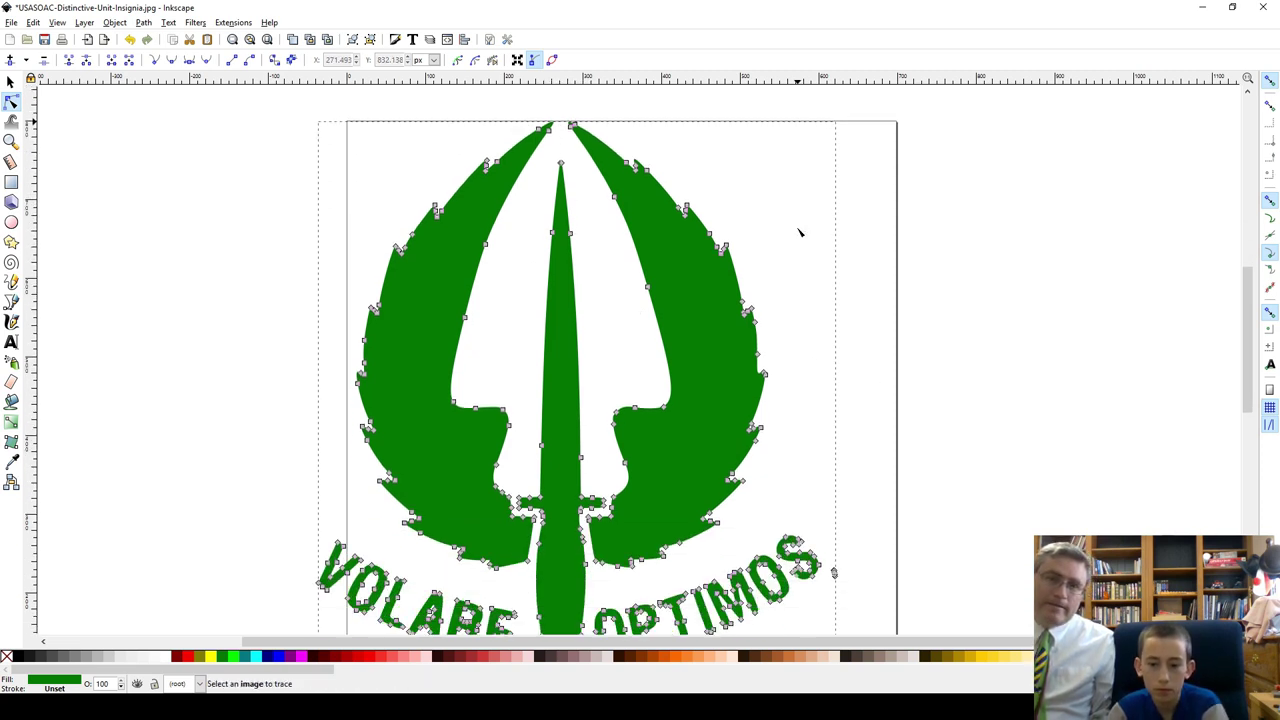
left_click_drag(866, 543, 832, 597)
key("Delete")
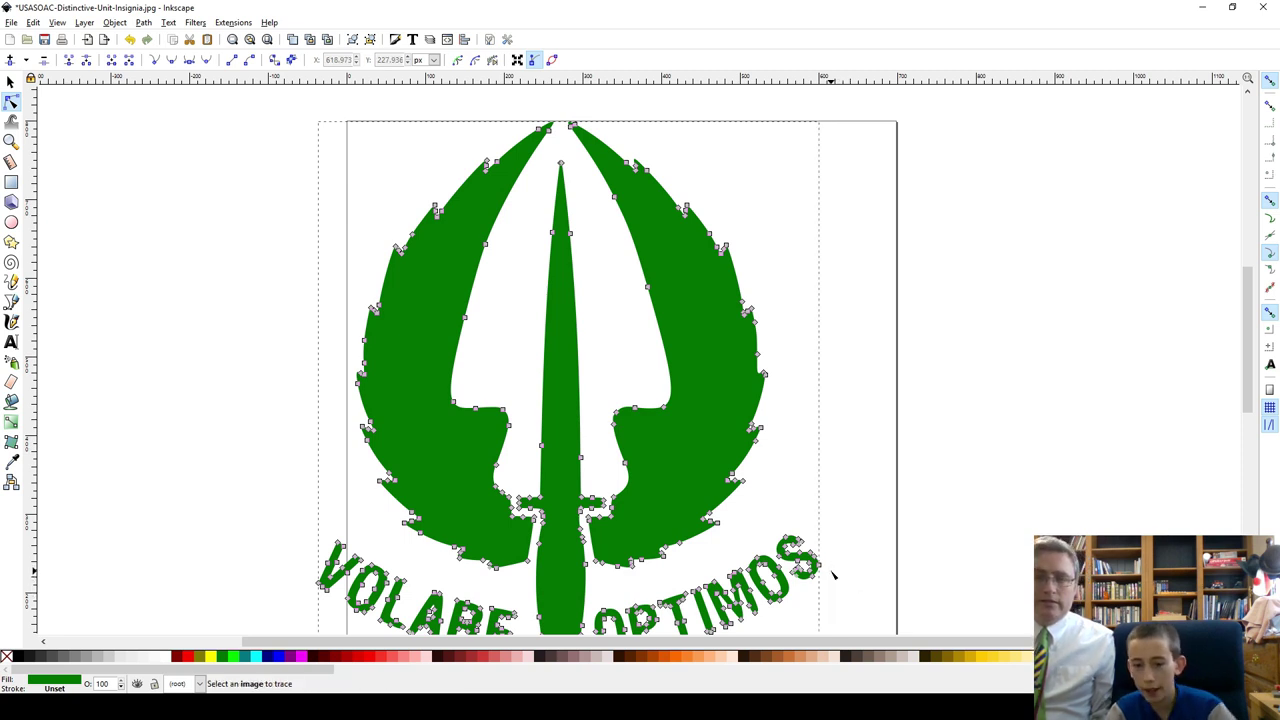
scroll(806, 533, "down", 5)
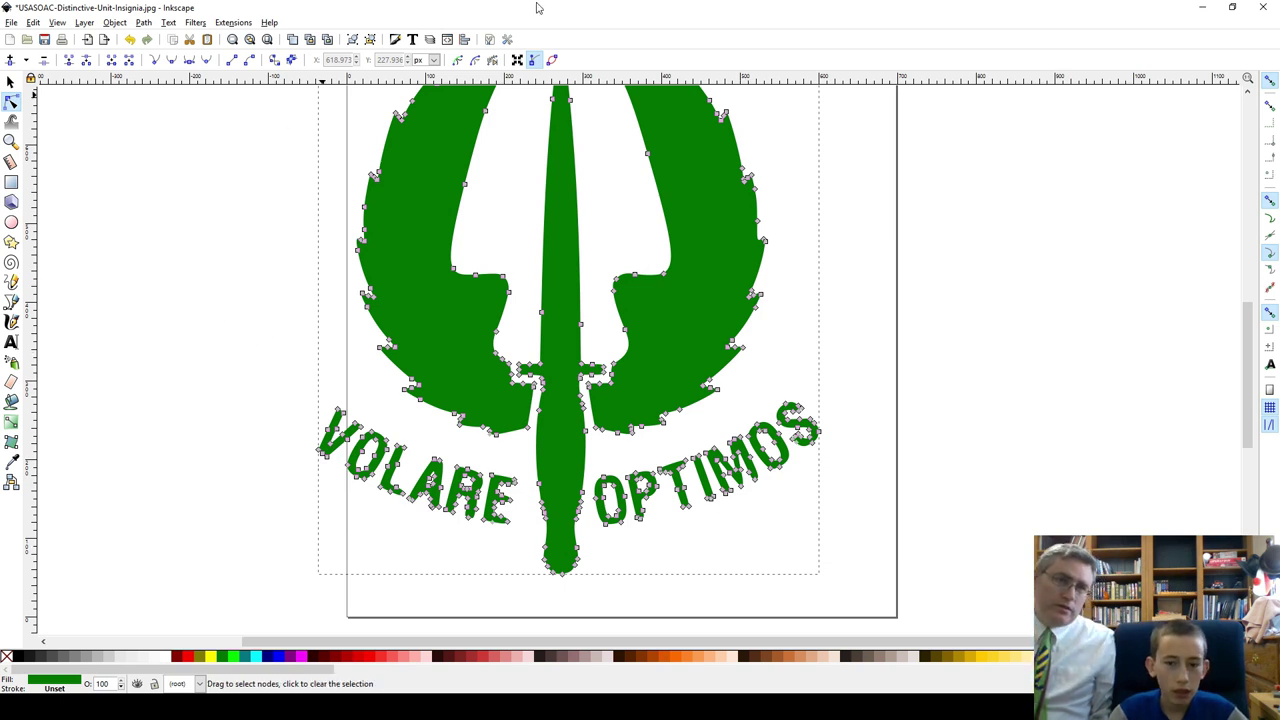
Step: Move the green VOLARE OPTIMOS badge about 43 px right onto the page centre
left_click(10, 81)
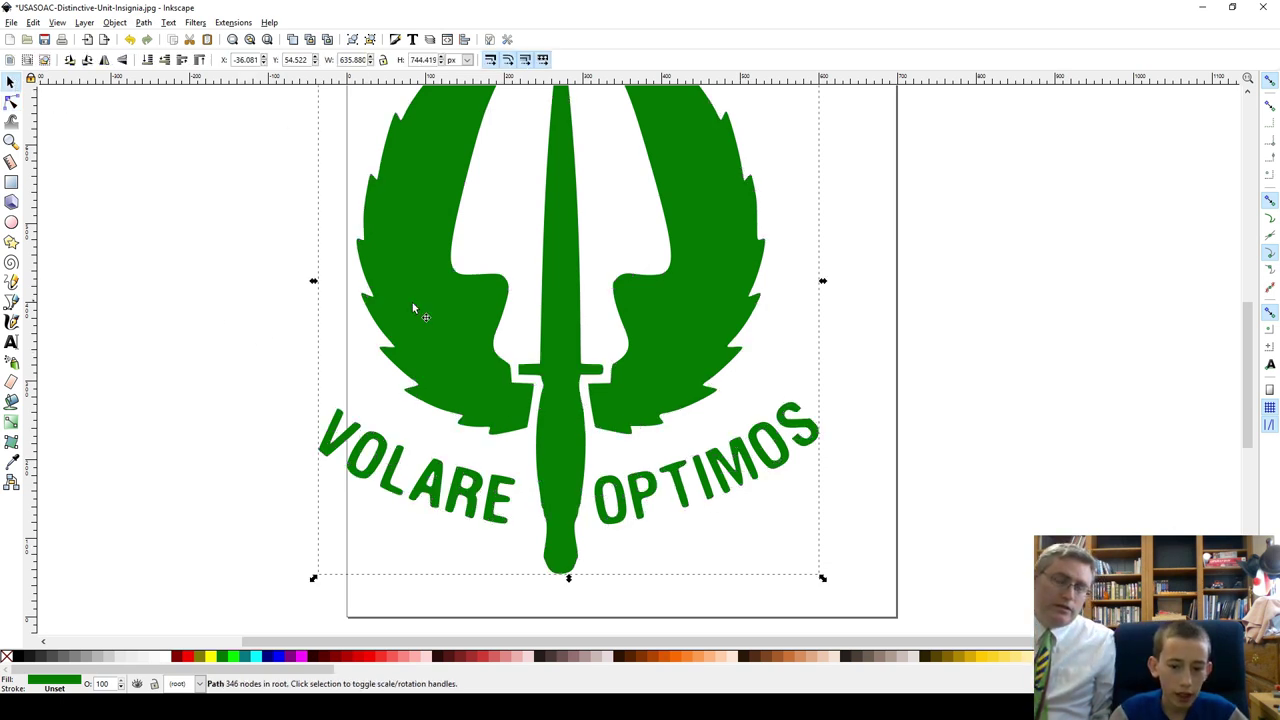
left_click(218, 354)
scroll(535, 350, "up", 4)
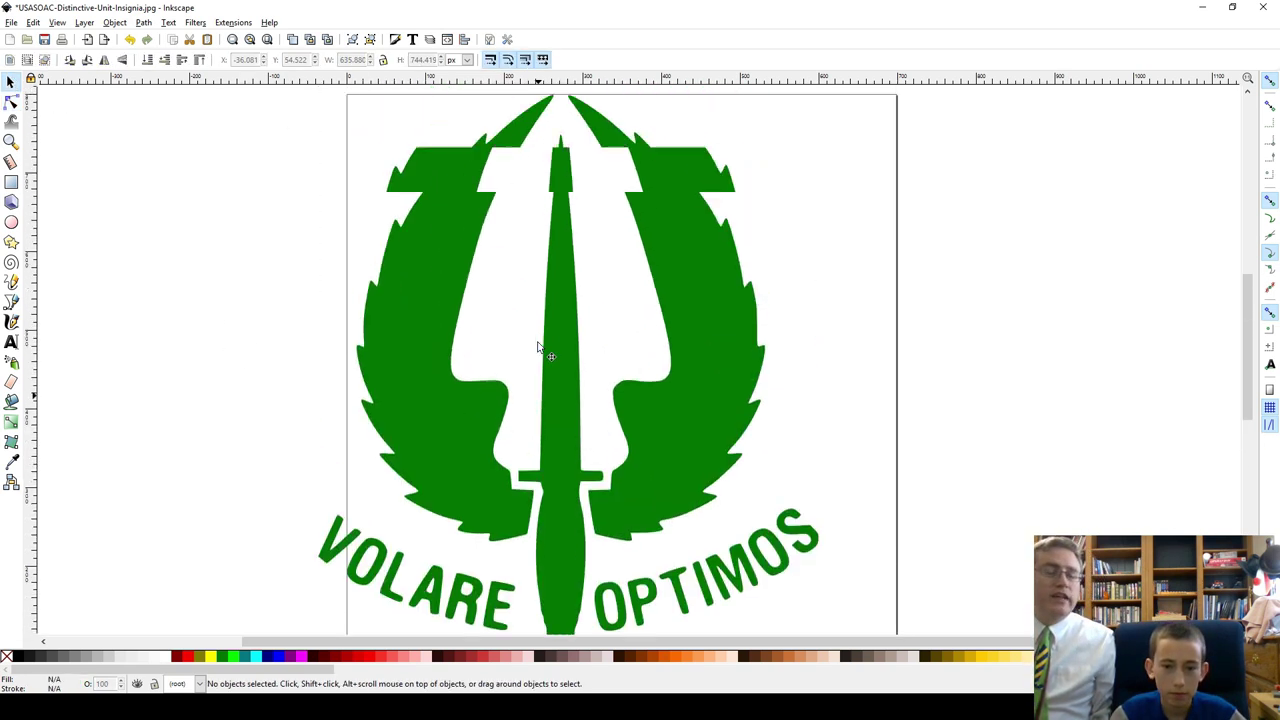
scroll(533, 352, "down", 2, "ctrl")
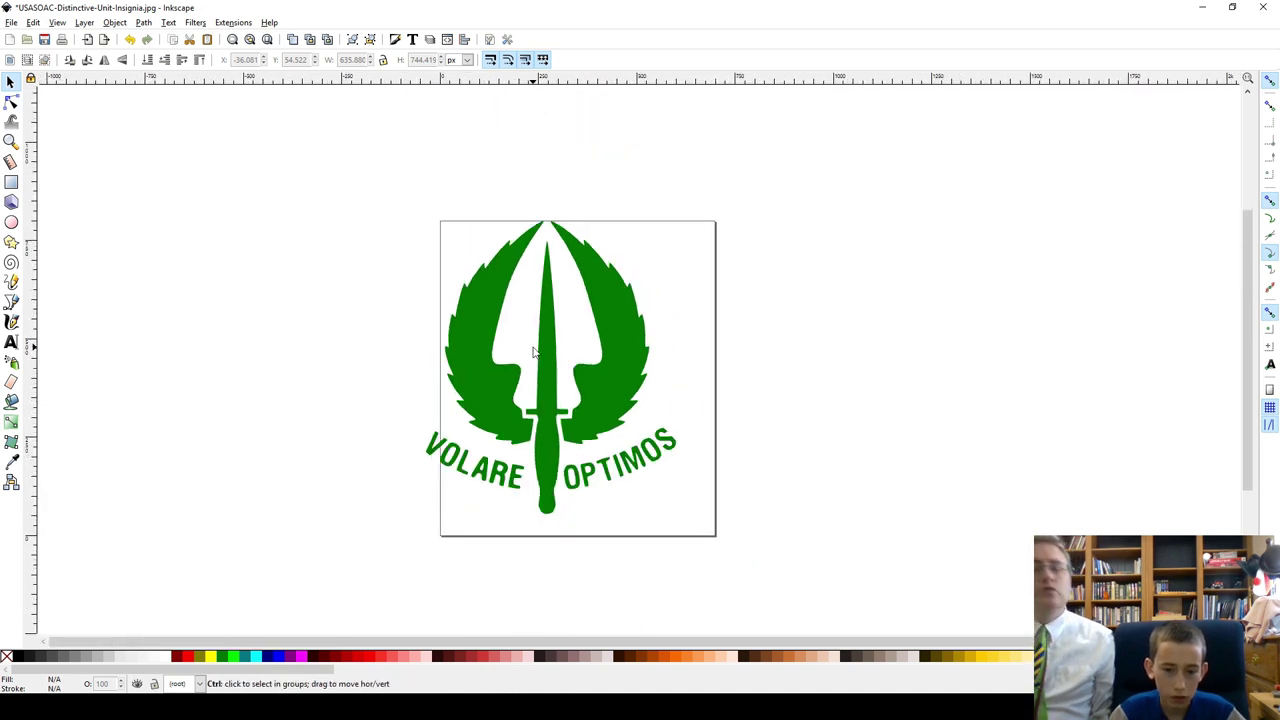
scroll(533, 352, "up", 1, "ctrl")
left_click_drag(533, 352, 576, 361)
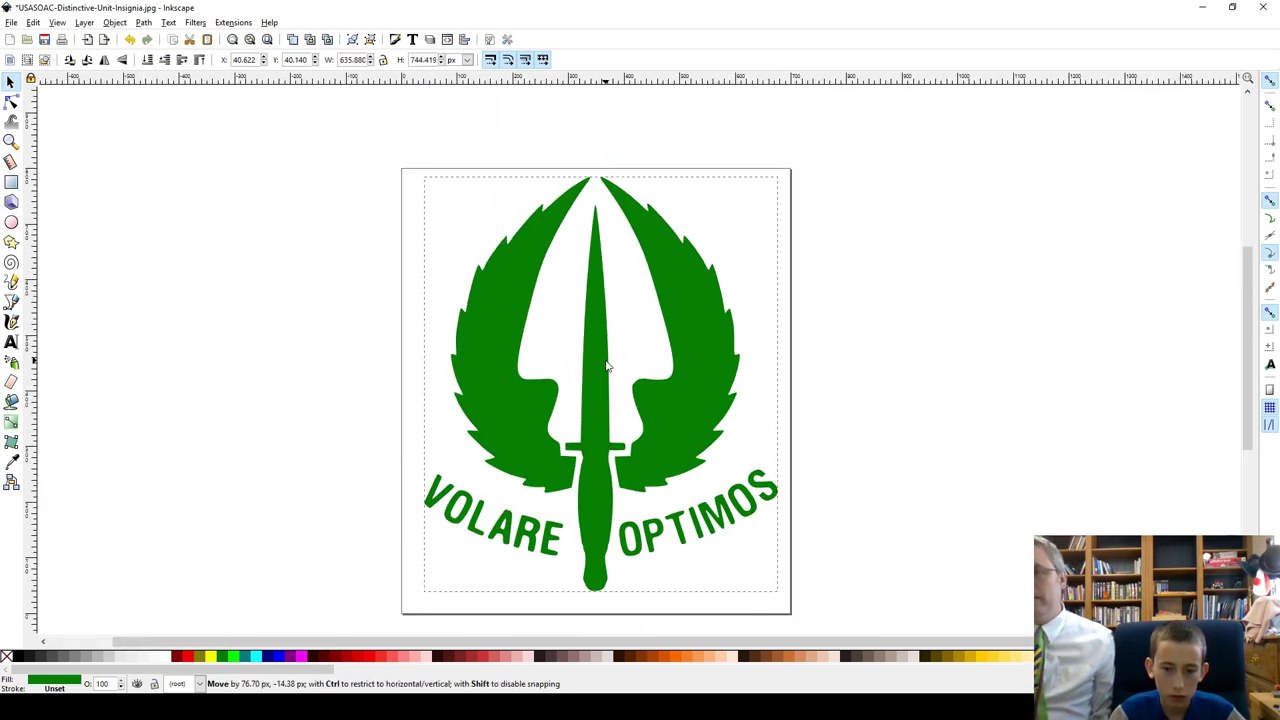
left_click(323, 371)
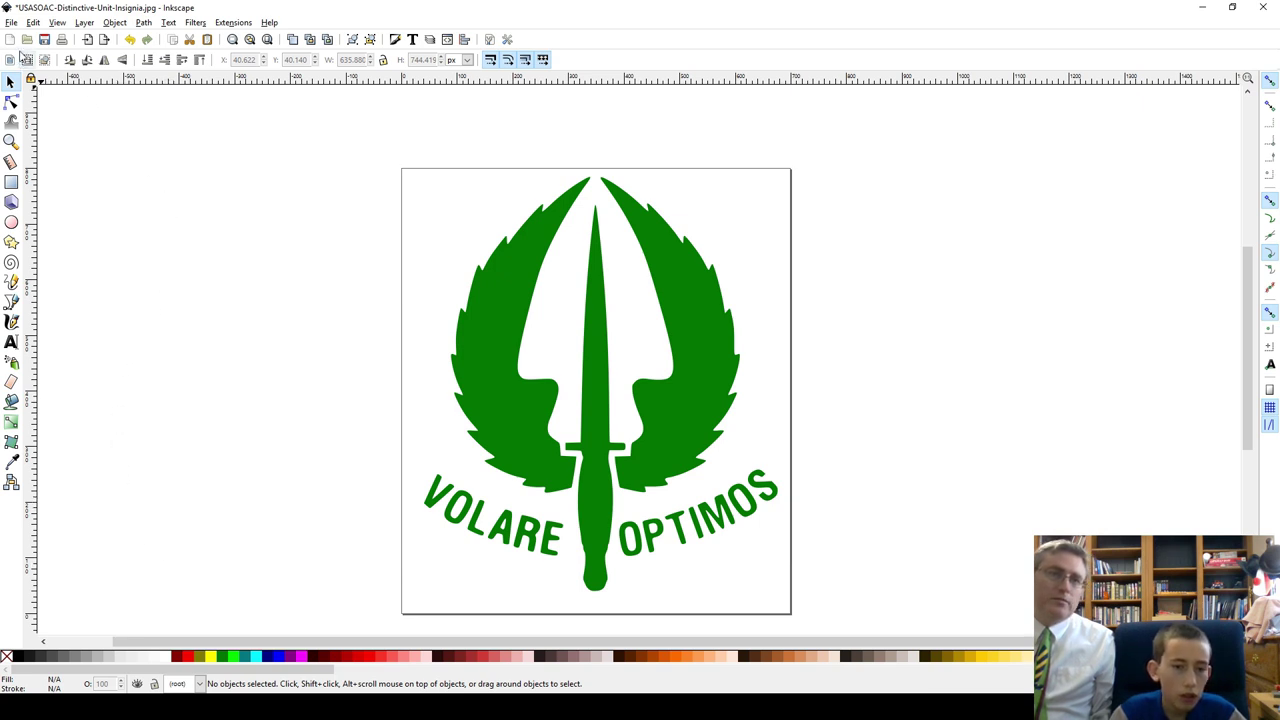
Step: Save As USASOAC-Distinctive-Unit-Insignia.svg, Inkscape SVG type, in the Pateron Brick folder
left_click(12, 22)
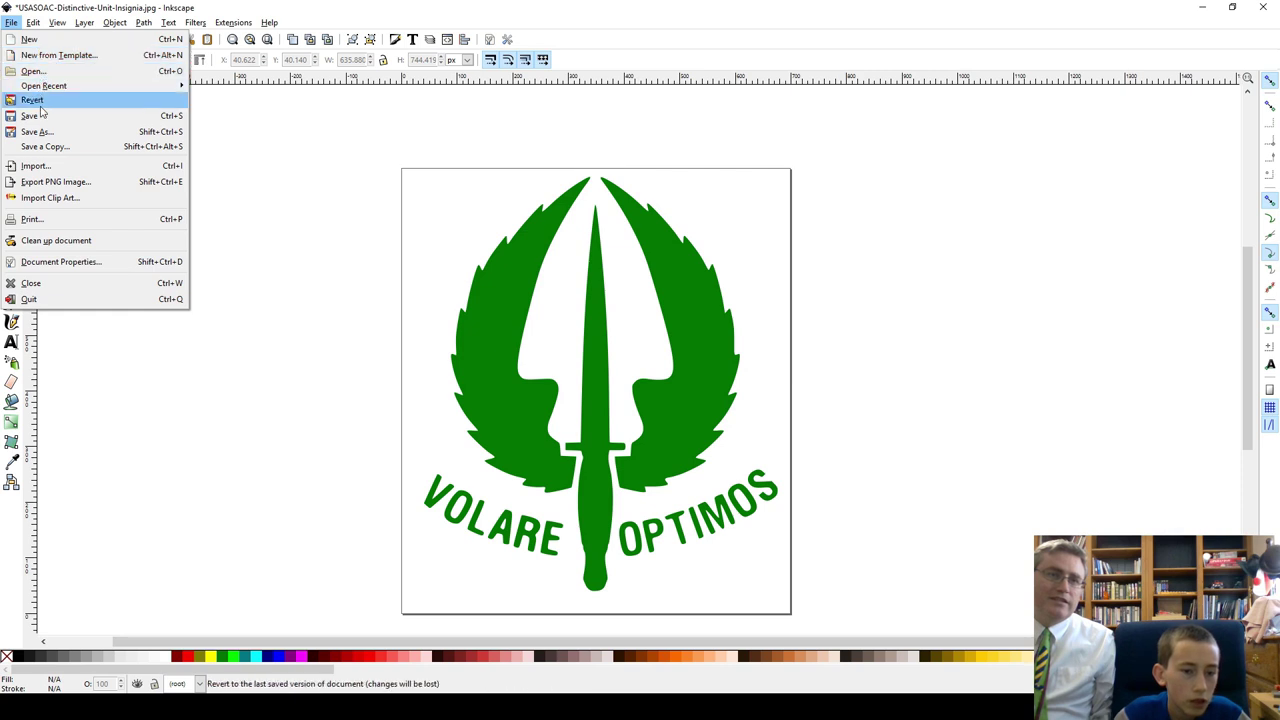
left_click(44, 138)
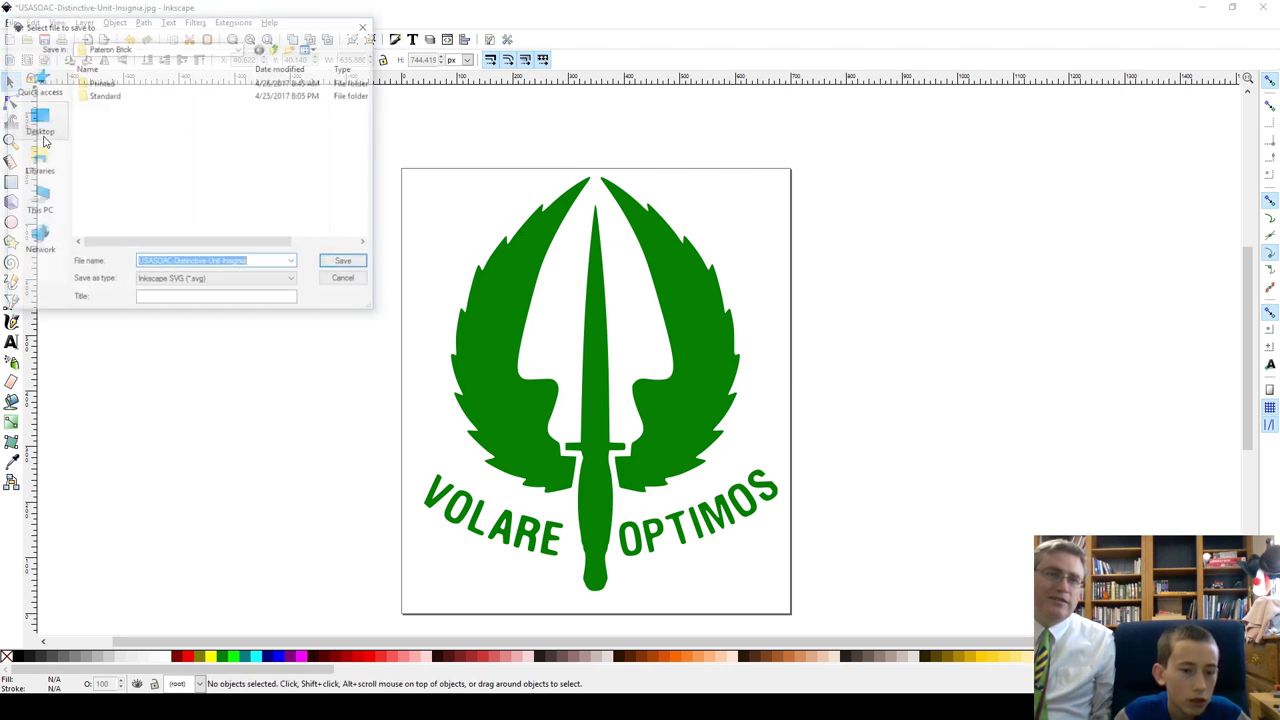
left_click(345, 263)
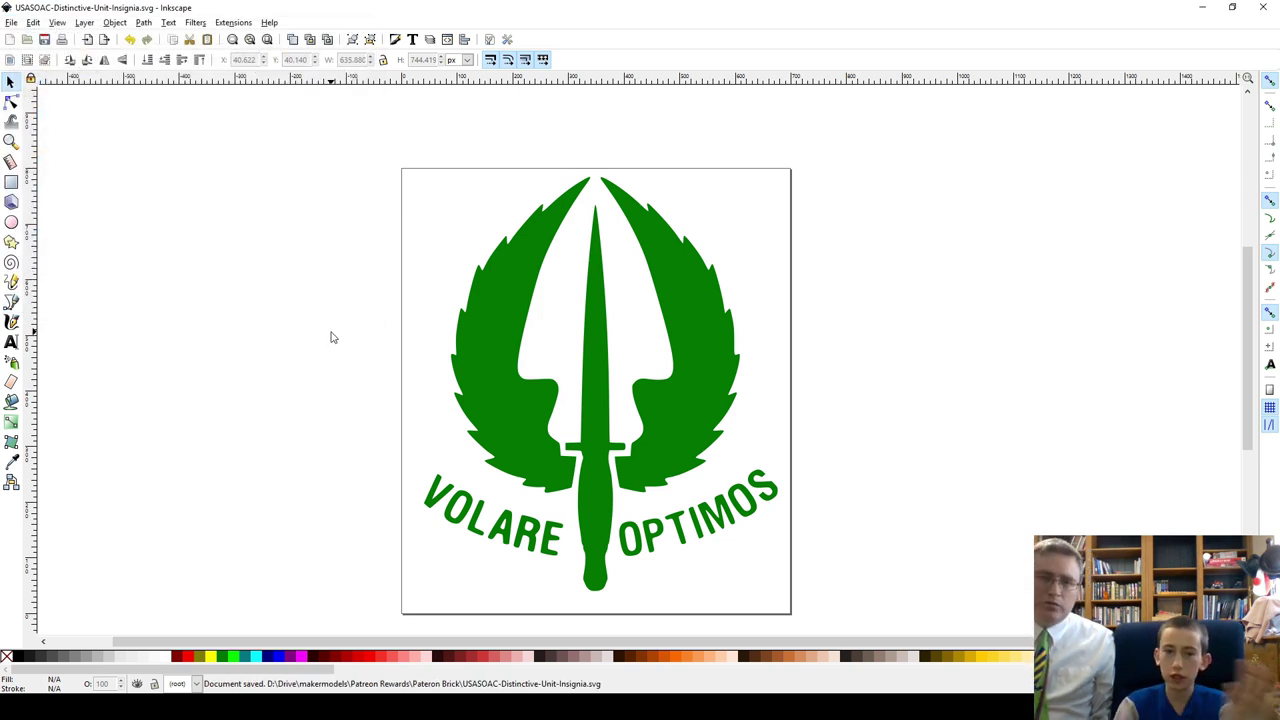
Step: Close Inkscape and create a new blank design from the Tinkercad dashboard
left_click(1270, 7)
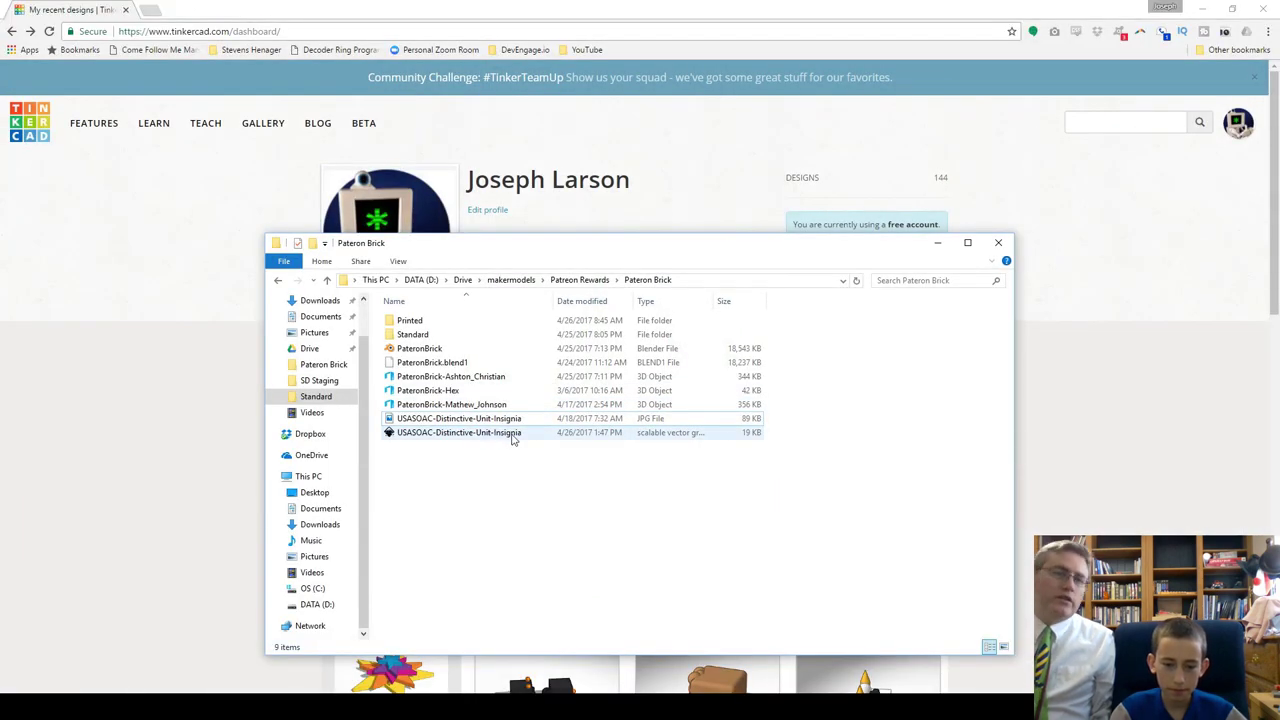
left_click(939, 243)
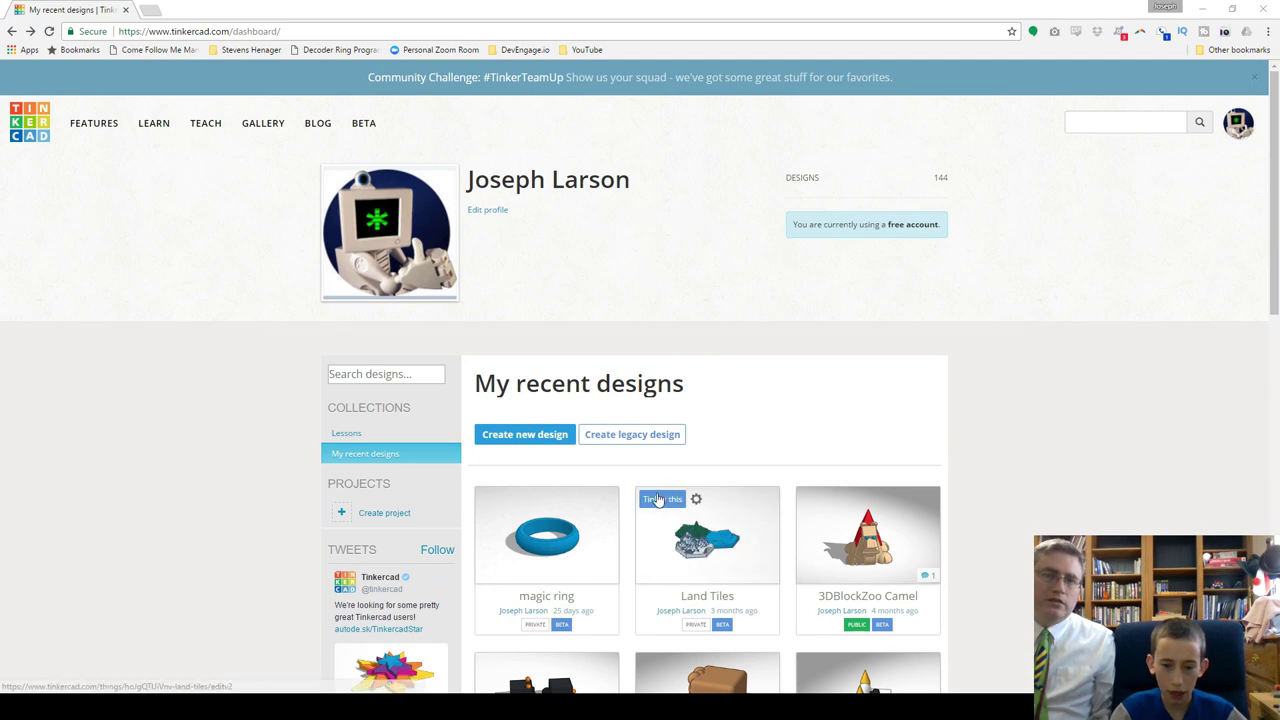
left_click(549, 436)
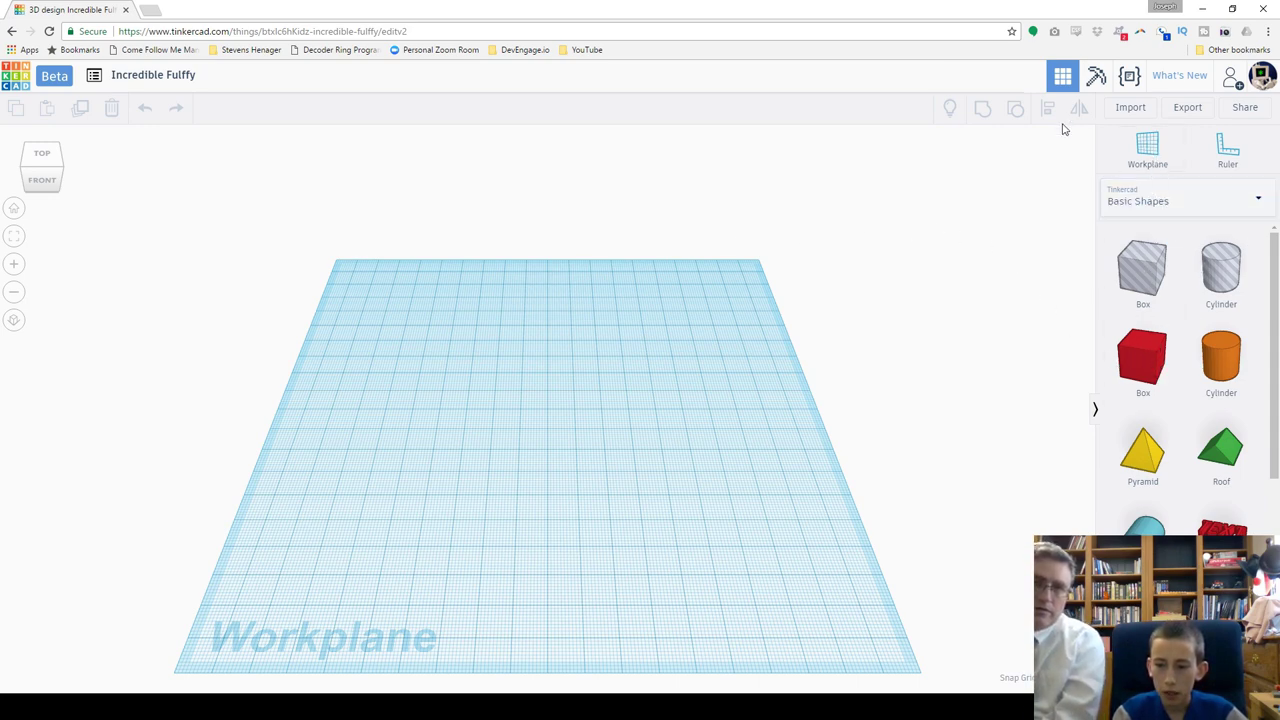
Step: Import PateronBrick-Hex.stl from the Pateron Brick folder as the pink hexagon tile
left_click(1130, 108)
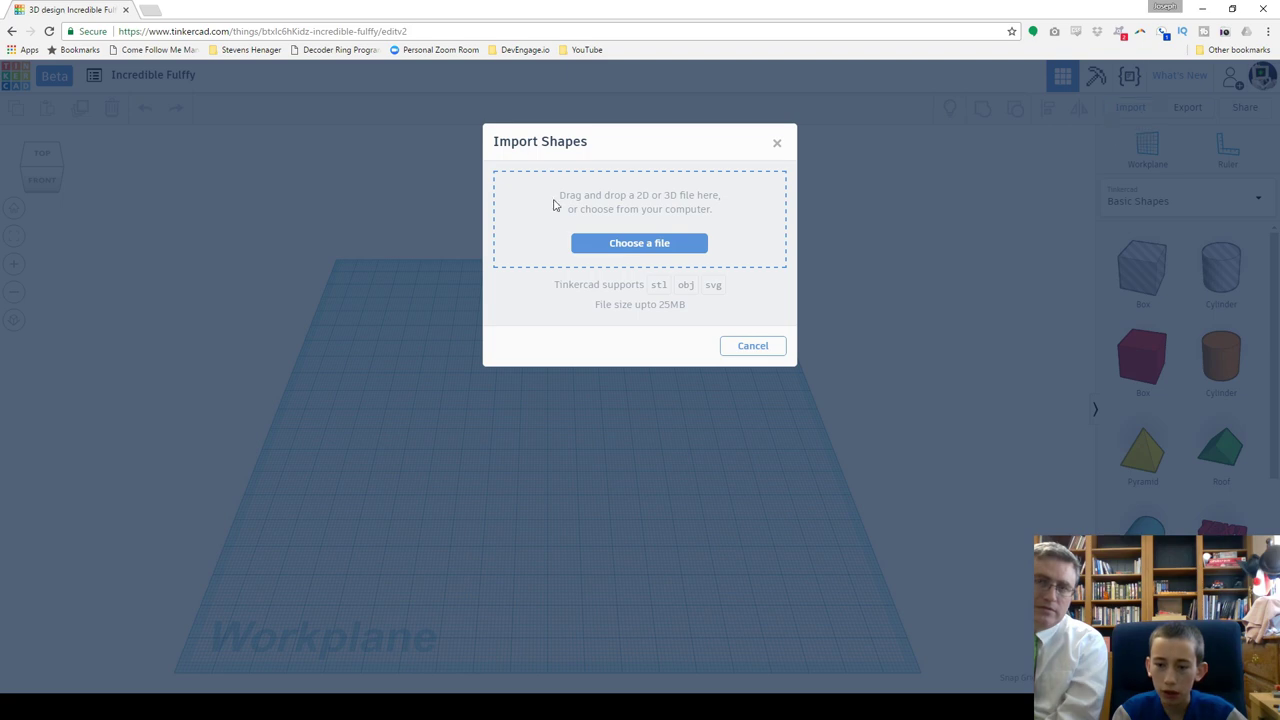
mouse_move(310, 706)
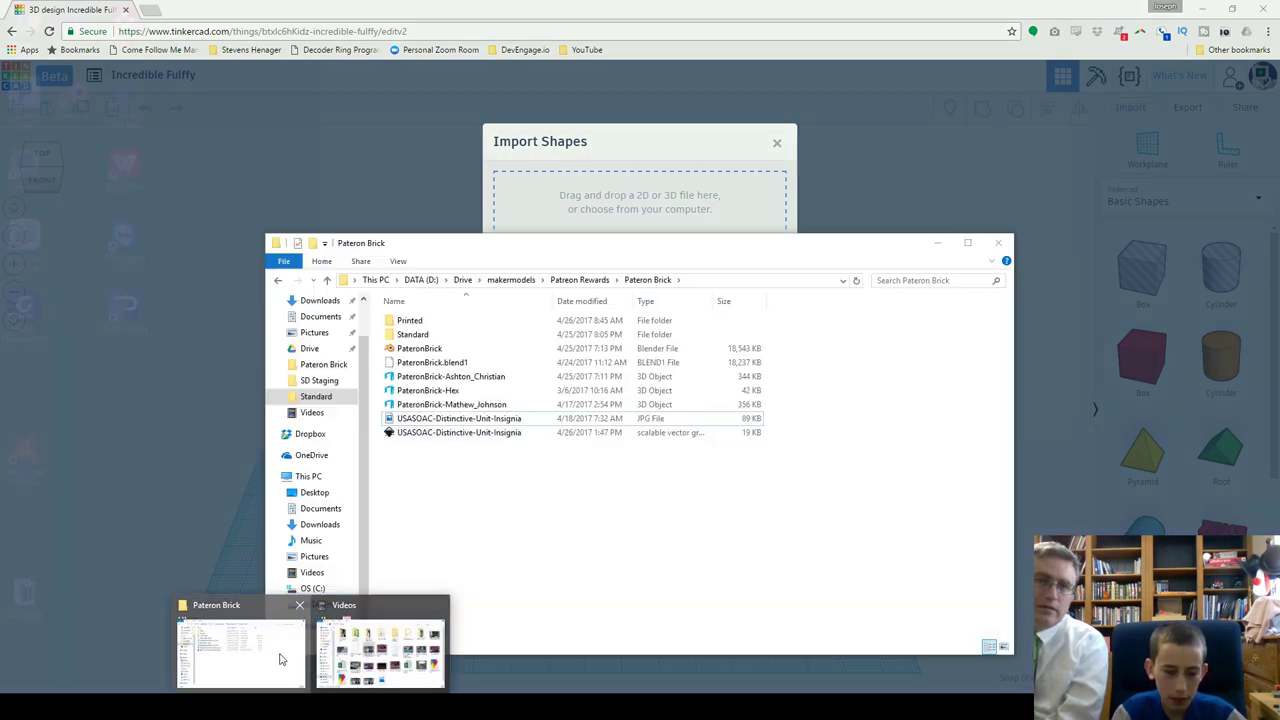
left_click(280, 655)
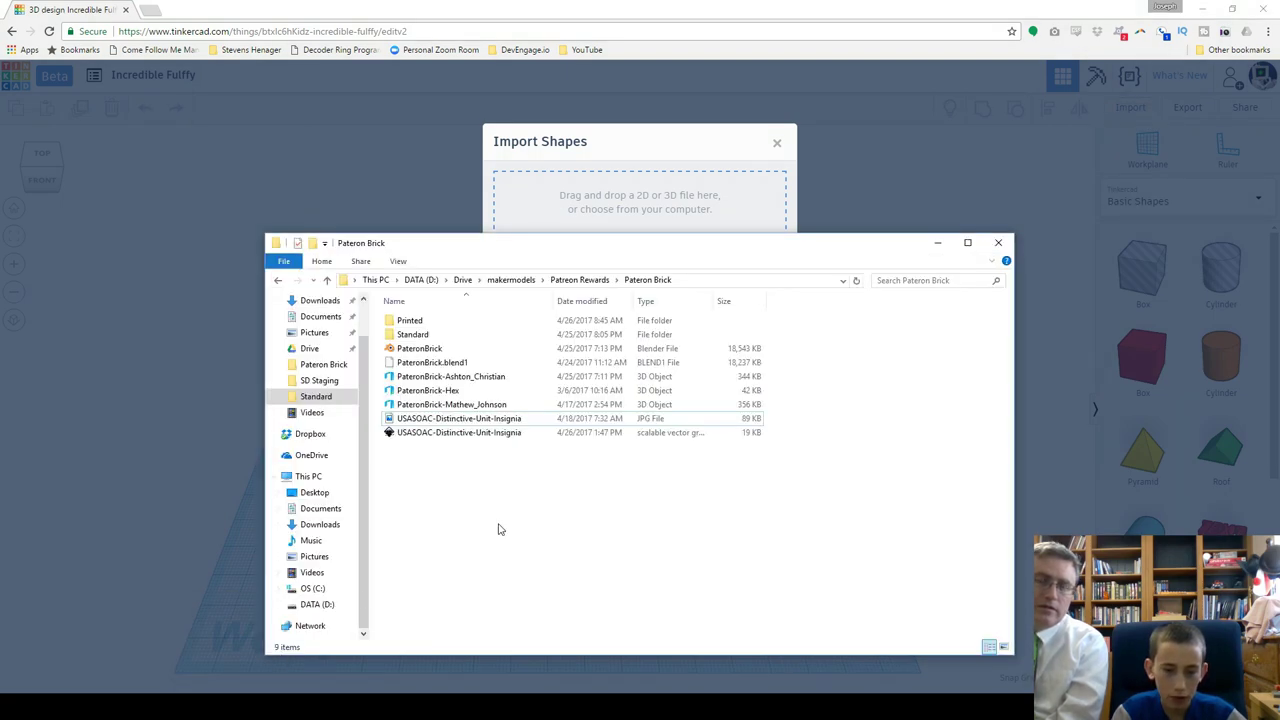
left_click(476, 423)
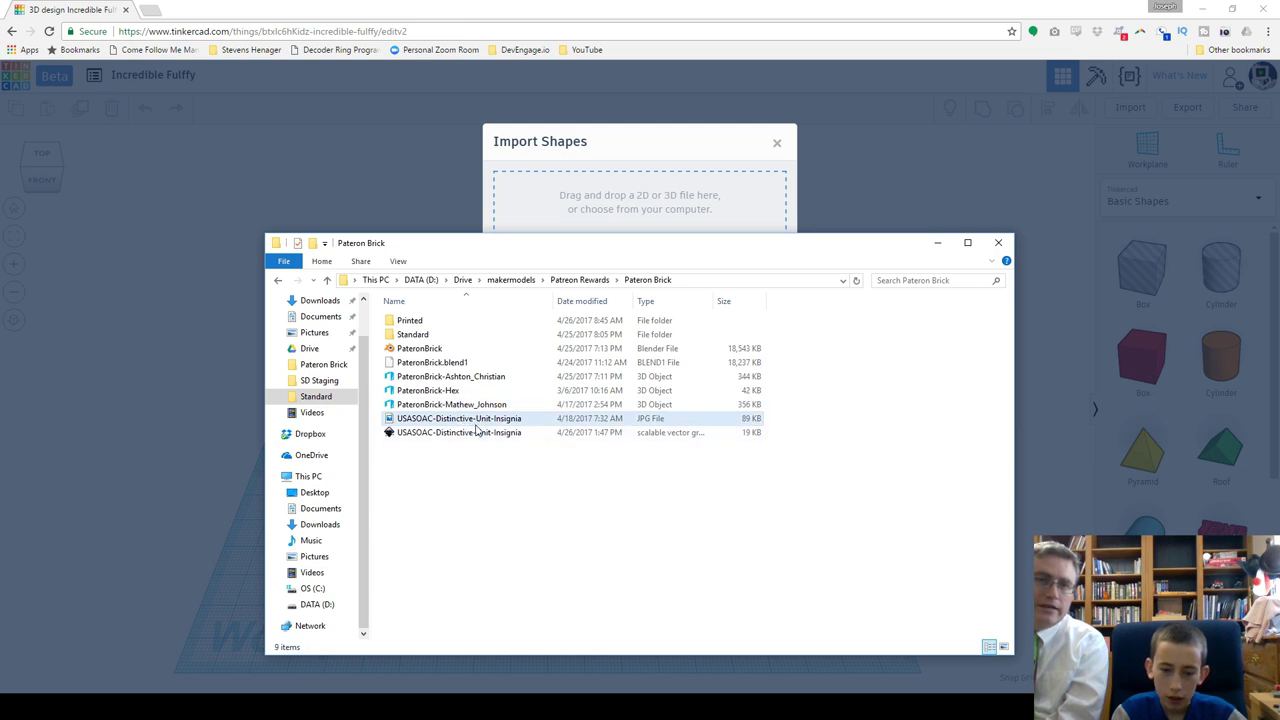
left_click_drag(479, 427, 594, 220)
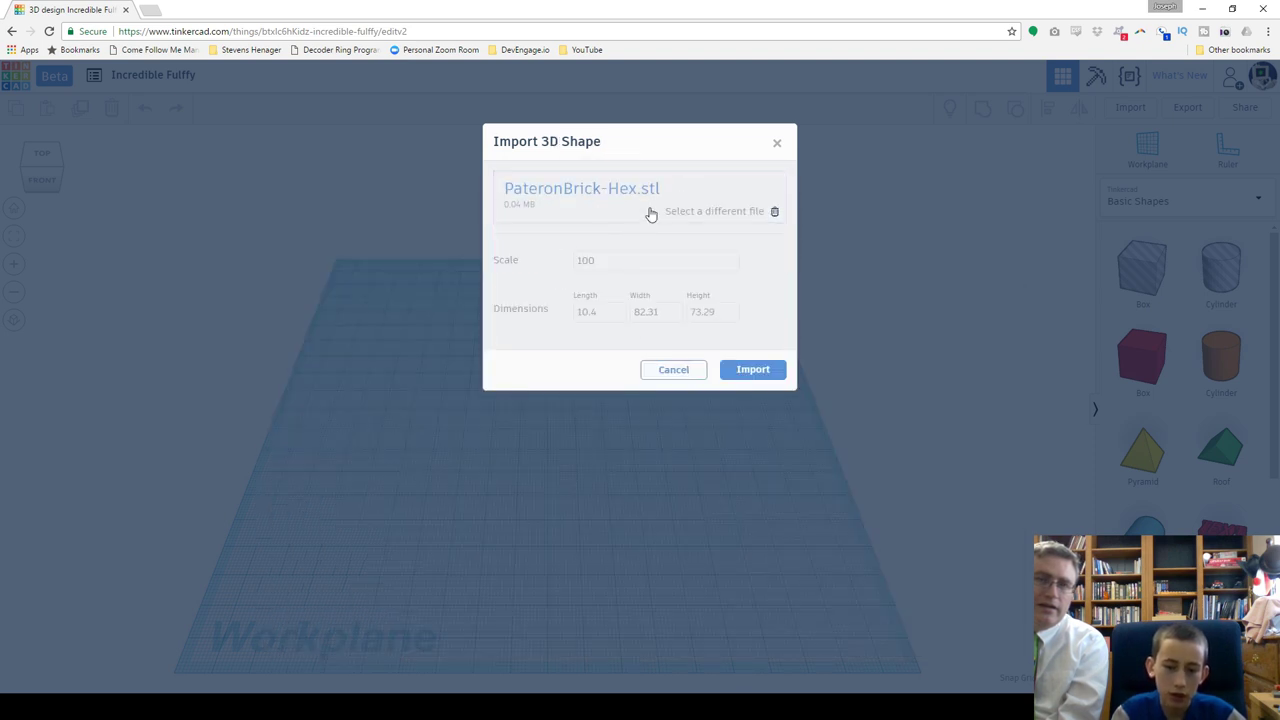
left_click(752, 372)
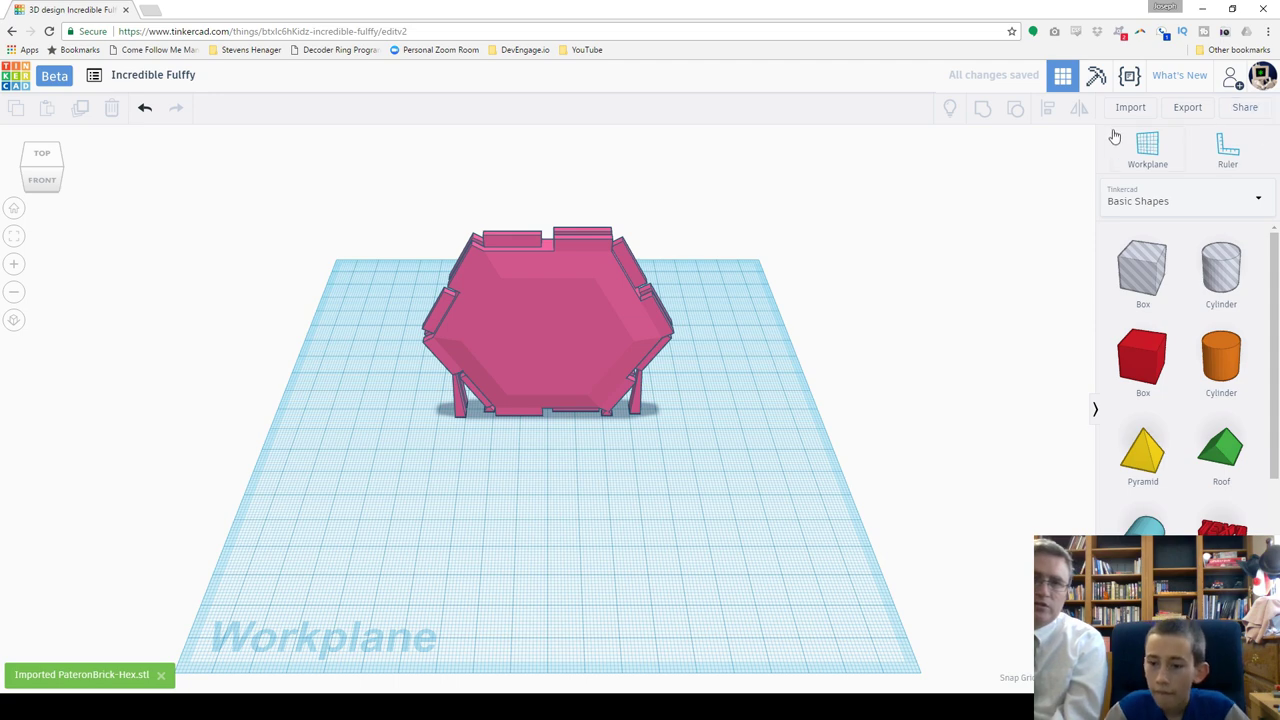
Step: Import USASOAC-Distinctive-Unit-Insignia.svg from the Pateron Brick folder and fit the whole design in view
left_click(1148, 108)
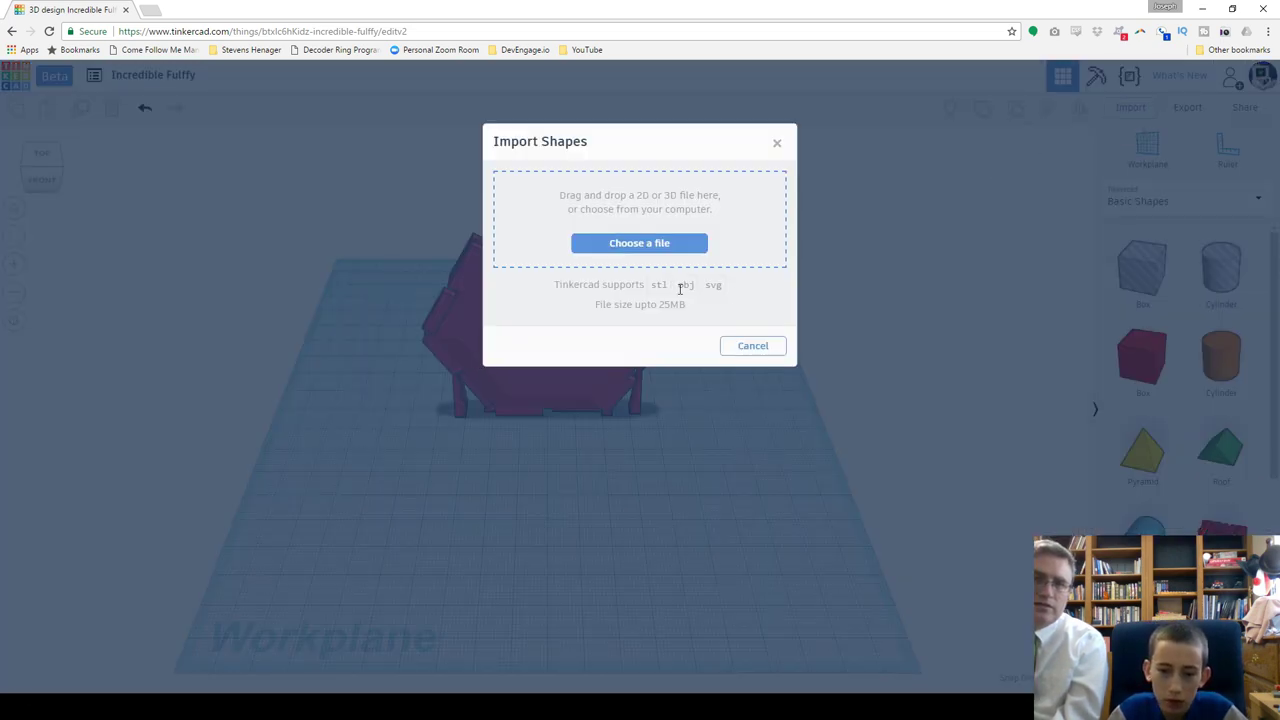
mouse_move(488, 630)
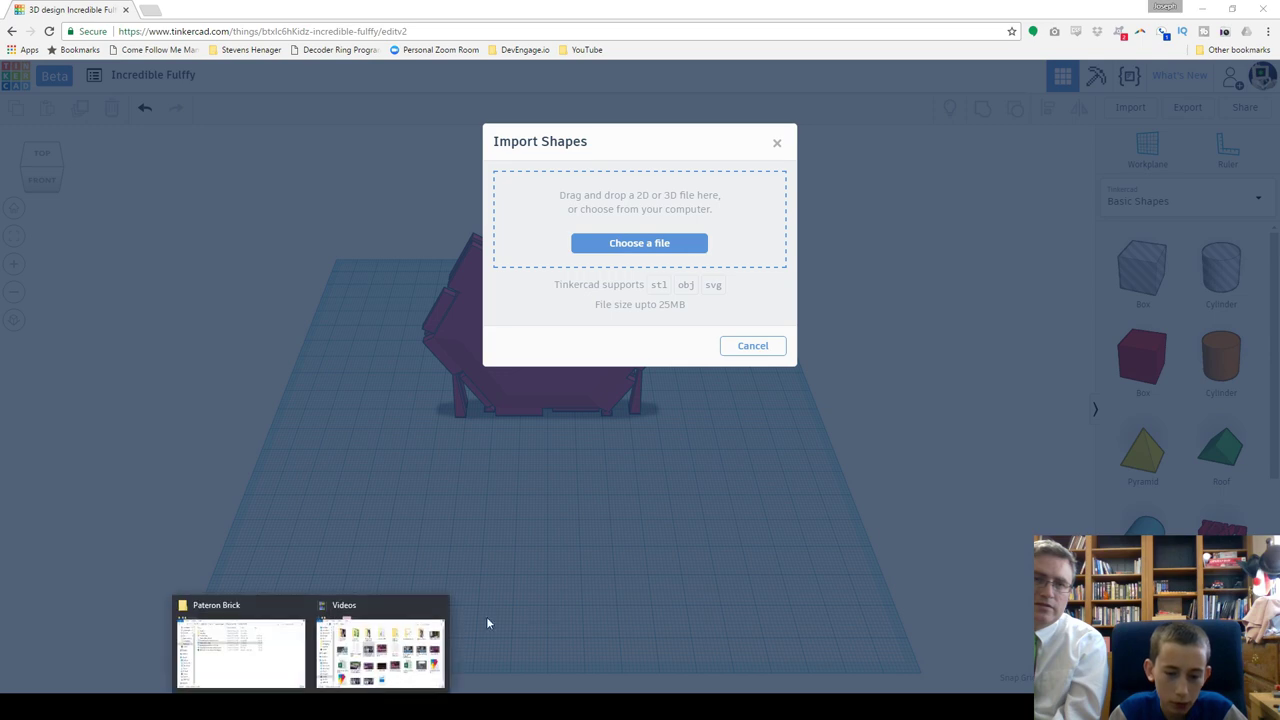
left_click(279, 675)
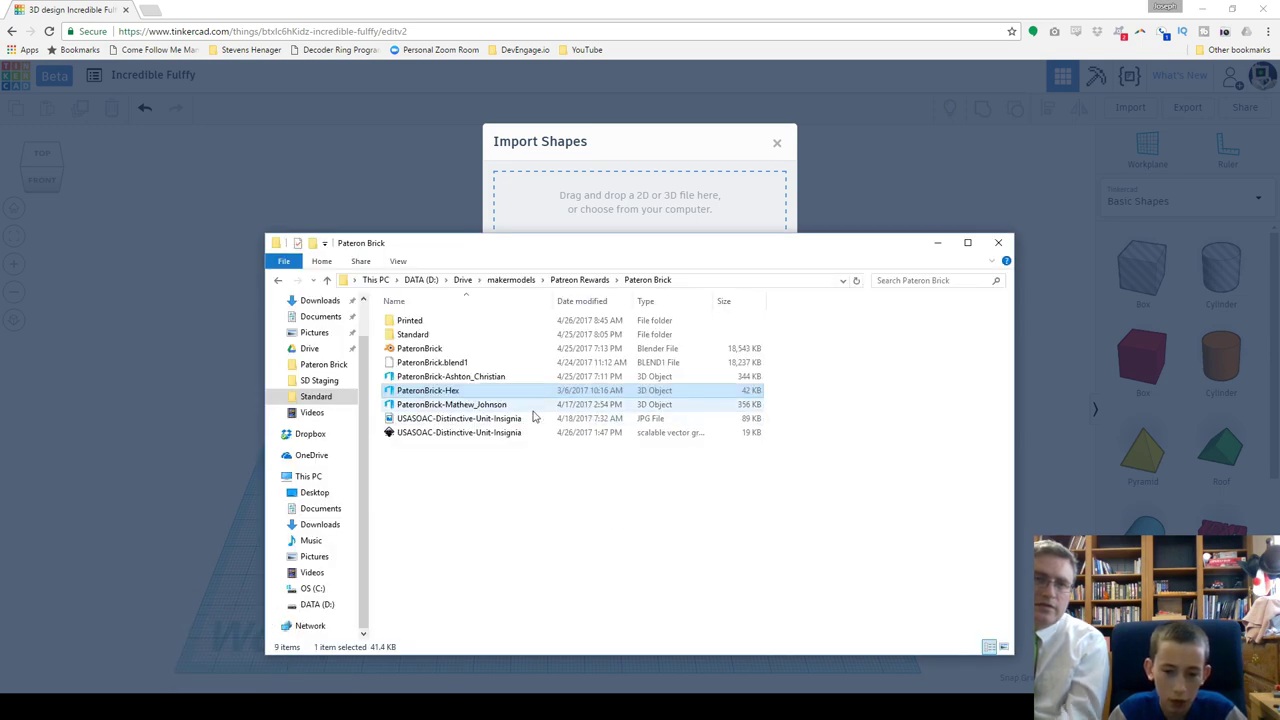
left_click_drag(500, 432, 645, 218)
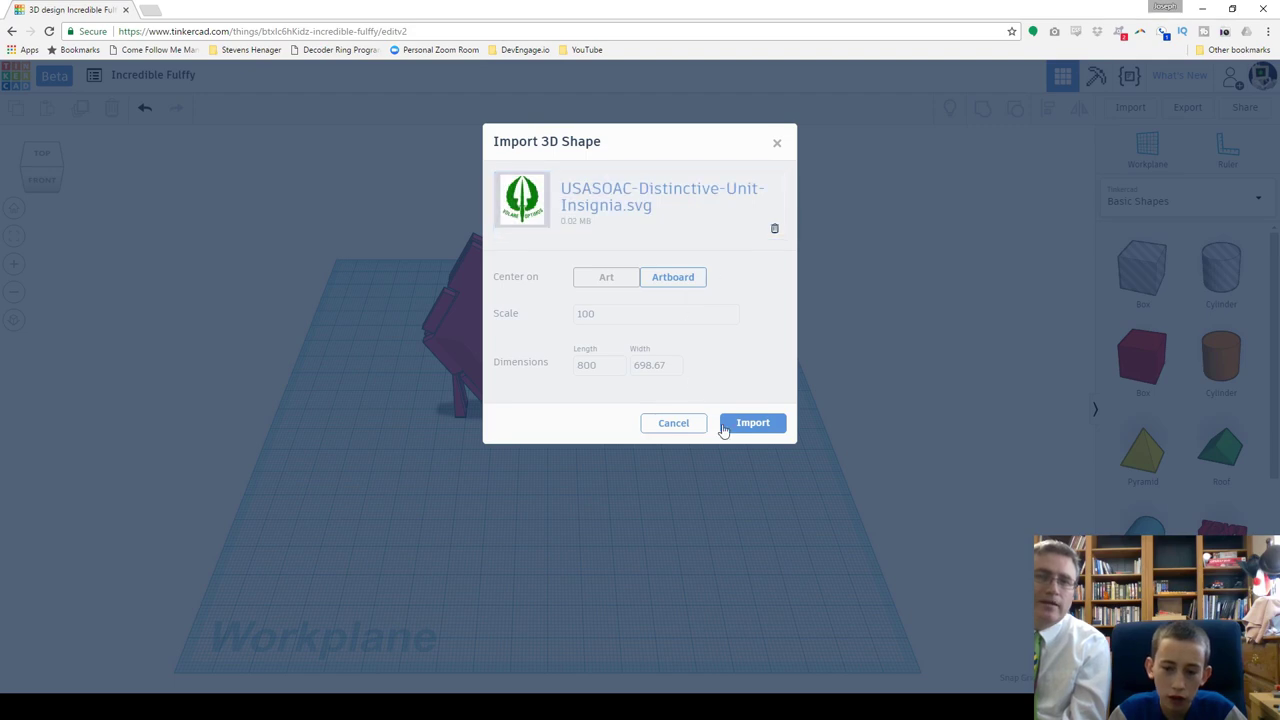
left_click(752, 423)
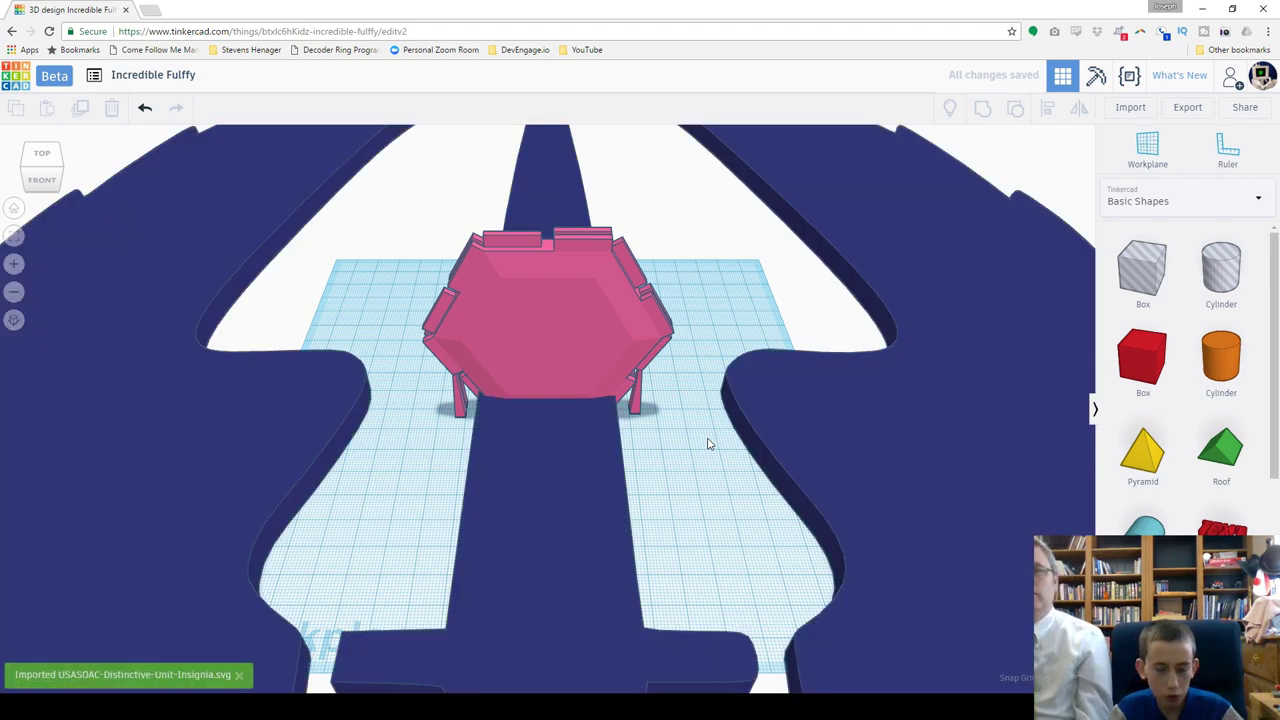
key("f")
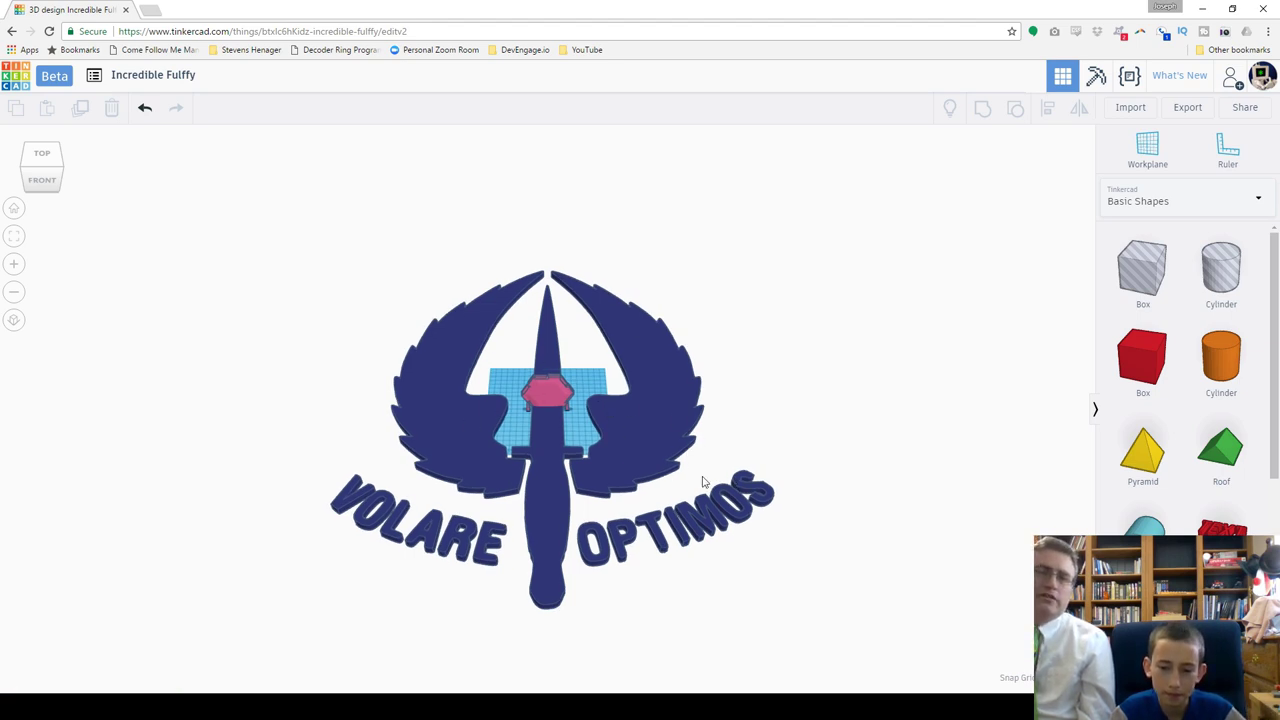
Step: Scale the insignia uniformly to 42.00 × 49.17 and zoom in beside the hex tile
left_click(621, 453)
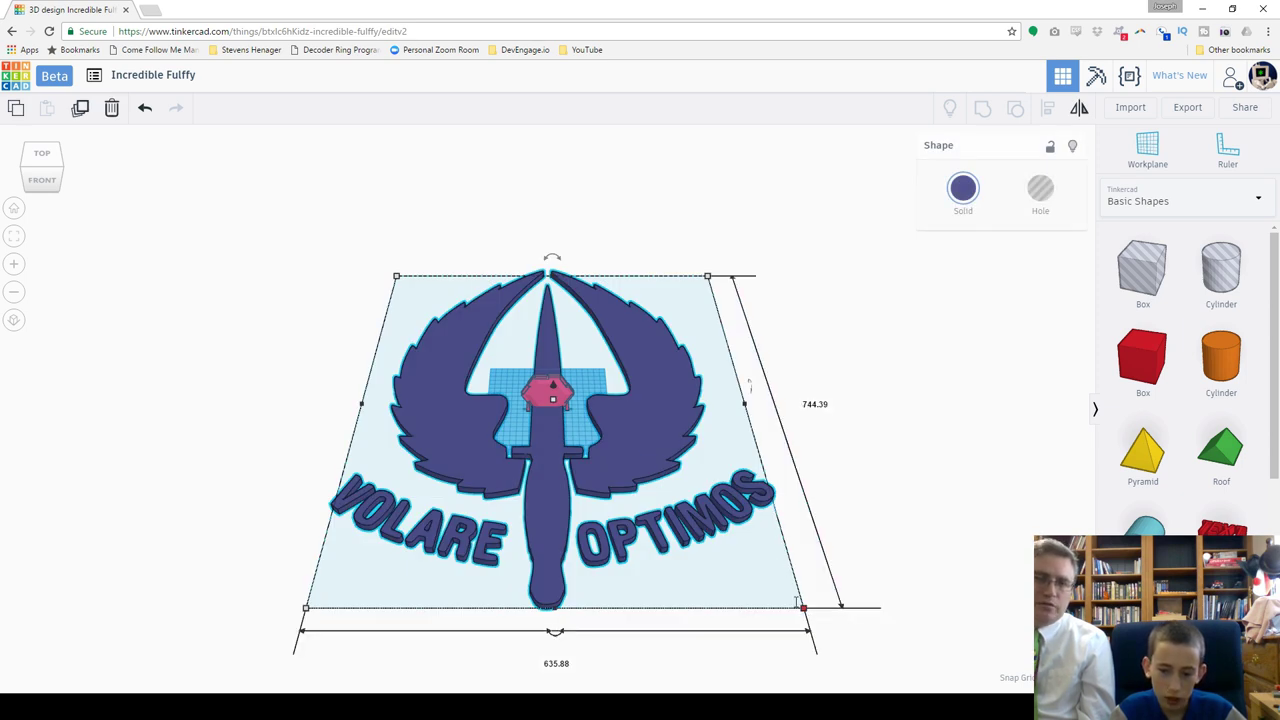
left_click_drag(803, 609, 531, 438, "shift")
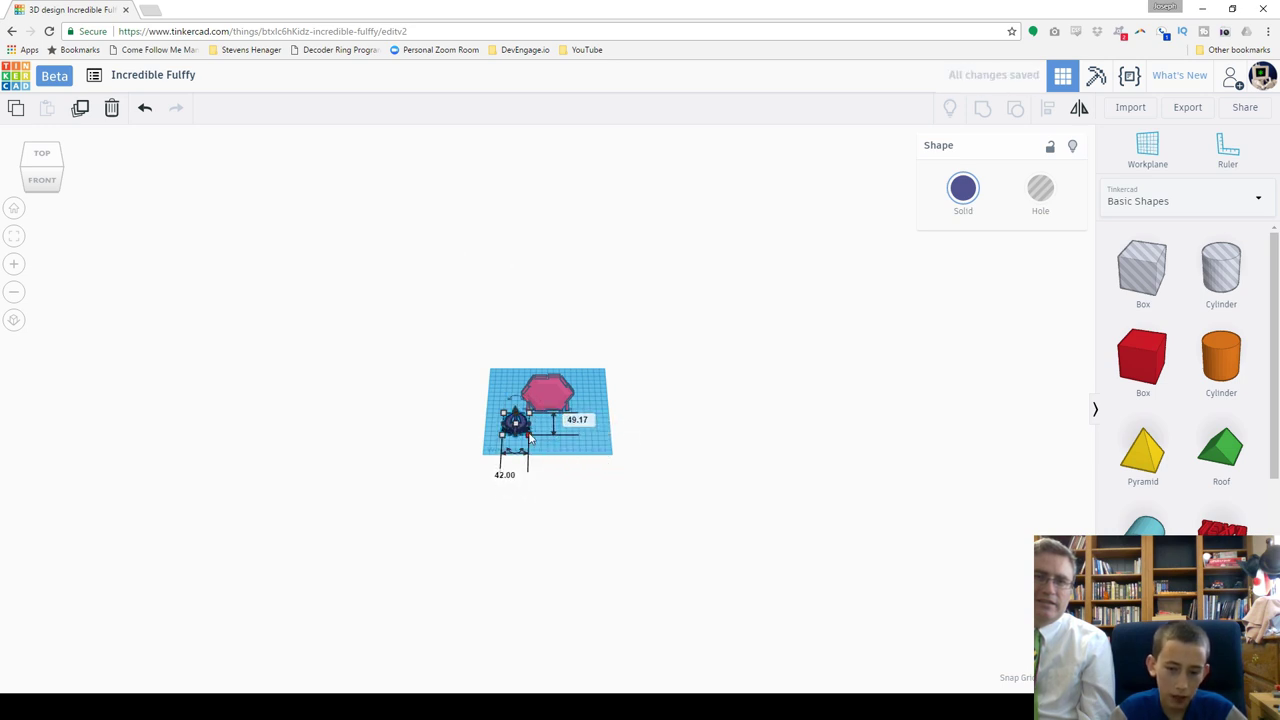
scroll(530, 438, "up", 3)
scroll(530, 437, "up", 3)
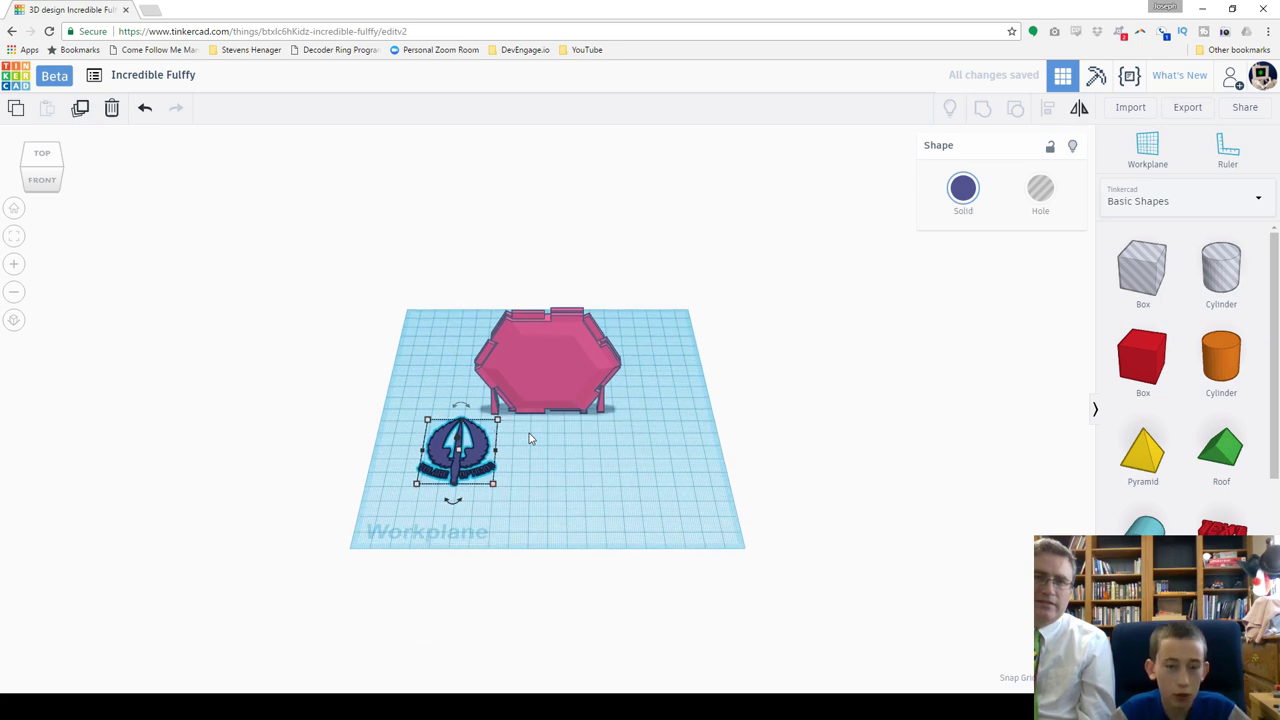
scroll(529, 433, "up", 3)
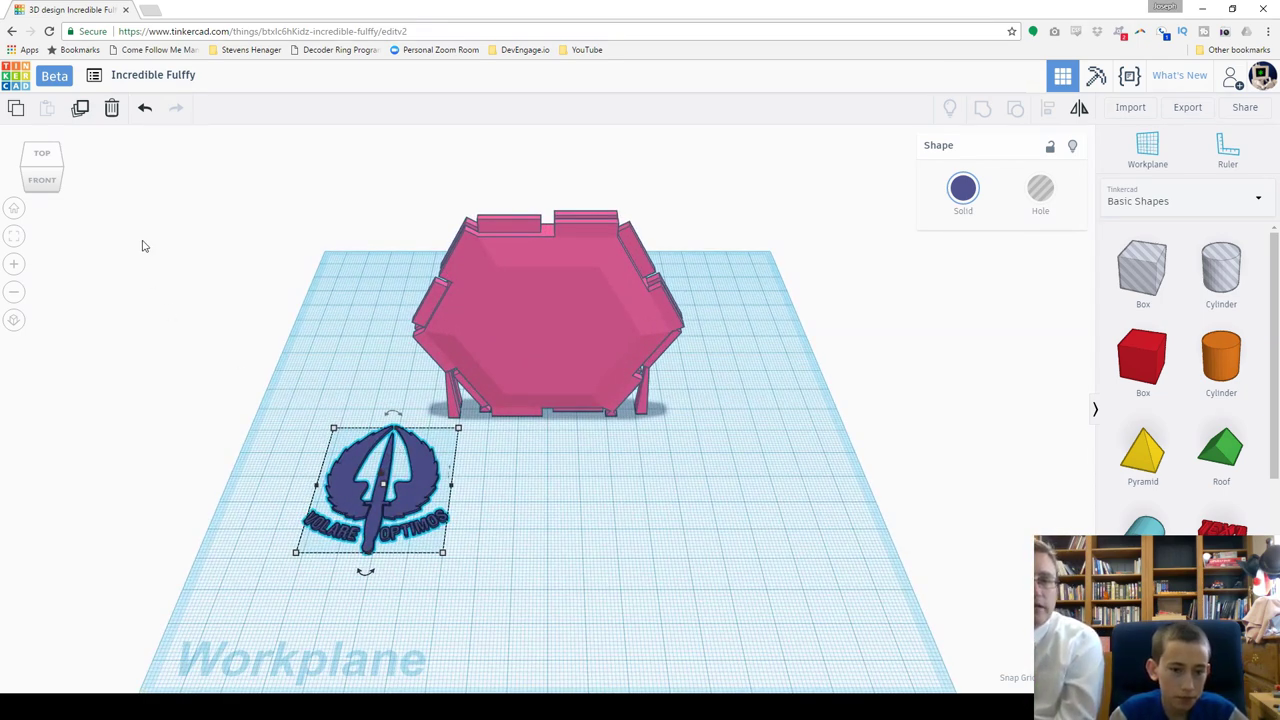
left_click(62, 177)
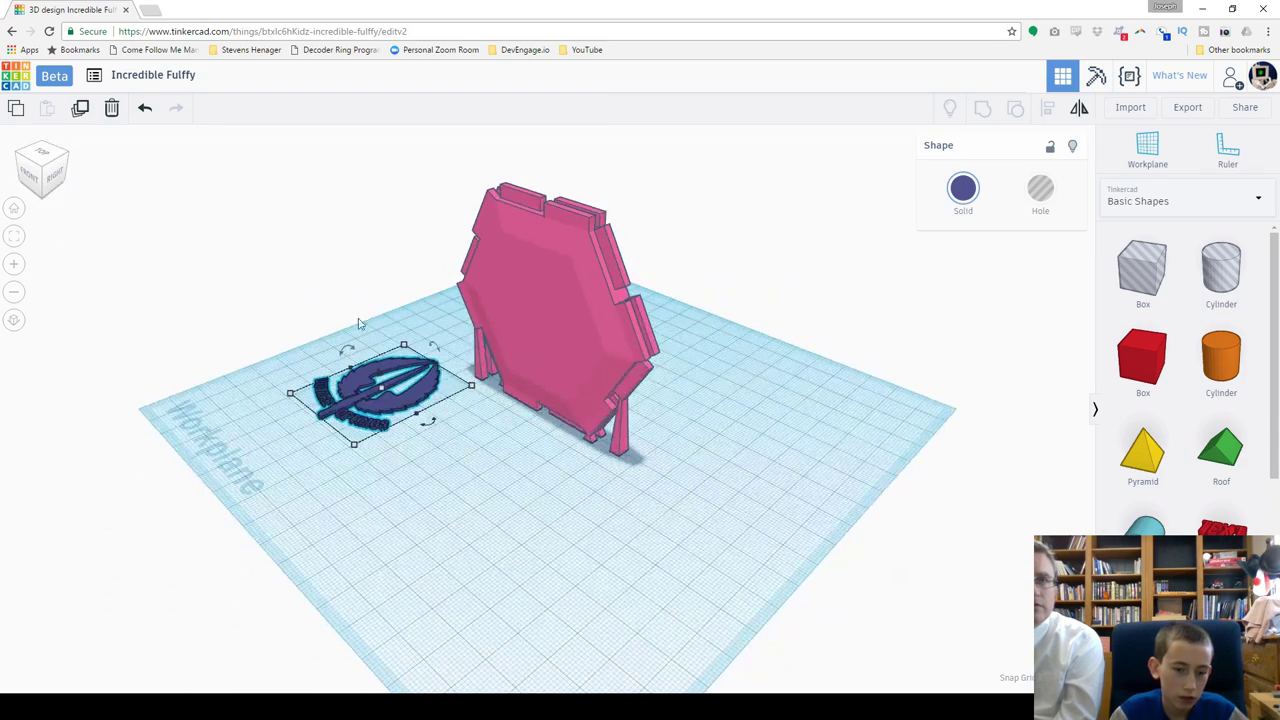
Step: Rotate the insignia 90° upright, lift it off the workplane, and place it left of the tile
left_click_drag(345, 349, 298, 388)
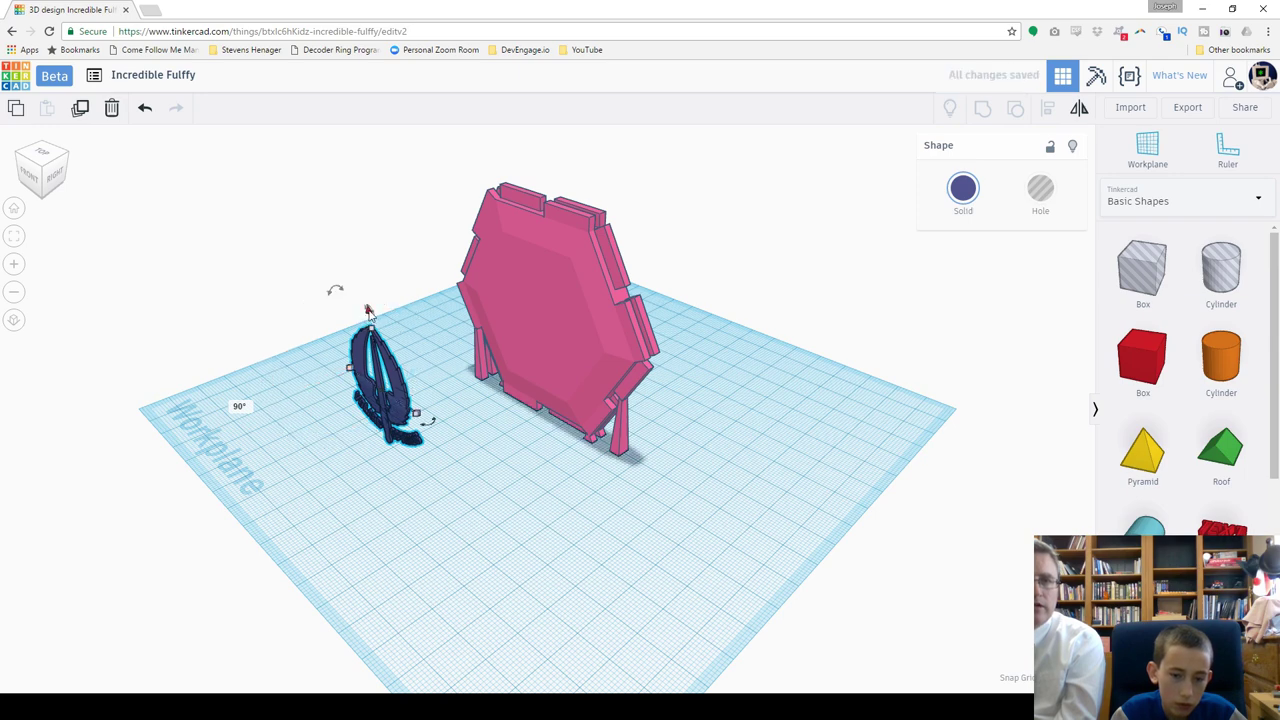
left_click_drag(368, 311, 363, 212)
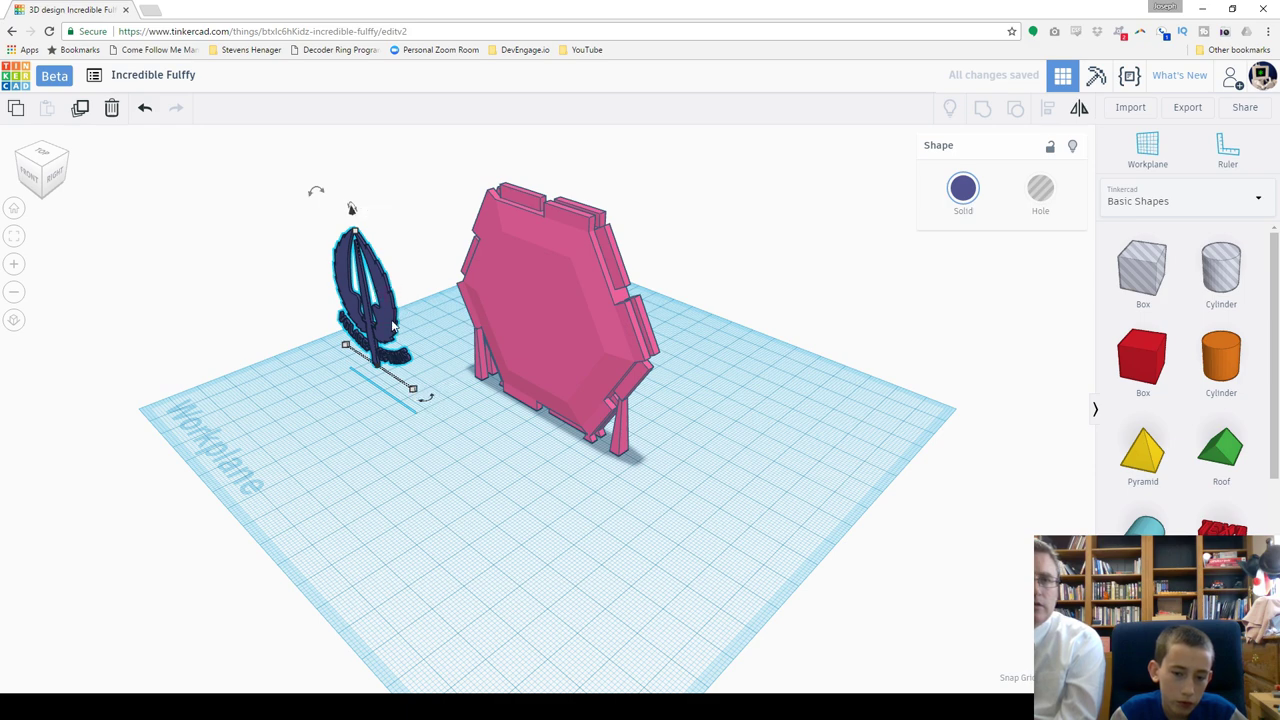
left_click_drag(370, 300, 534, 320)
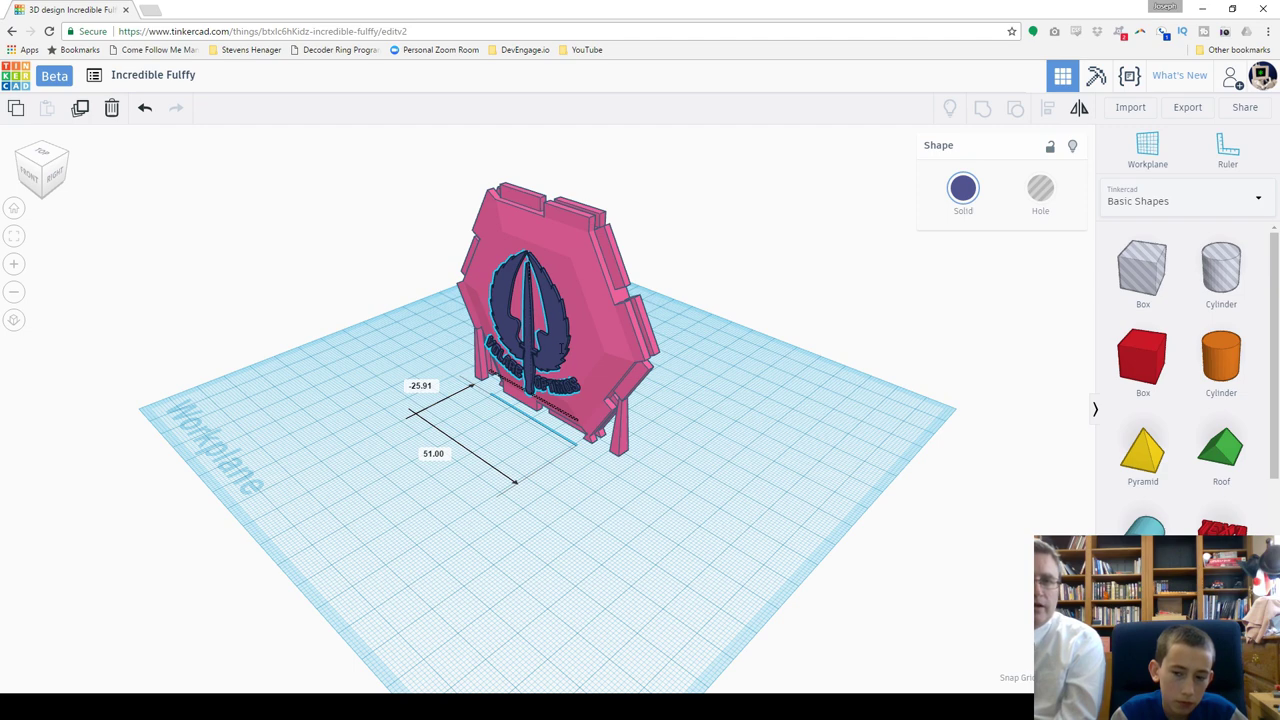
left_click_drag(534, 320, 432, 400)
left_click(1147, 150)
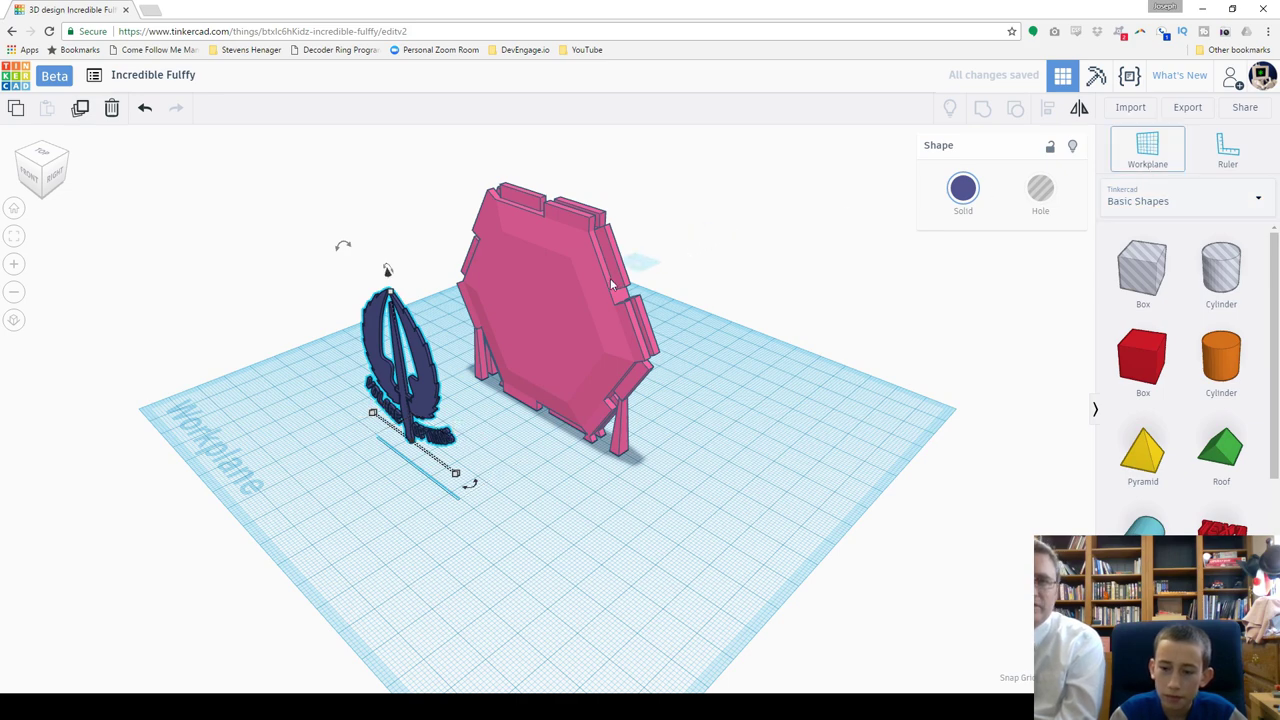
Step: Set a workplane on the hex tile's face and bring the insignia onto it
left_click(525, 328)
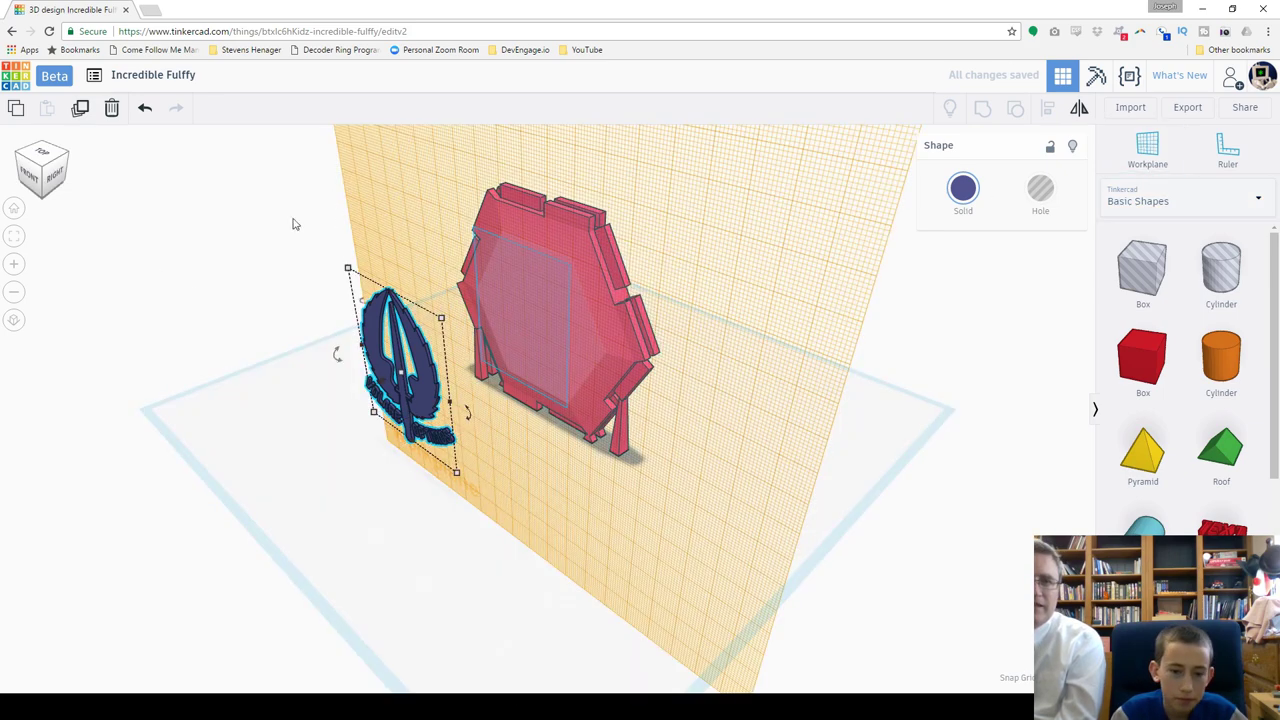
left_click_drag(418, 358, 517, 323)
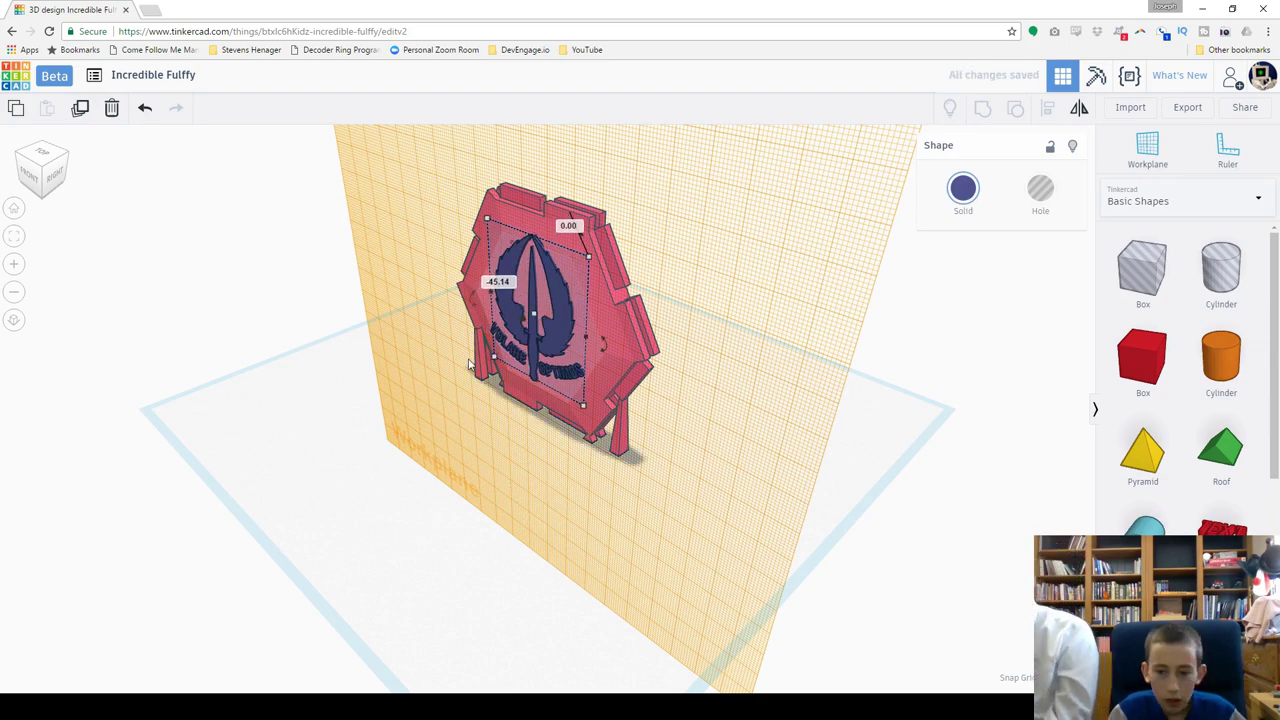
right_click_drag(470, 365, 349, 266)
scroll(349, 266, "up", 3)
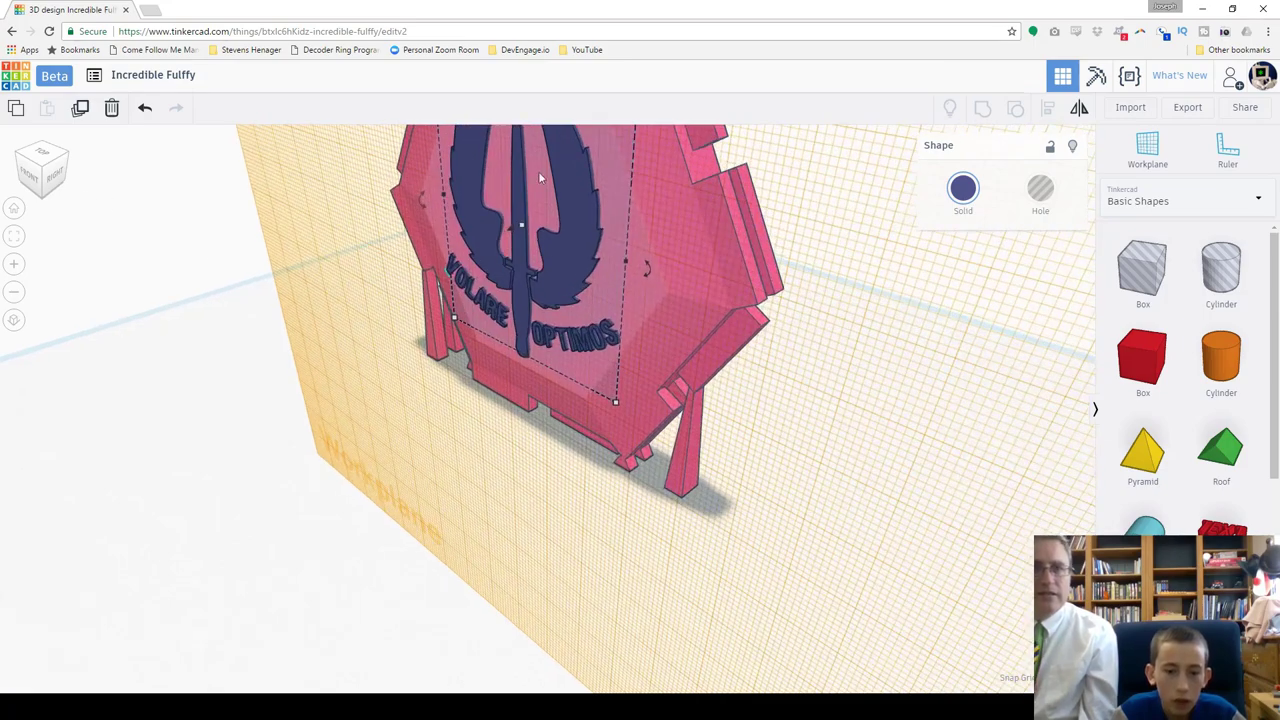
mouse_move(522, 228)
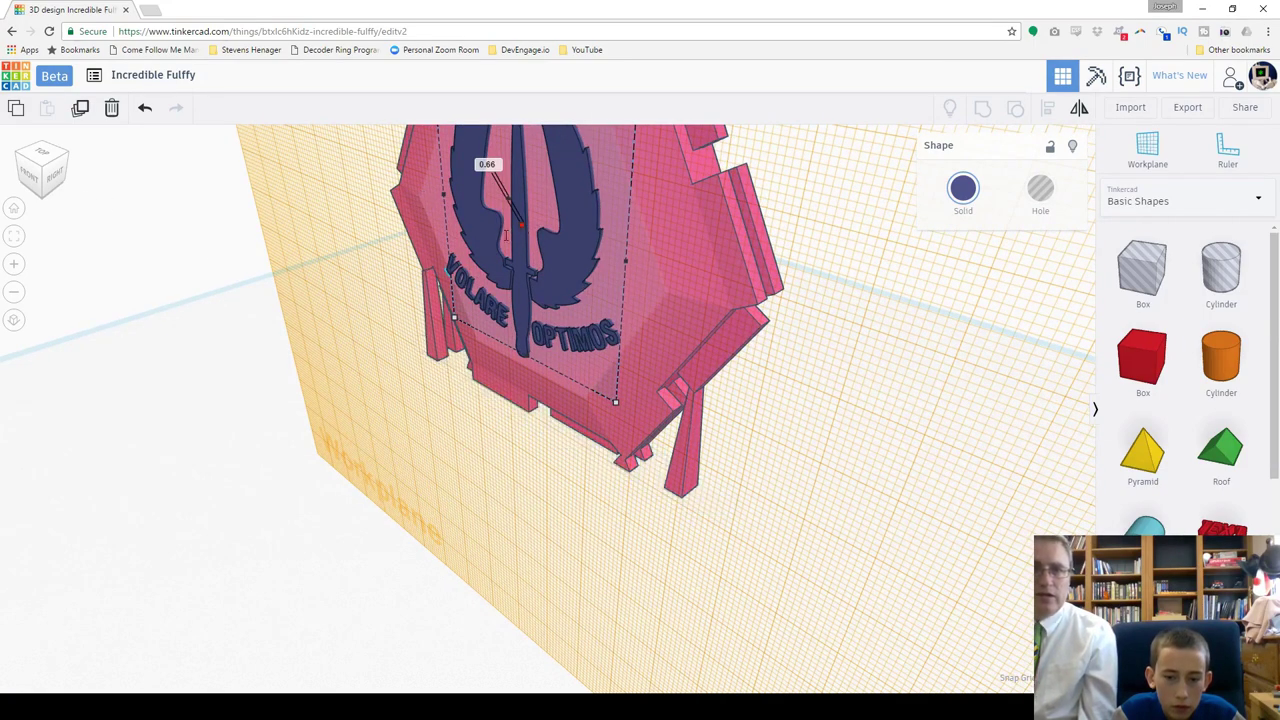
Step: Give the insignia height 4.00, make it a hole, and sink it -2.00 mm into the face
left_click_drag(506, 236, 500, 233)
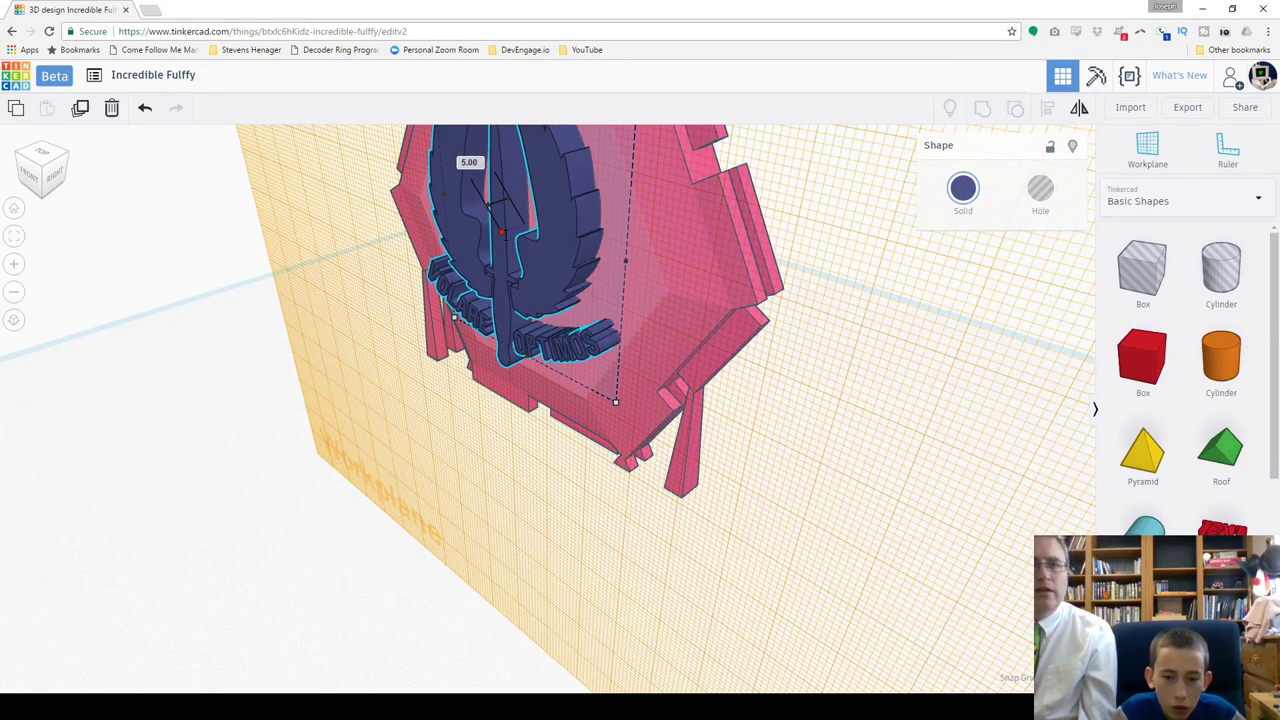
left_click_drag(500, 232, 506, 230)
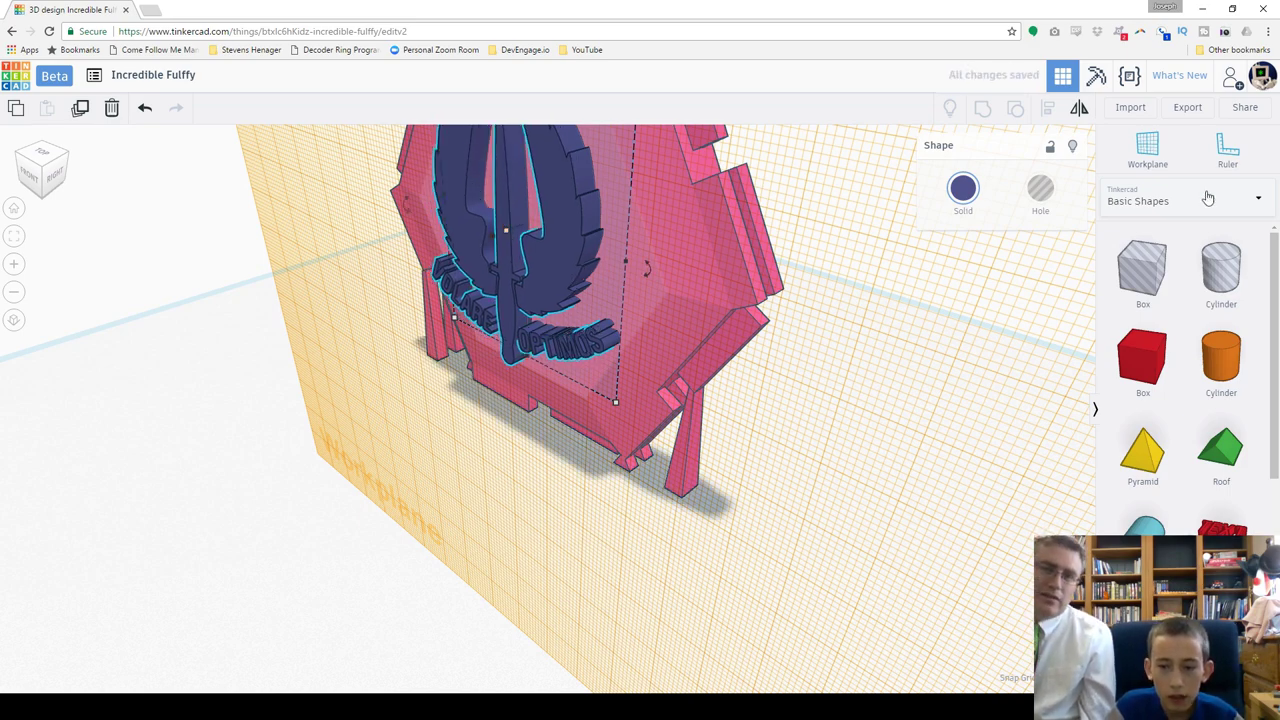
left_click(1041, 205)
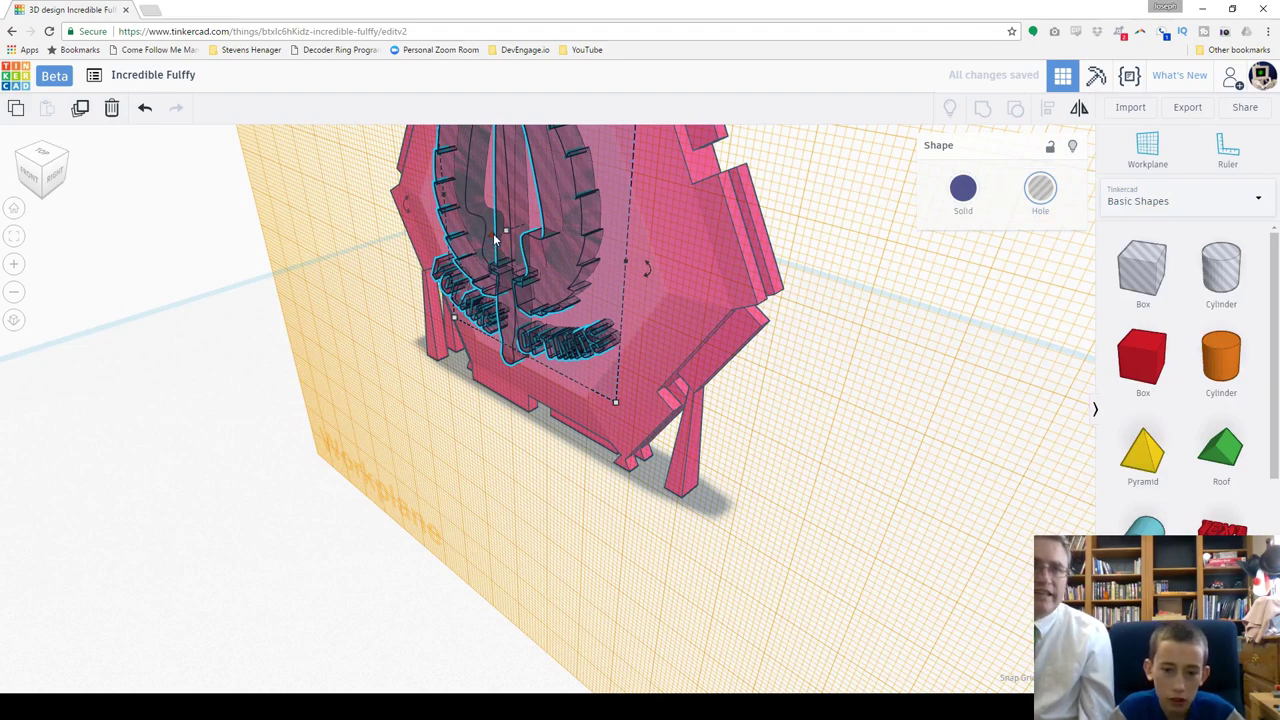
mouse_move(494, 238)
left_mouse_down()
mouse_move(512, 230)
mouse_move(502, 234)
left_mouse_up()
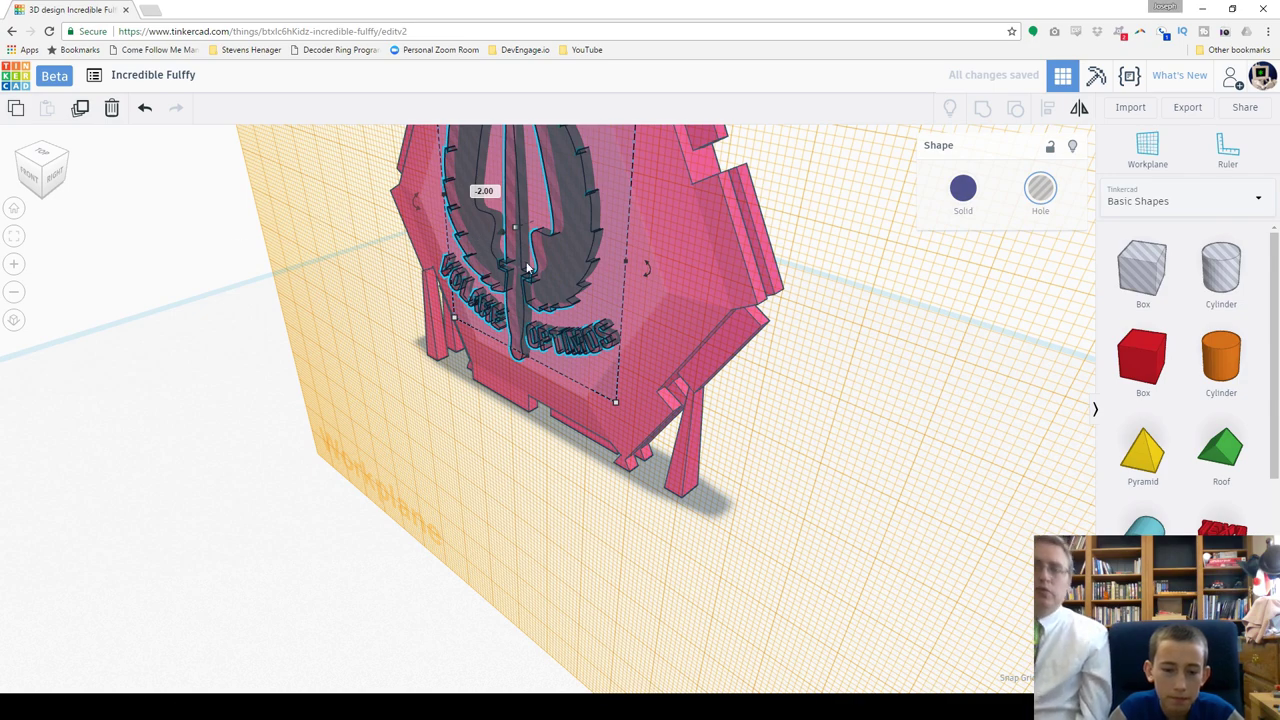
Step: From the front view, shrink the insignia hole to 26.62 × 31.17 and add a text shape above it
left_click_drag(40, 166, 73, 162)
left_click(33, 176)
scroll(497, 231, "down", 2)
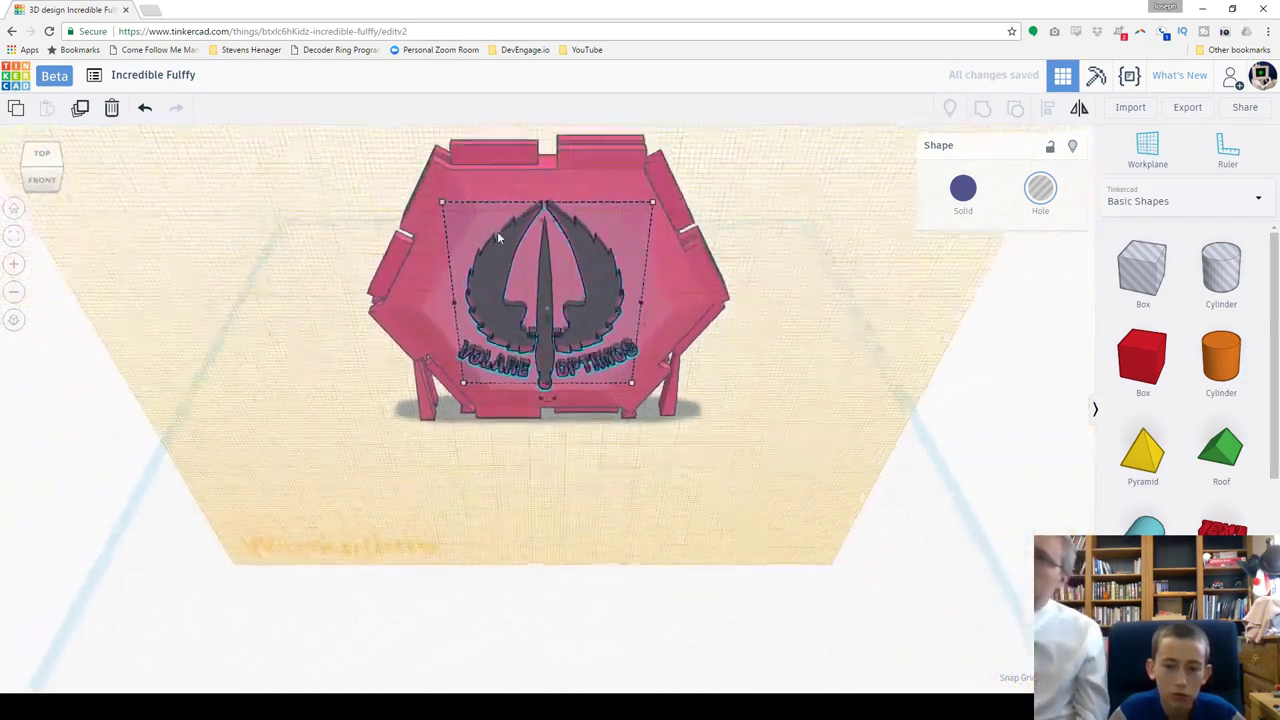
scroll(542, 238, "up", 1)
mouse_move(637, 231)
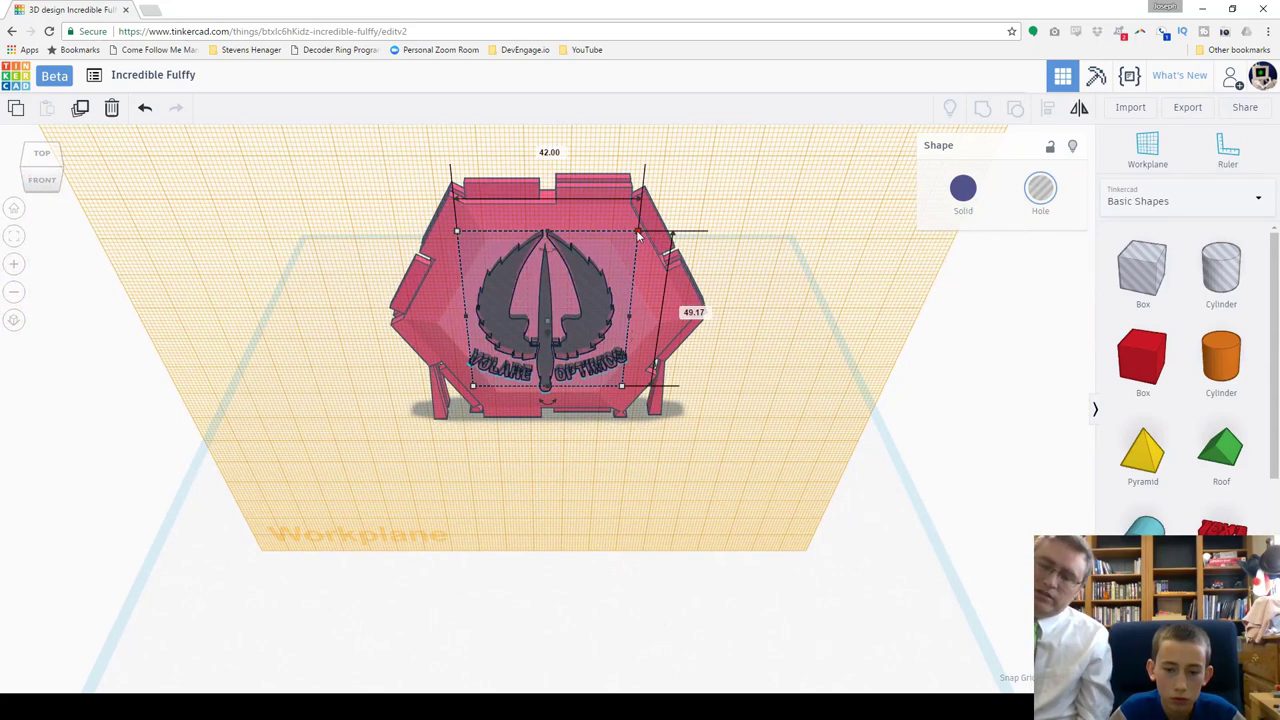
left_click_drag(637, 231, 572, 330, "shift")
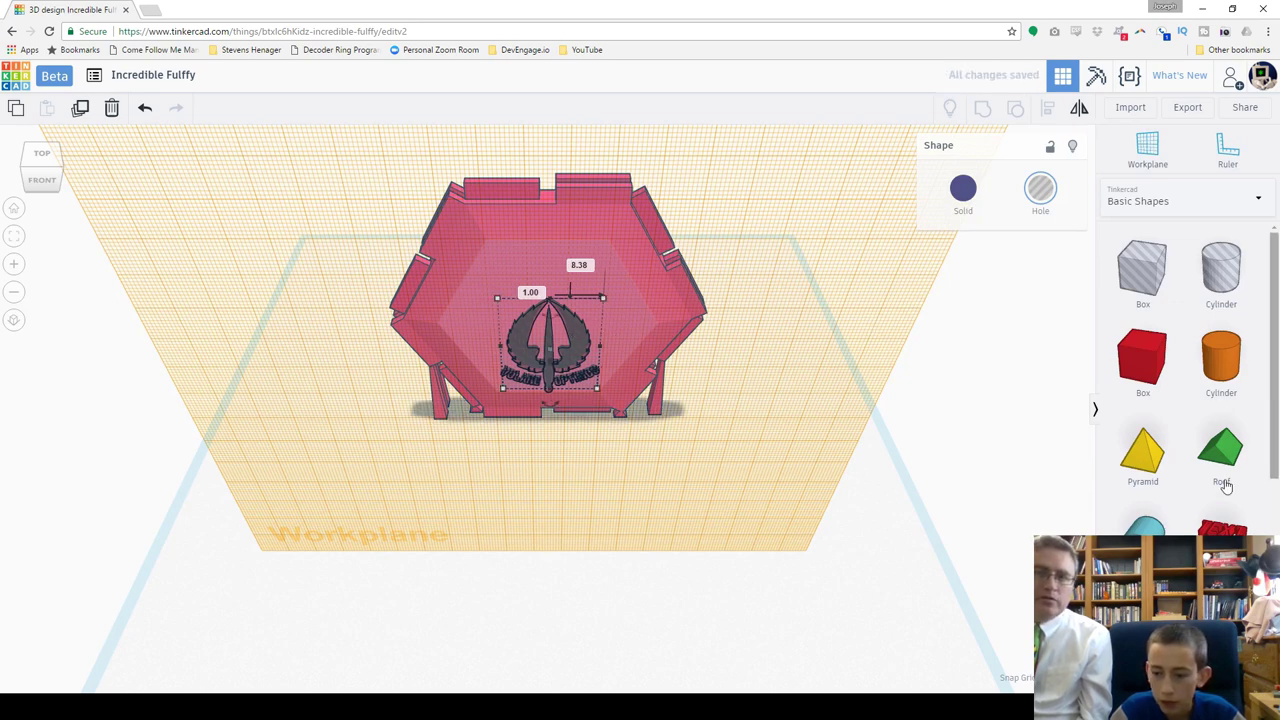
left_click_drag(1030, 514, 582, 244)
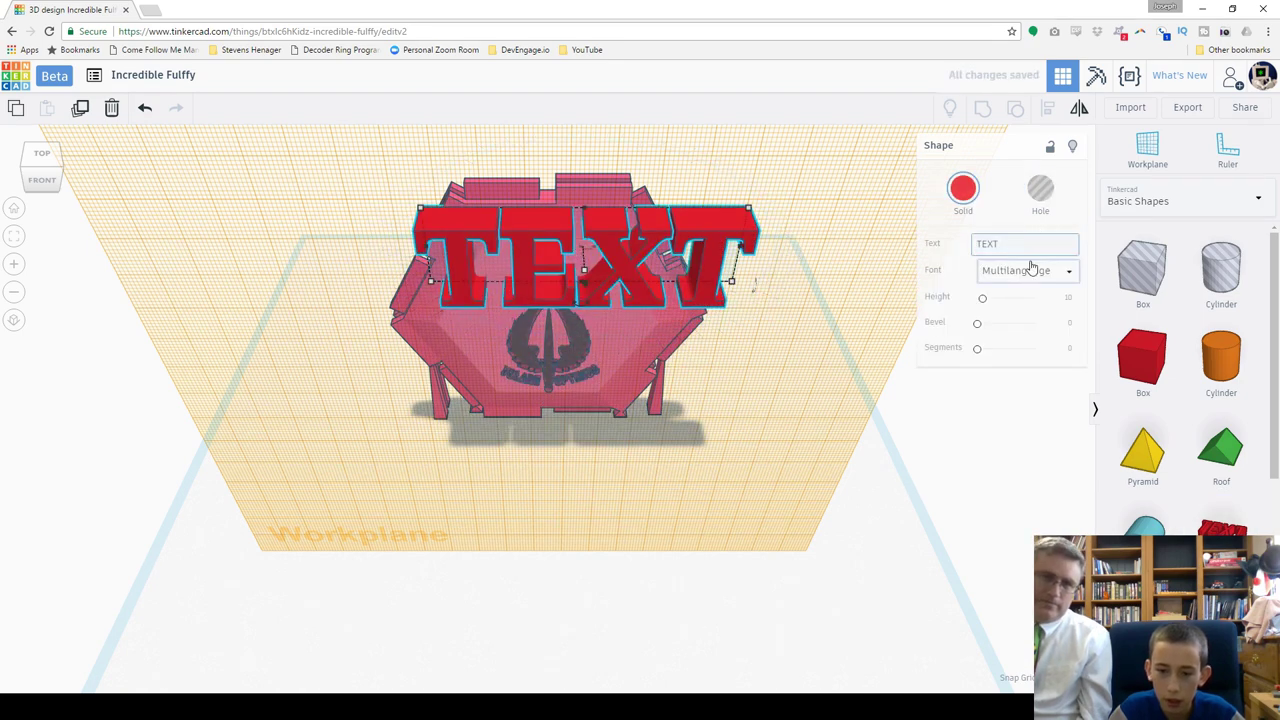
Step: Shrink the new text shape and enter the supporter's full name, fixing the surname typo
left_click_drag(748, 208, 572, 248, "shift")
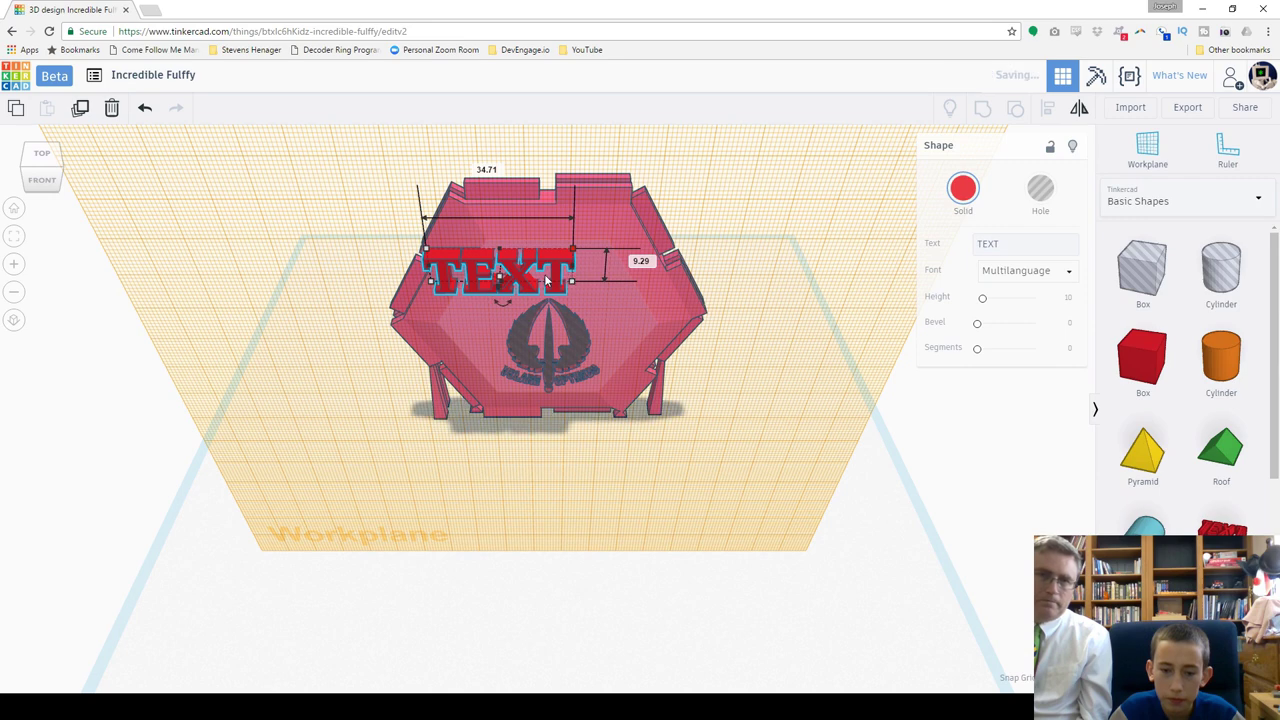
left_click(1023, 246)
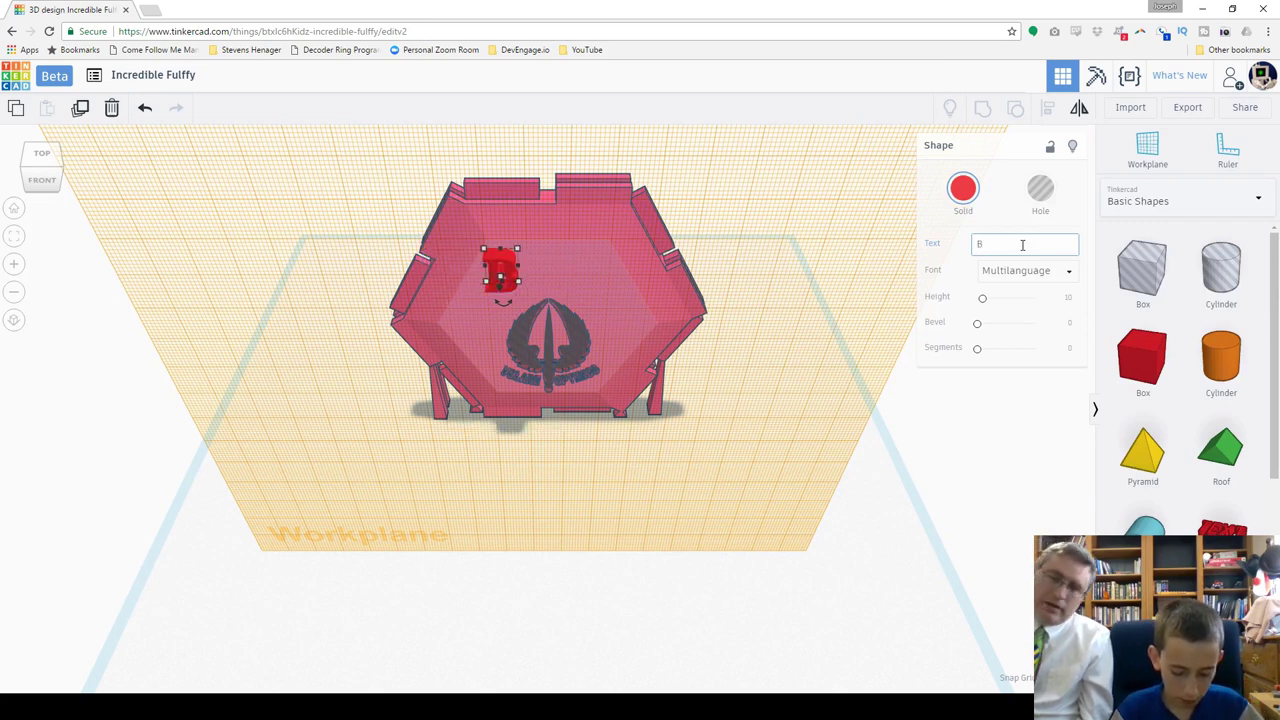
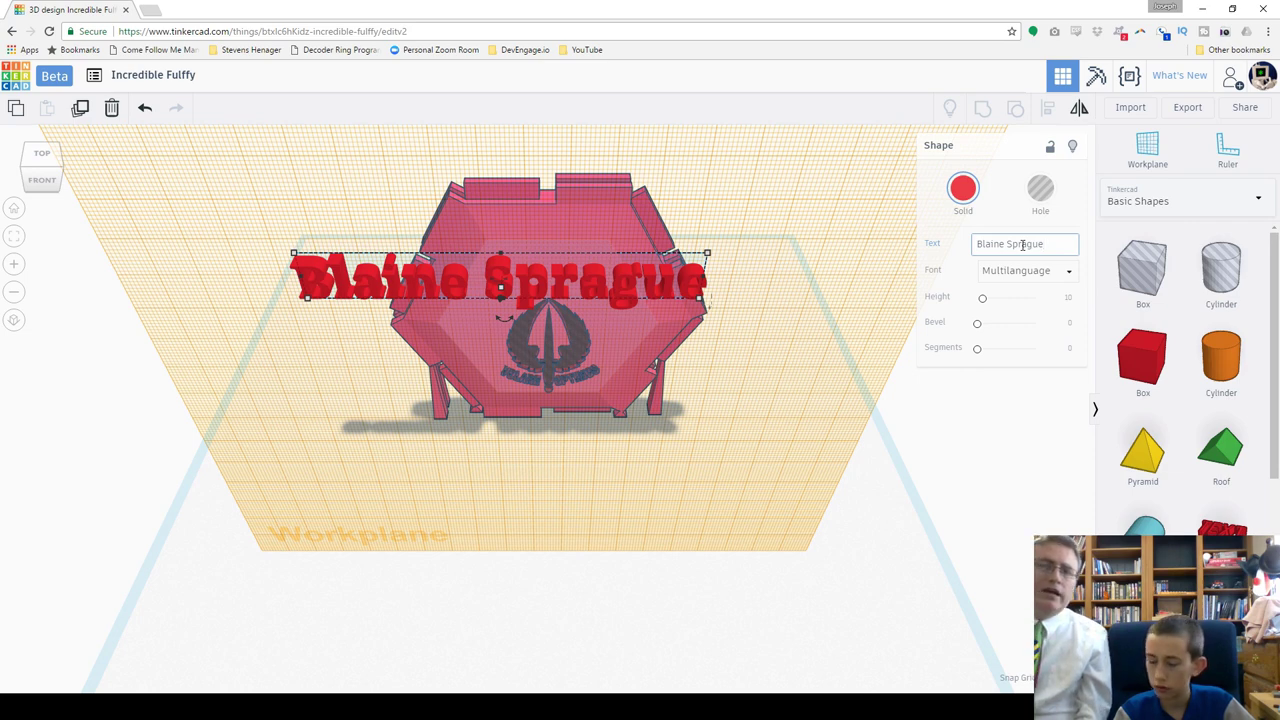
key("Return")
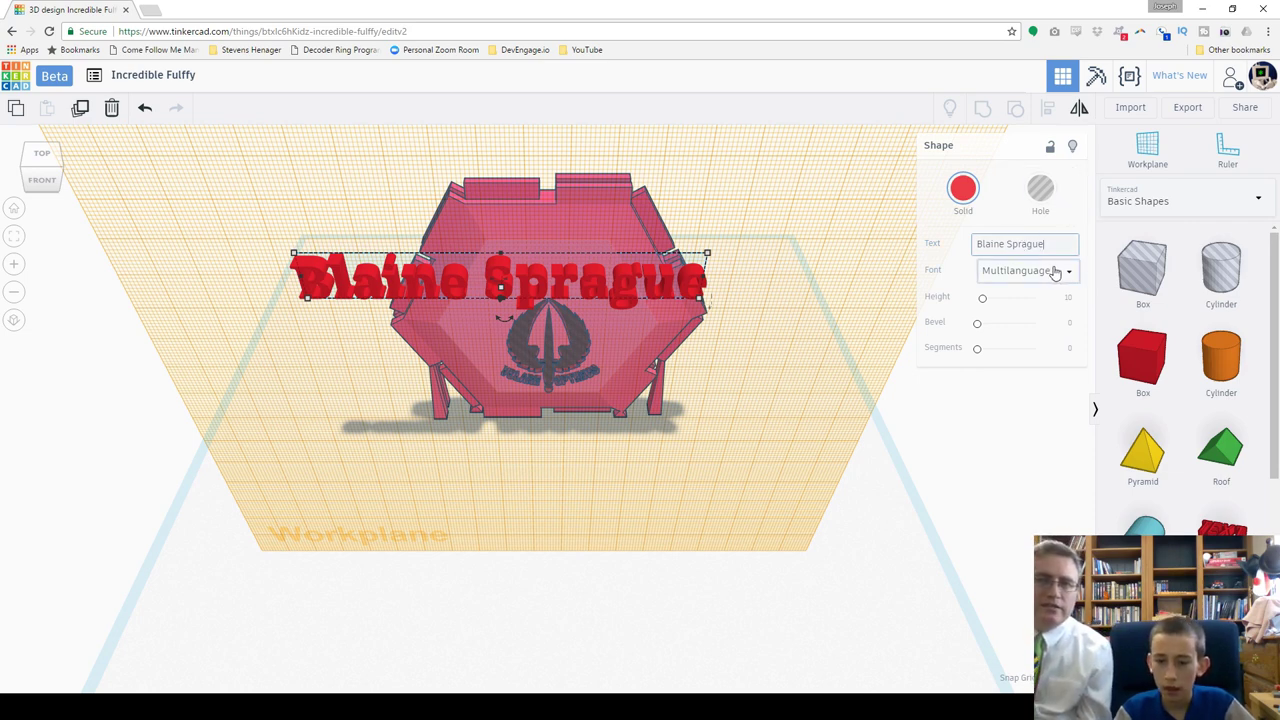
Step: Switch the name text to the Sans font and shift it right, scaling it down slightly
left_click(1065, 280)
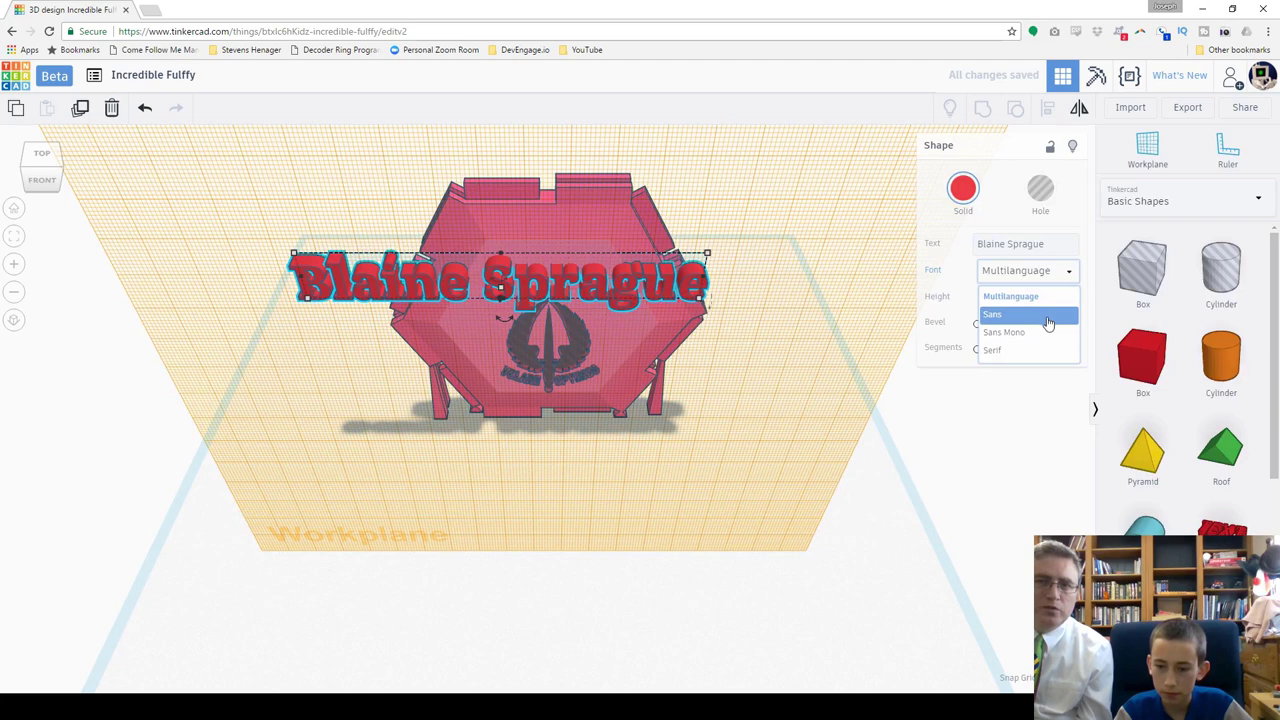
left_click(1027, 316)
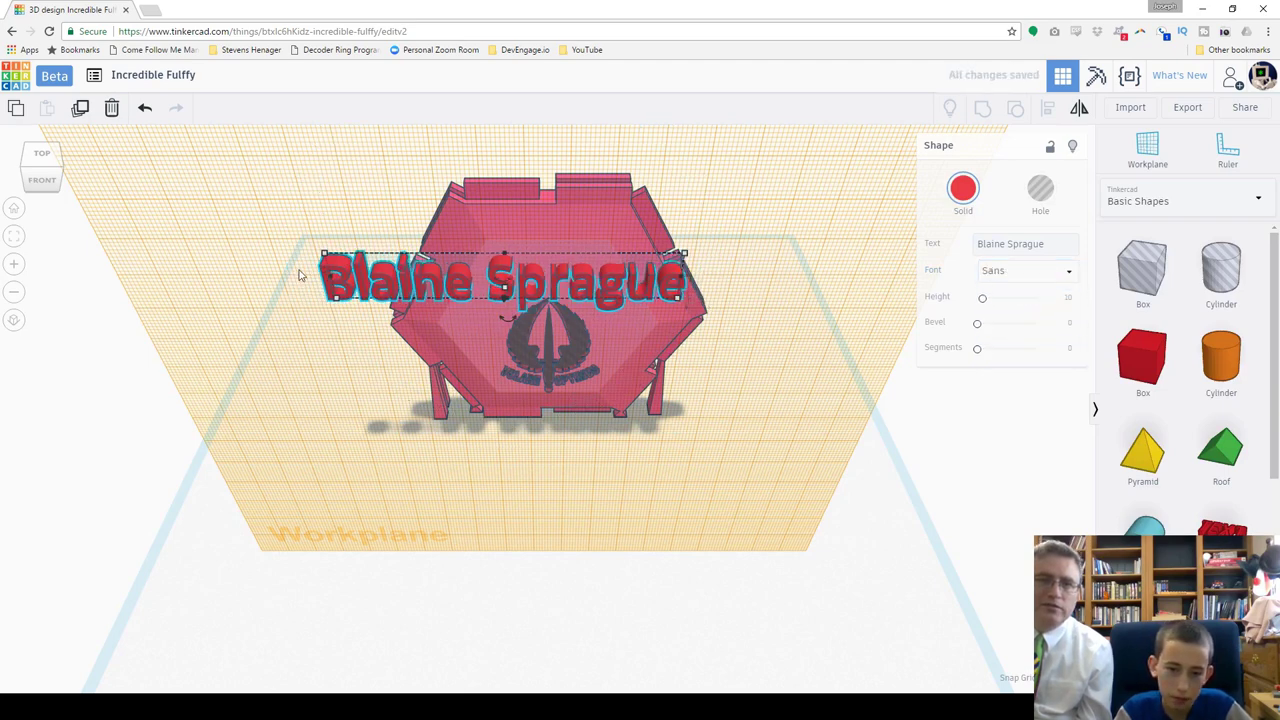
left_click_drag(329, 268, 369, 268)
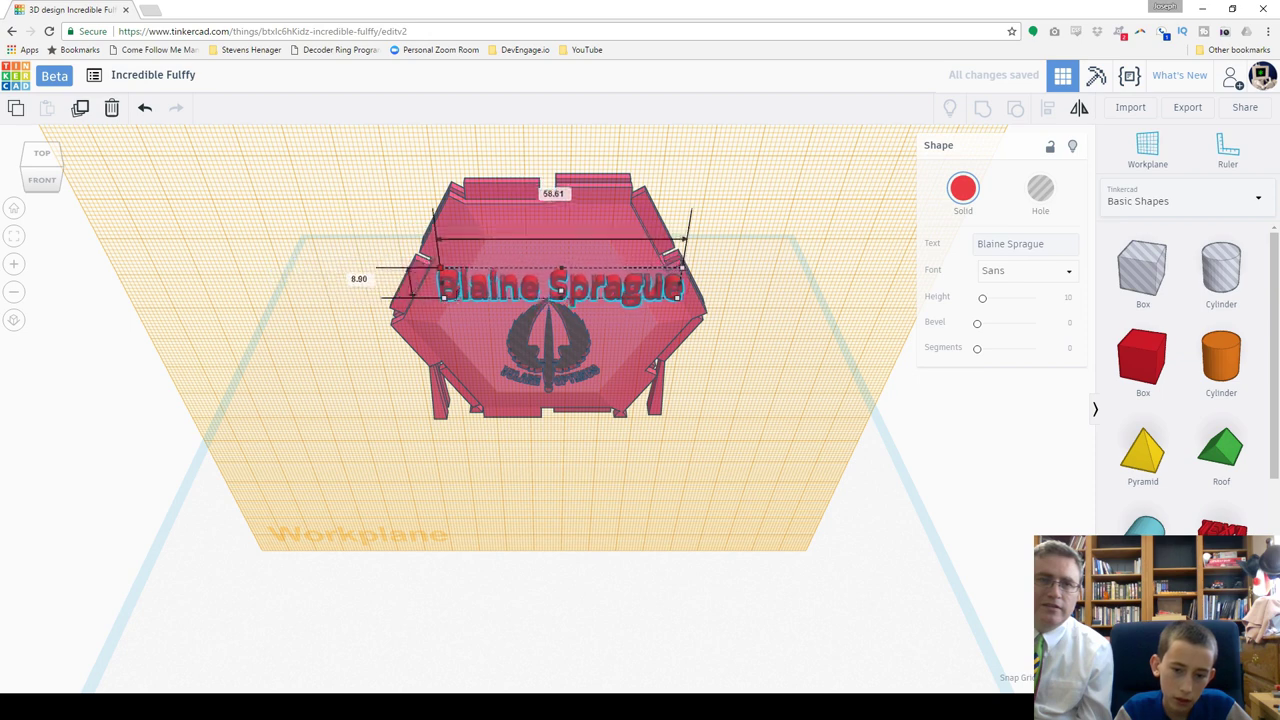
left_click_drag(442, 299, 468, 297, "shift")
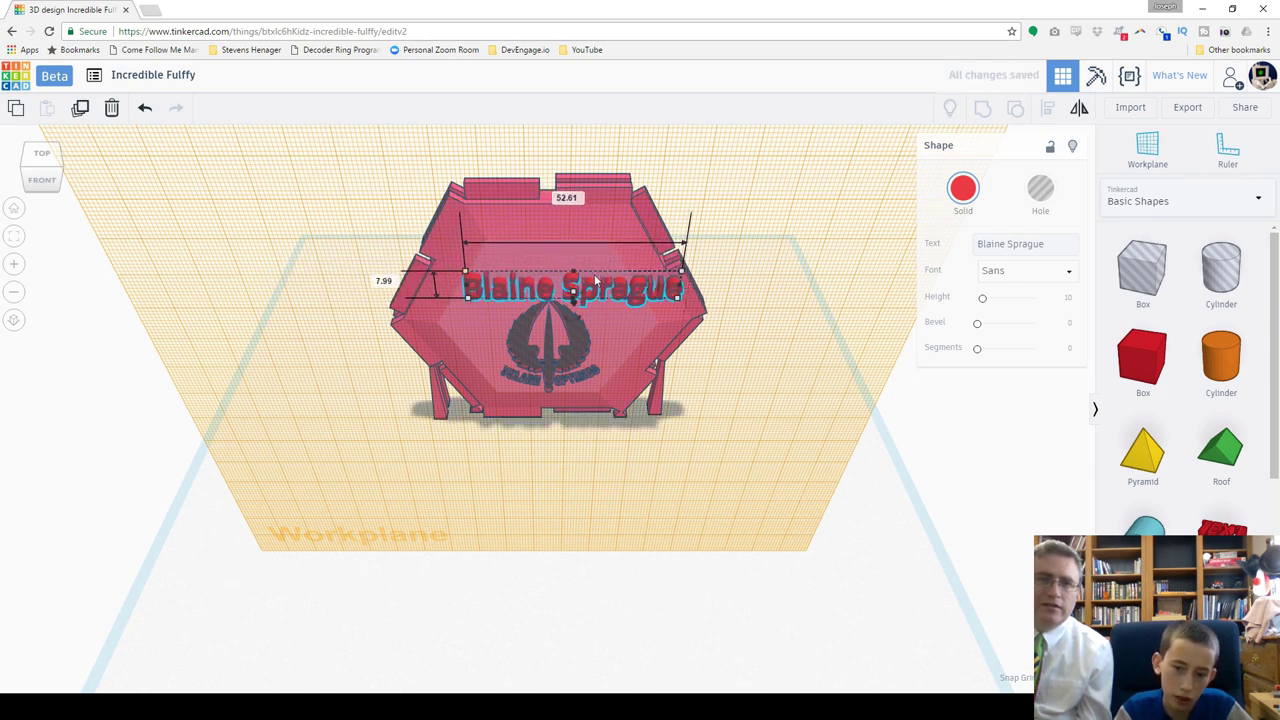
Step: From a front view, place the name text above the insignia, sized to about 59.19 × 8.99
scroll(576, 282, "up", 5)
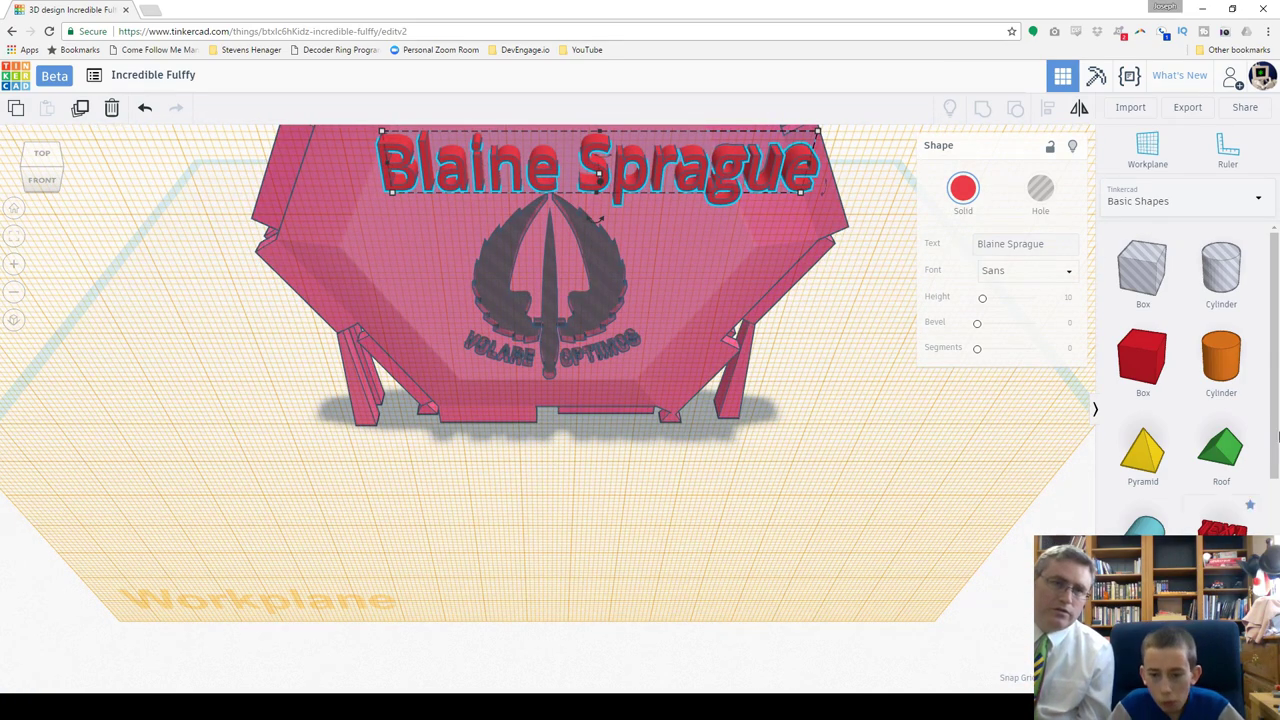
right_click_drag(114, 377, 102, 323)
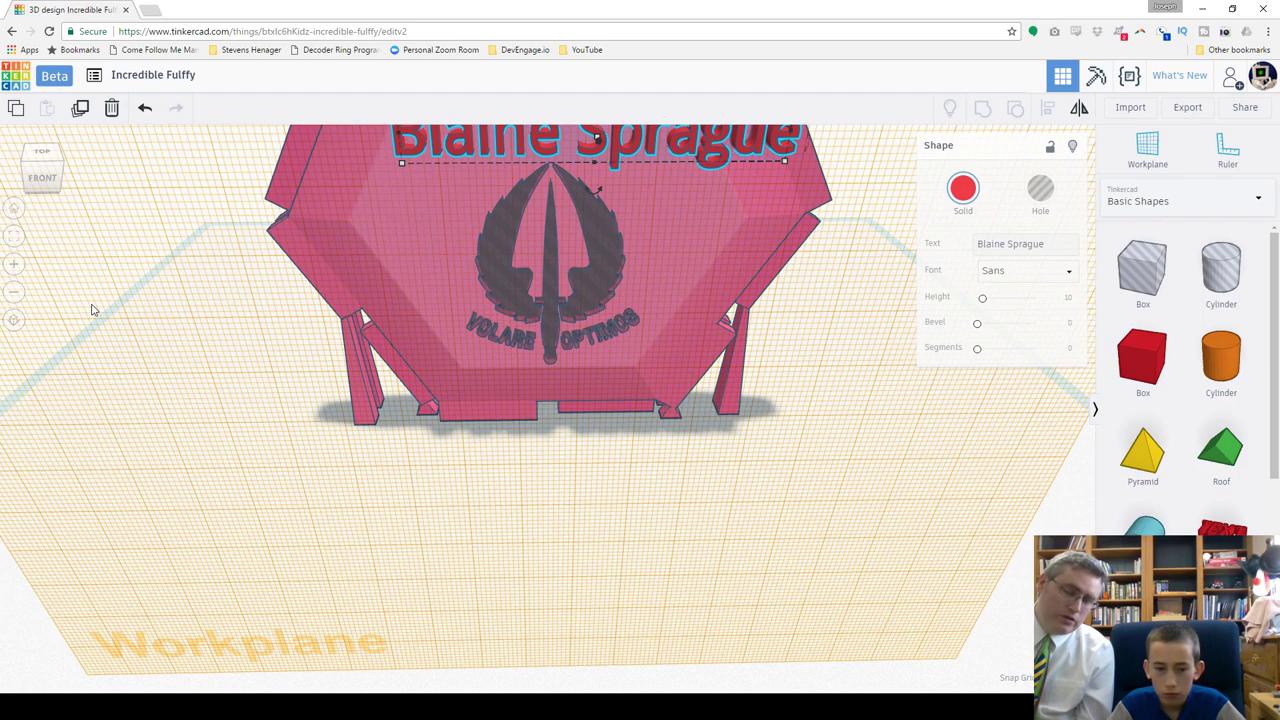
right_click_drag(123, 289, 48, 462)
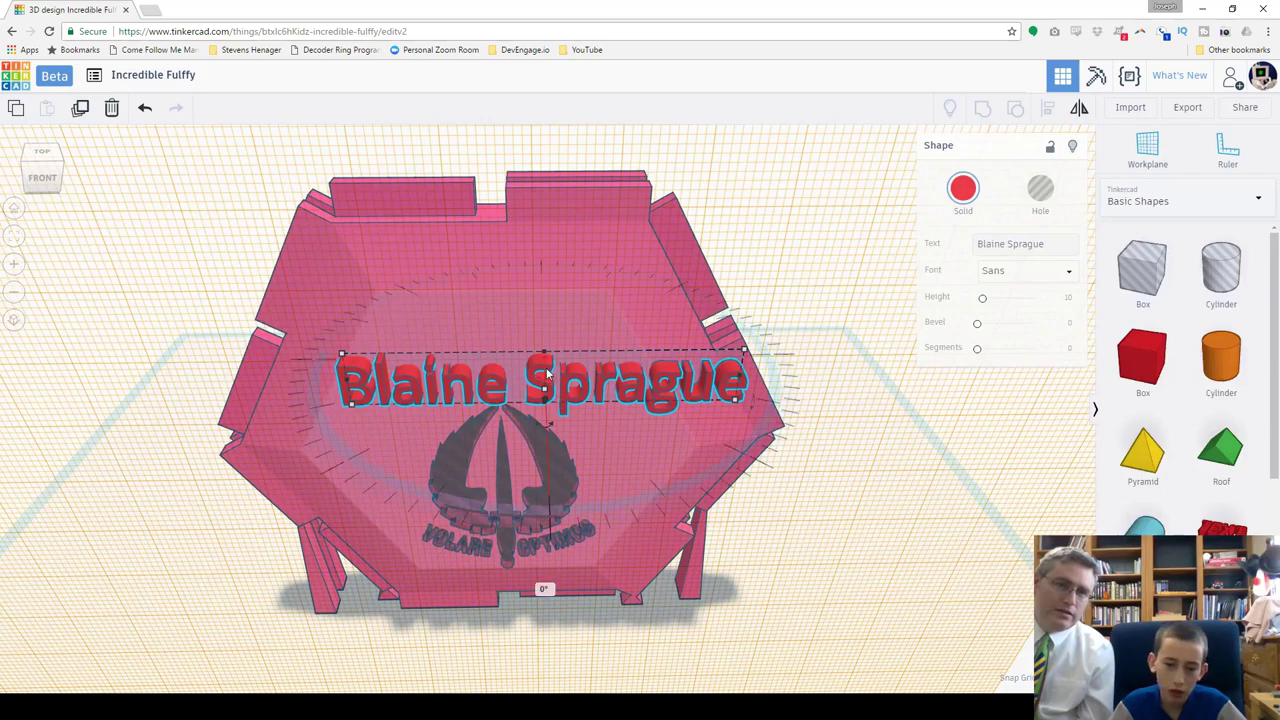
left_click_drag(546, 371, 478, 326)
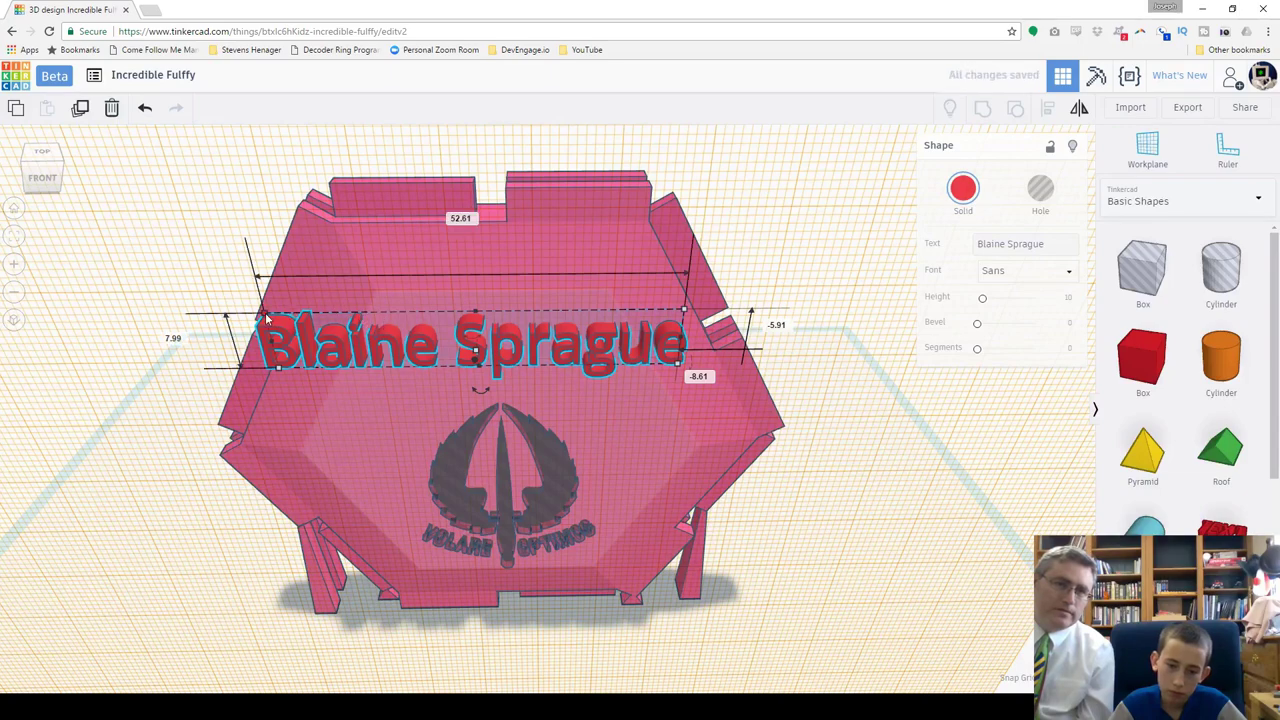
left_click_drag(266, 313, 316, 322)
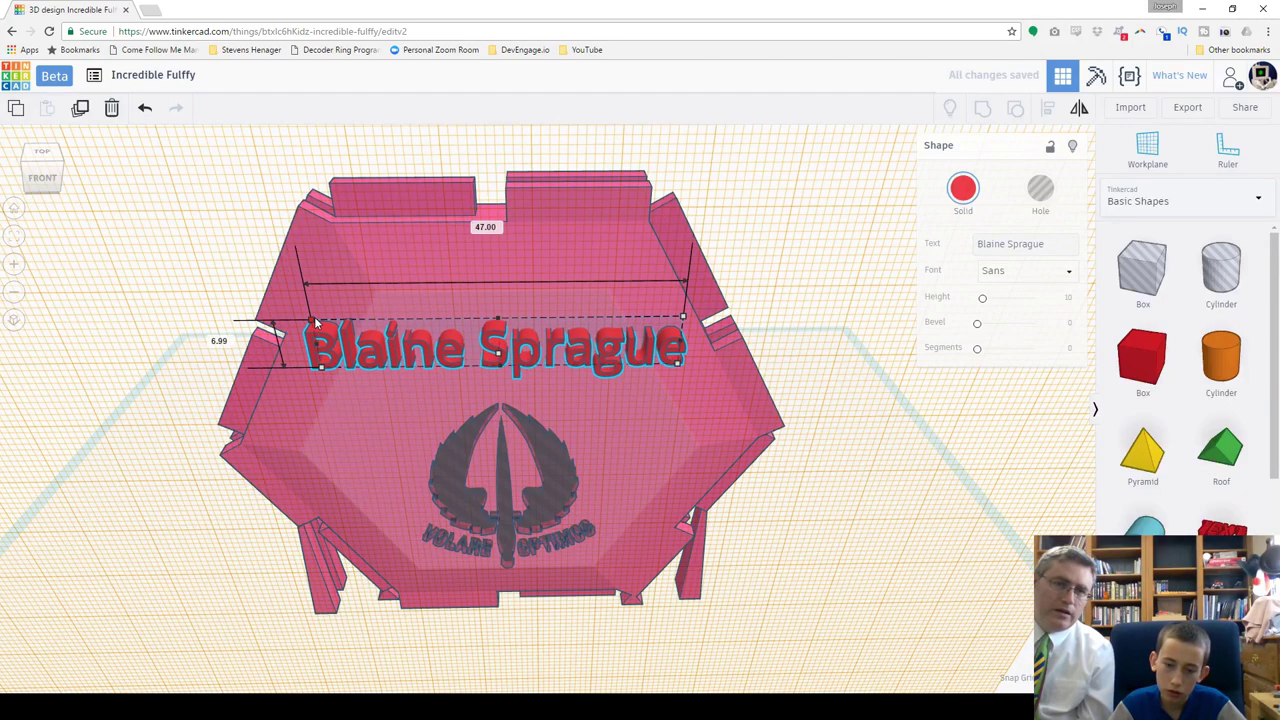
mouse_move(316, 322)
left_mouse_down()
mouse_move(306, 311)
mouse_move(335, 328)
left_mouse_up()
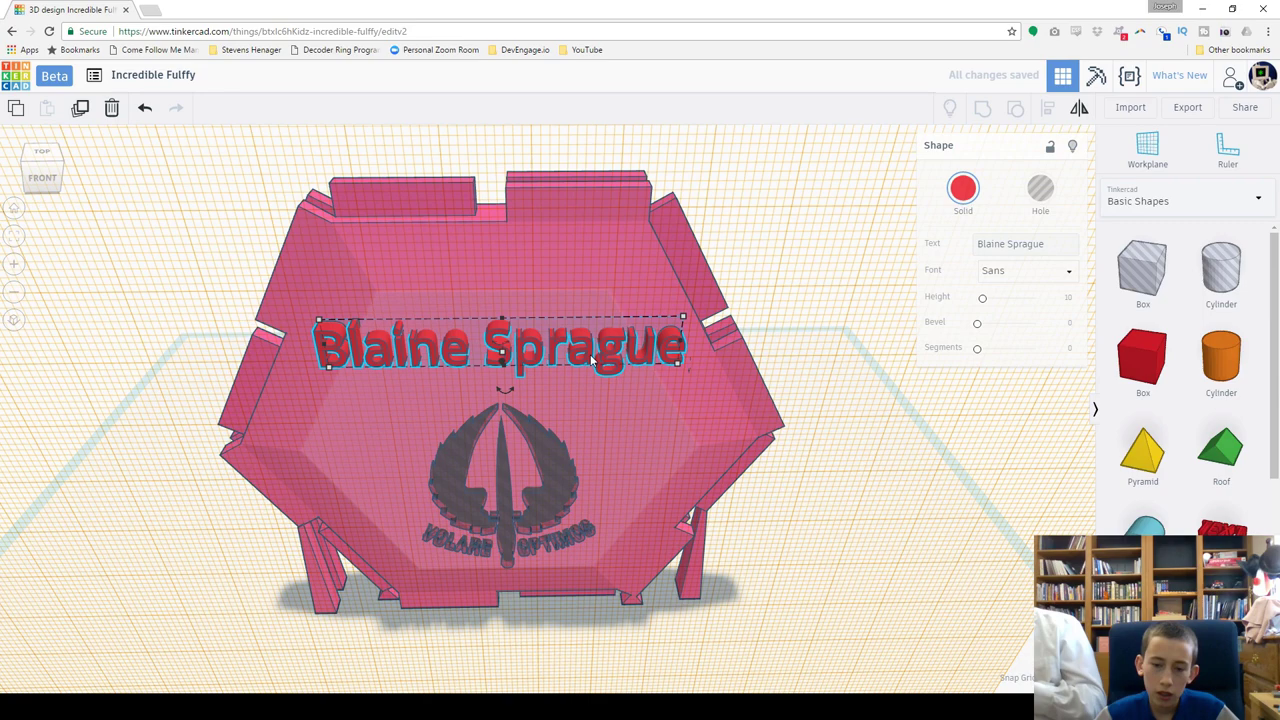
Step: Turn the name text into a hole and nudge it left into place above the insignia
left_click(1054, 190)
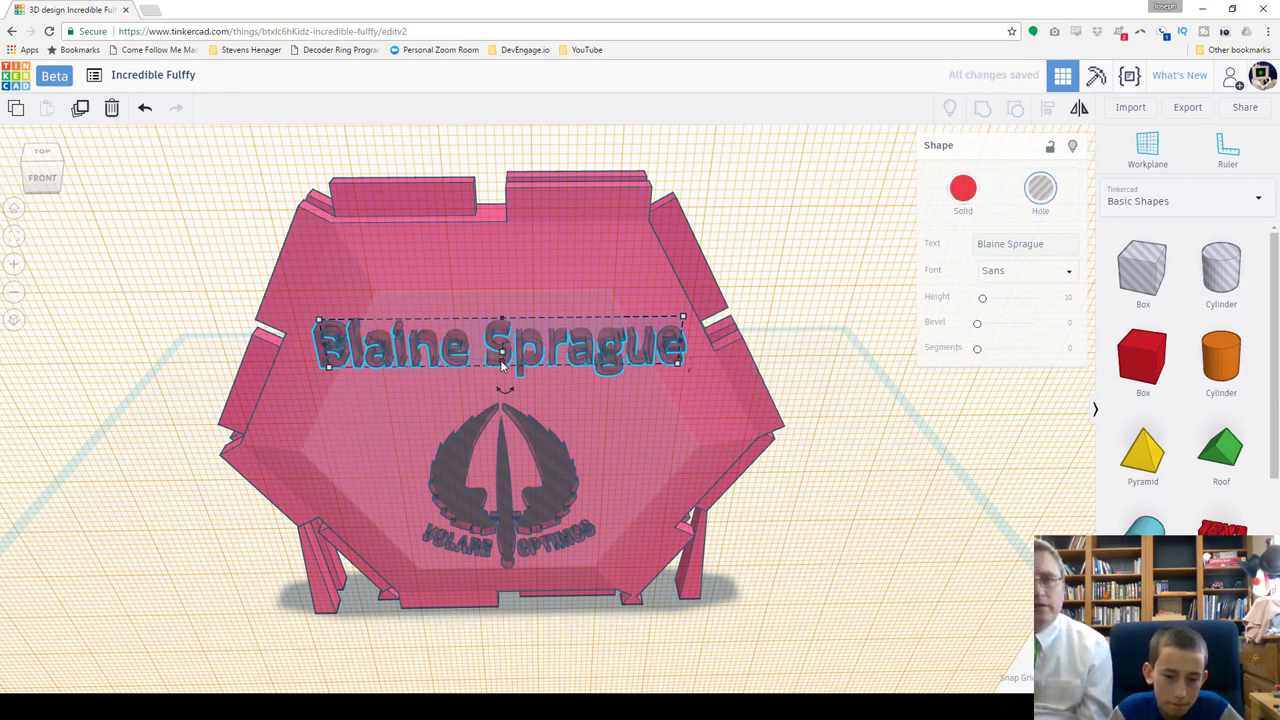
left_click_drag(503, 347, 509, 357)
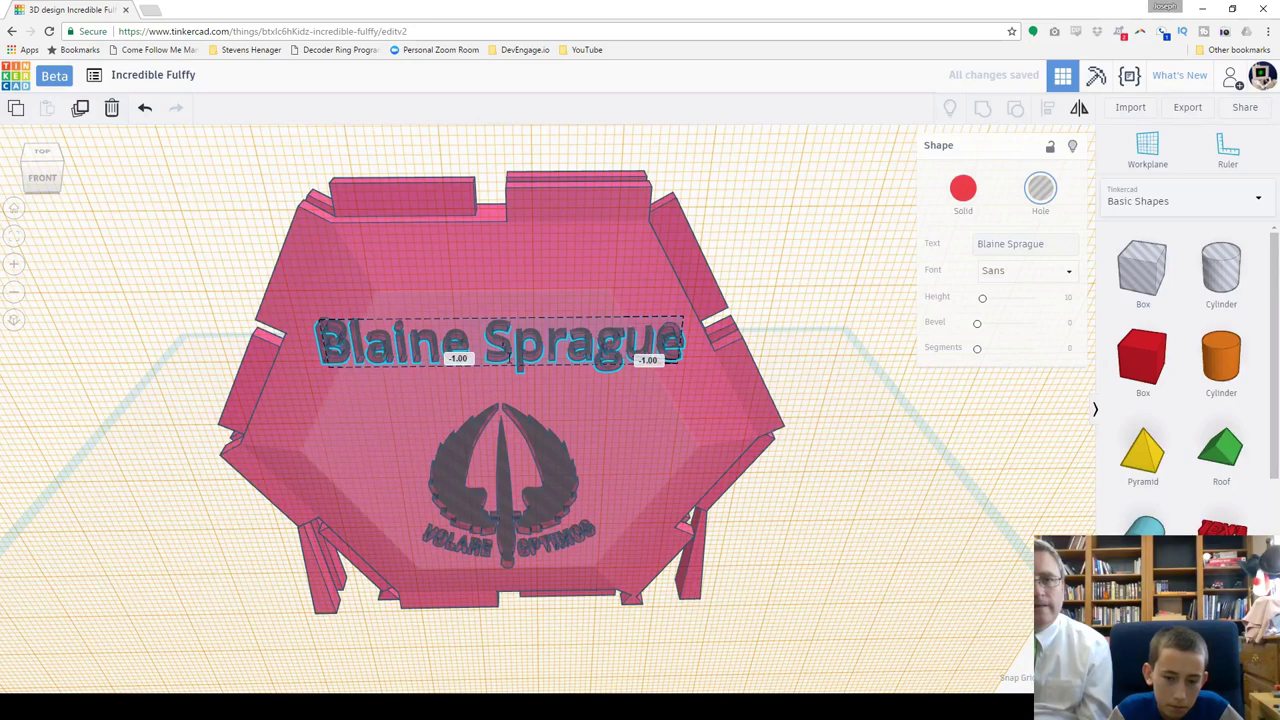
left_click_drag(508, 356, 467, 365)
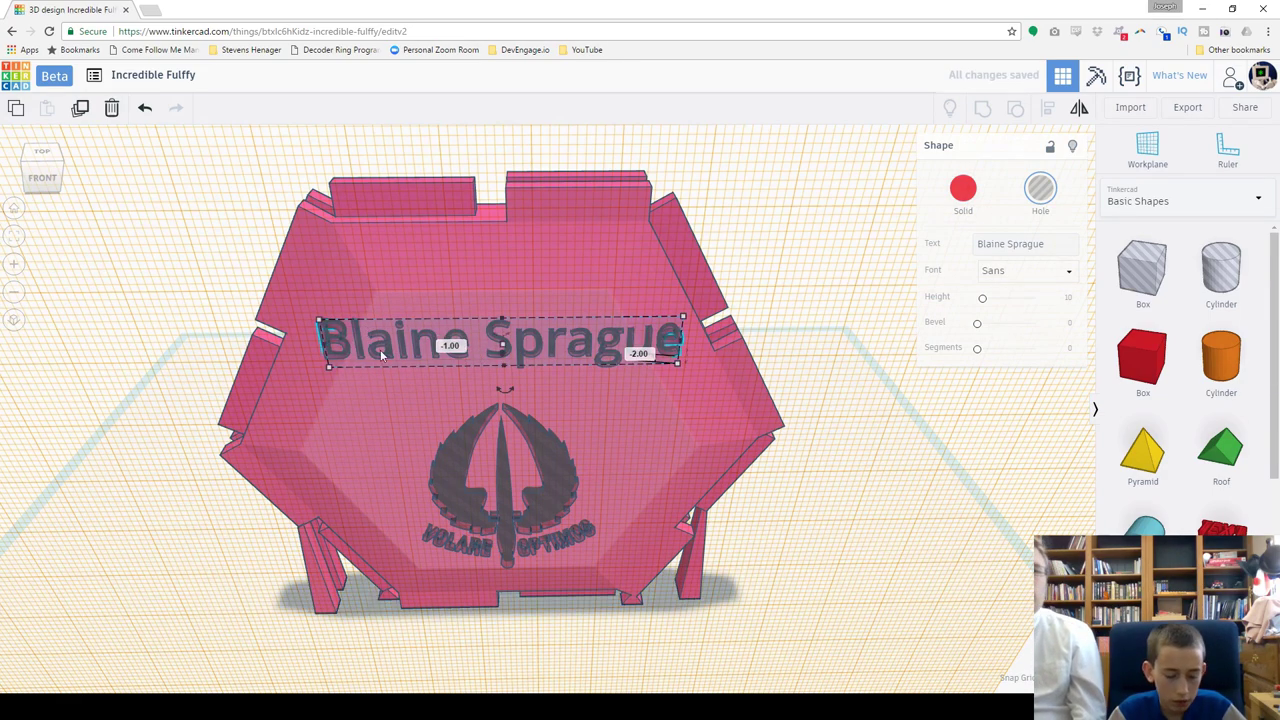
left_click(462, 444, "shift")
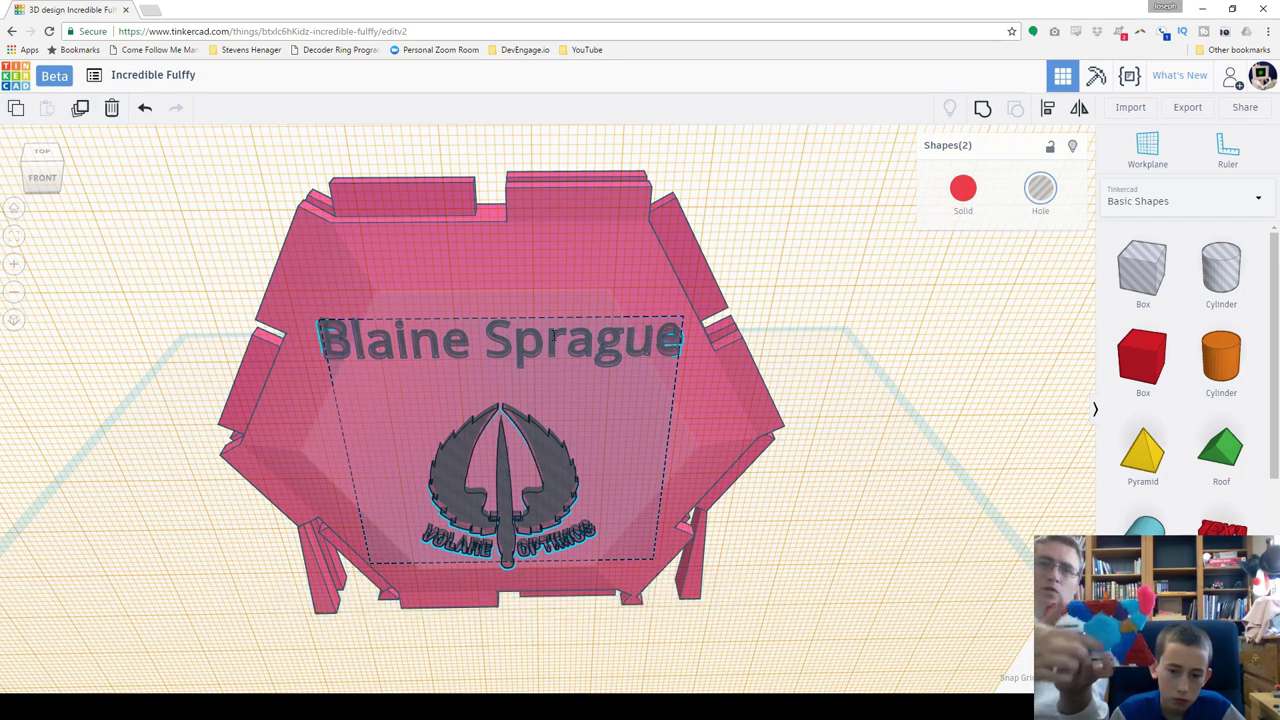
left_click(553, 341, "shift")
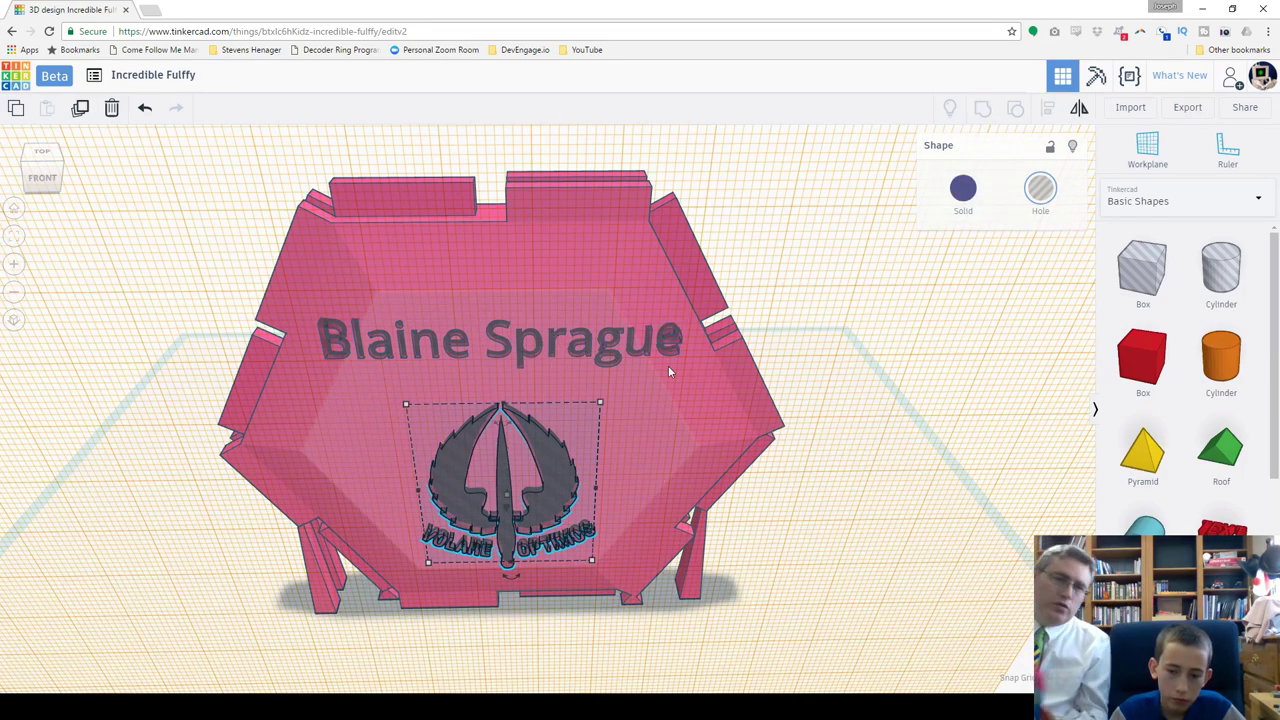
Step: Corner-scale the name-text hole to about 46.02 × 6.99 mm above the insignia
left_click(544, 438, "shift")
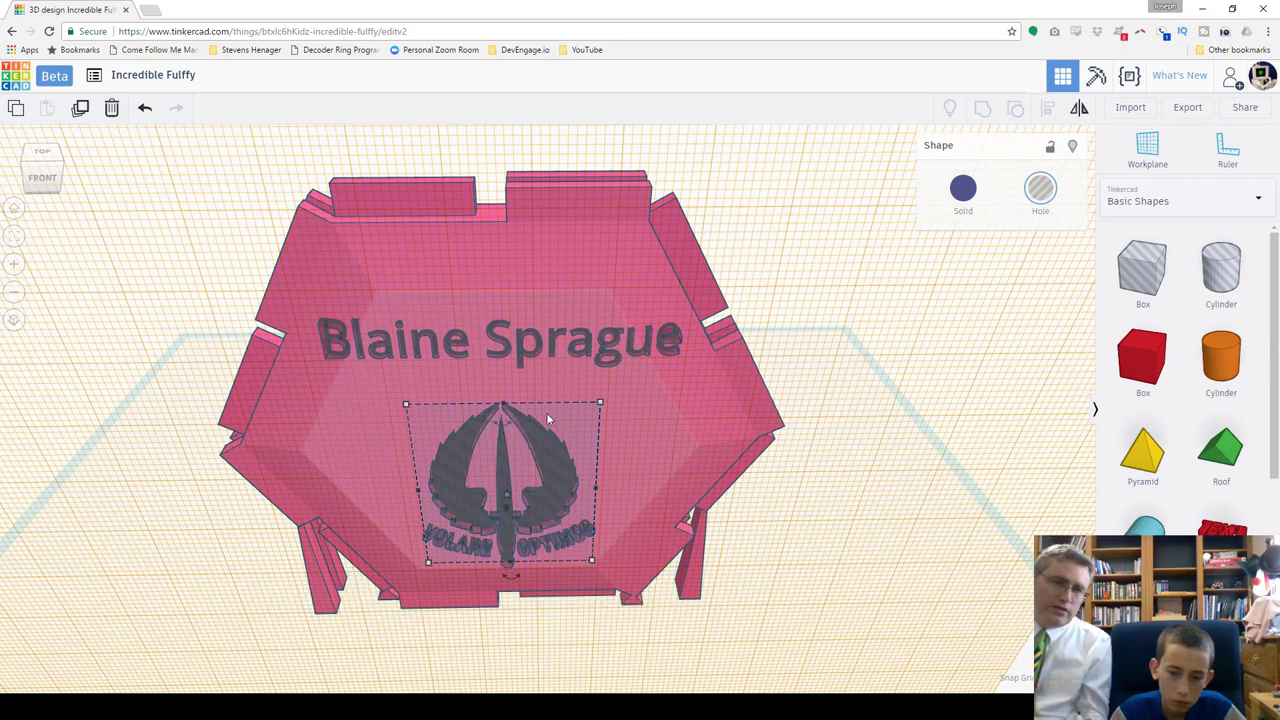
left_click(552, 353)
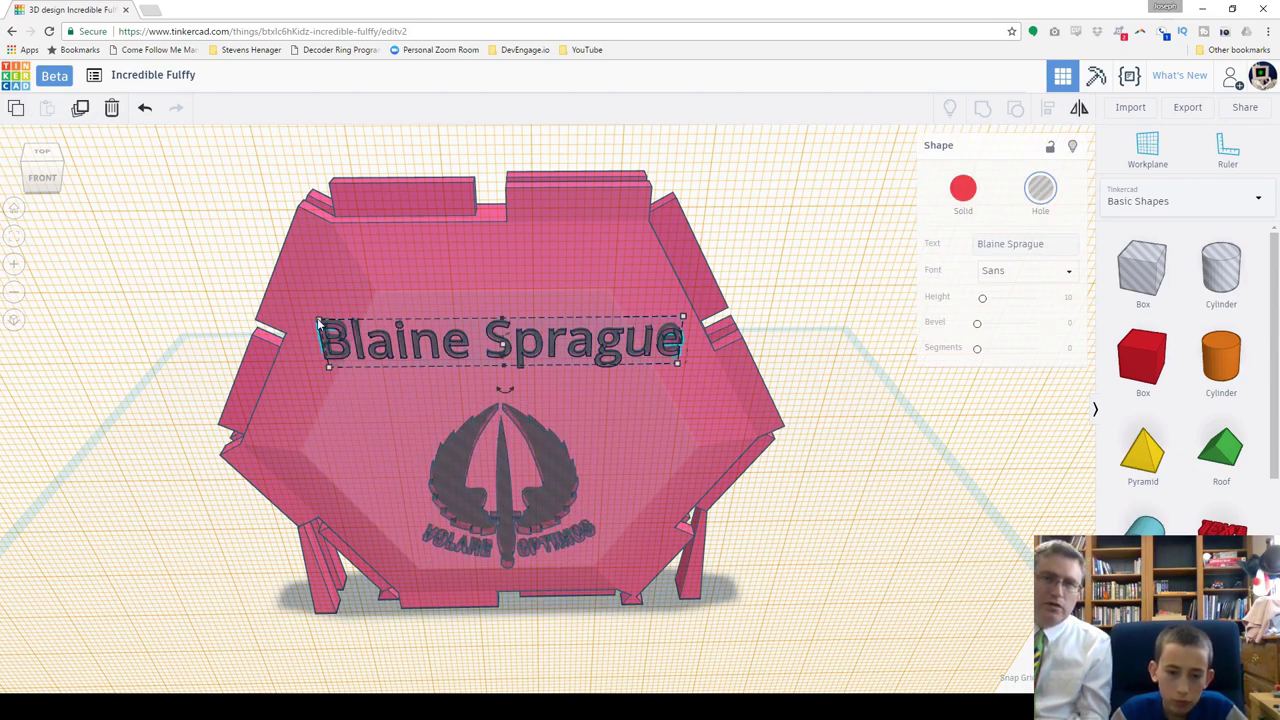
left_click_drag(318, 320, 364, 332)
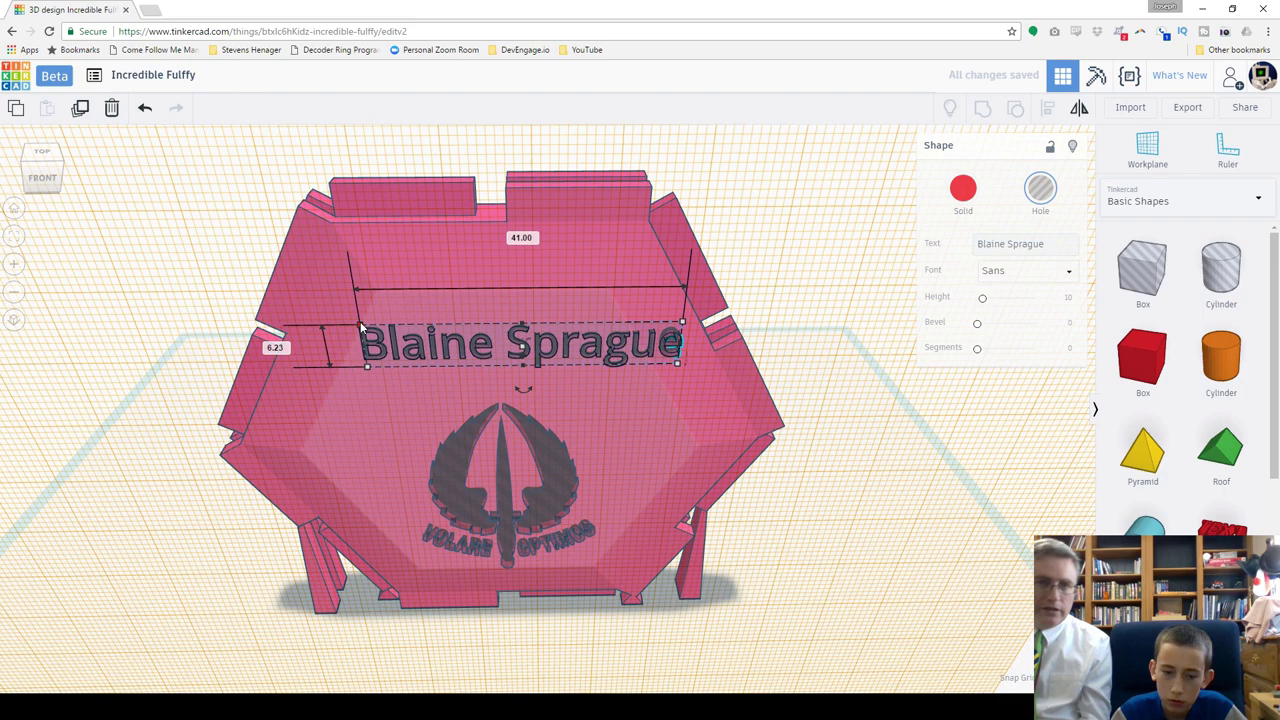
left_click_drag(358, 320, 340, 320)
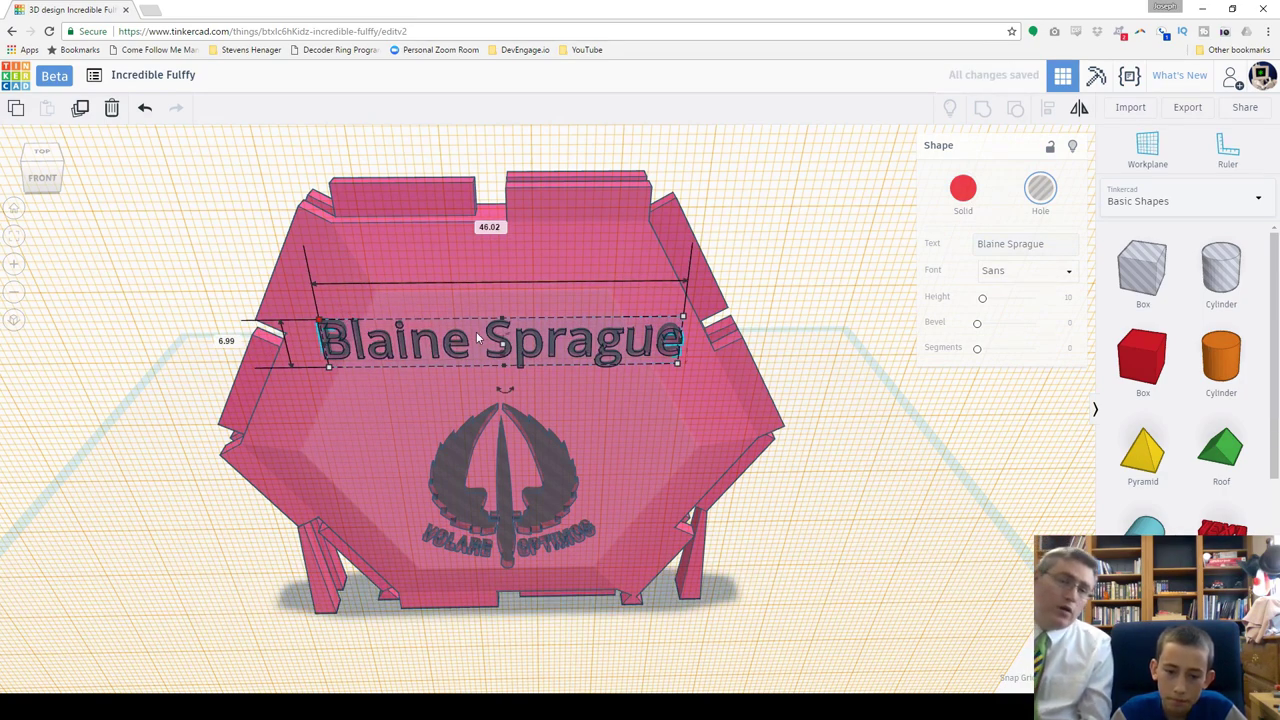
left_click(461, 451, "shift")
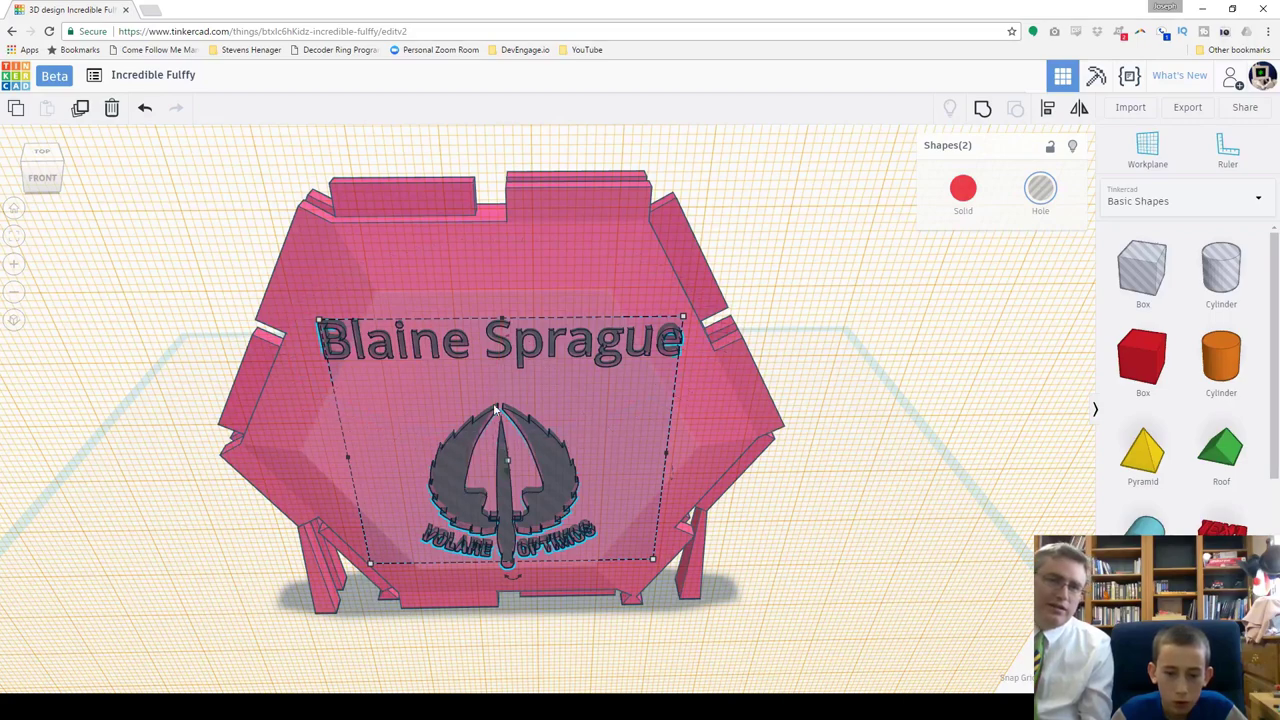
Step: Rotate the name and insignia together by 30°, undoing an accidental change to the hexagon
left_click_drag(510, 348, 506, 340)
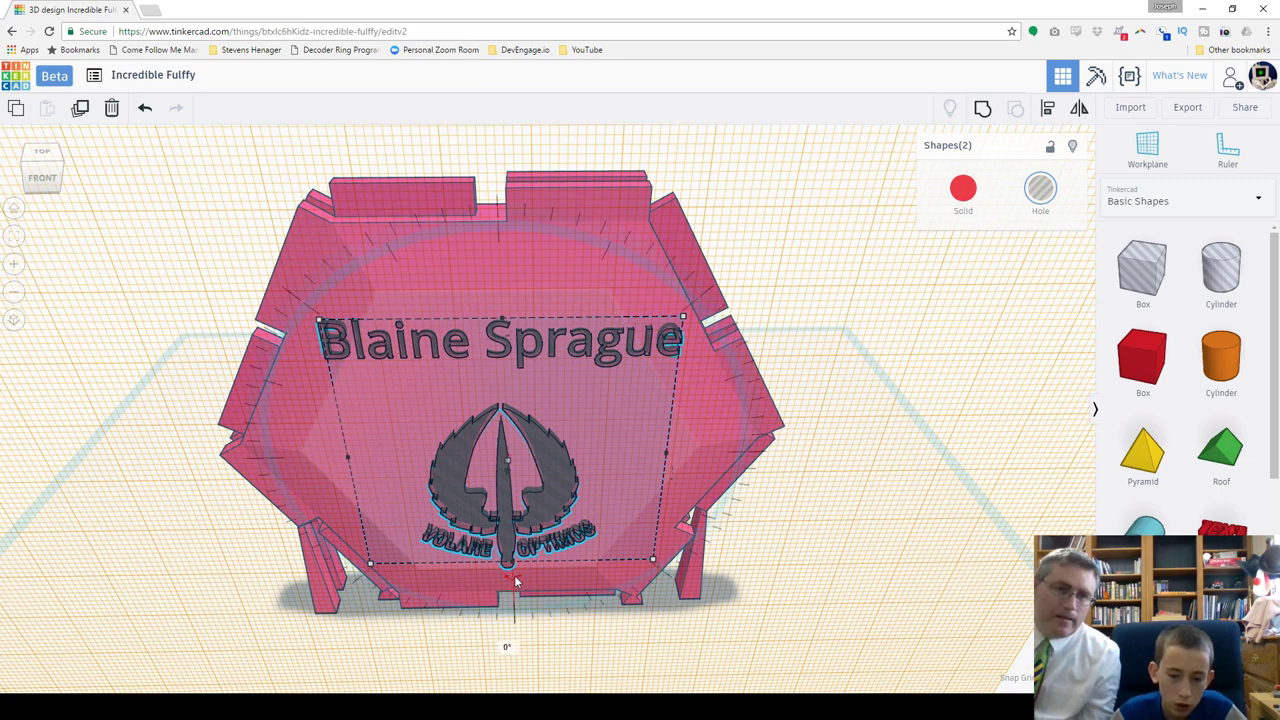
left_click_drag(511, 572, 391, 630)
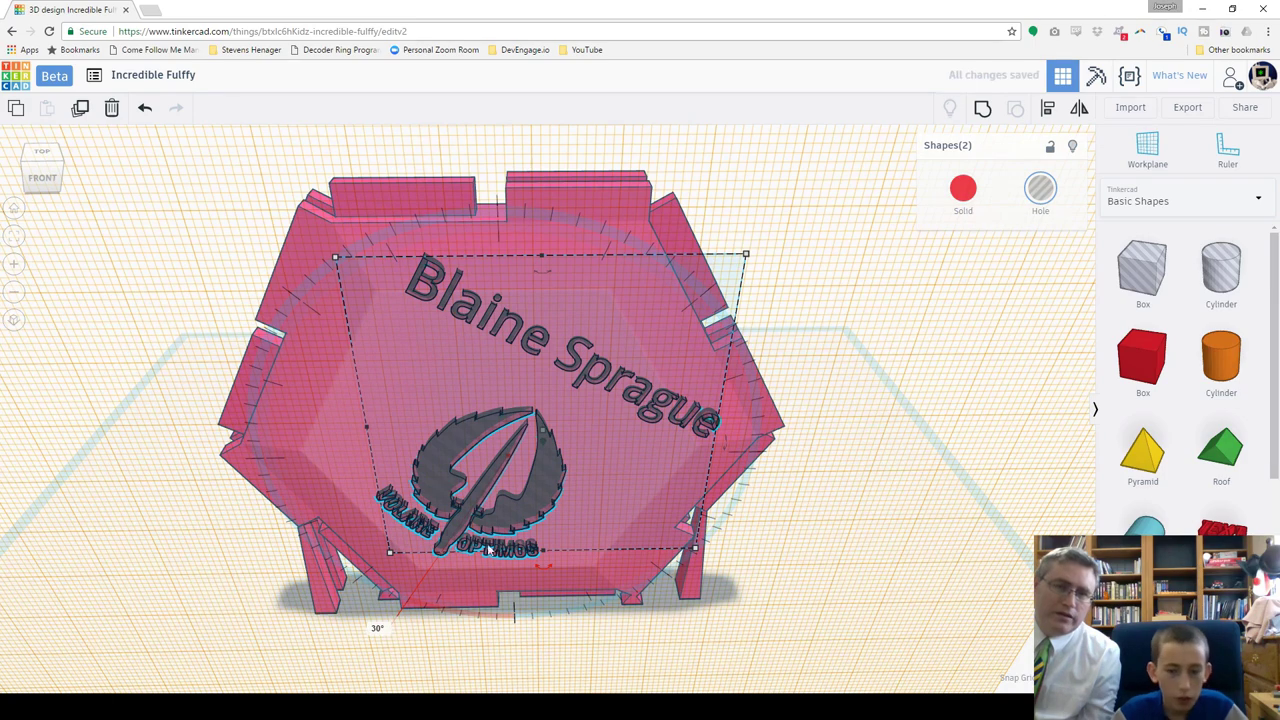
left_click(573, 417)
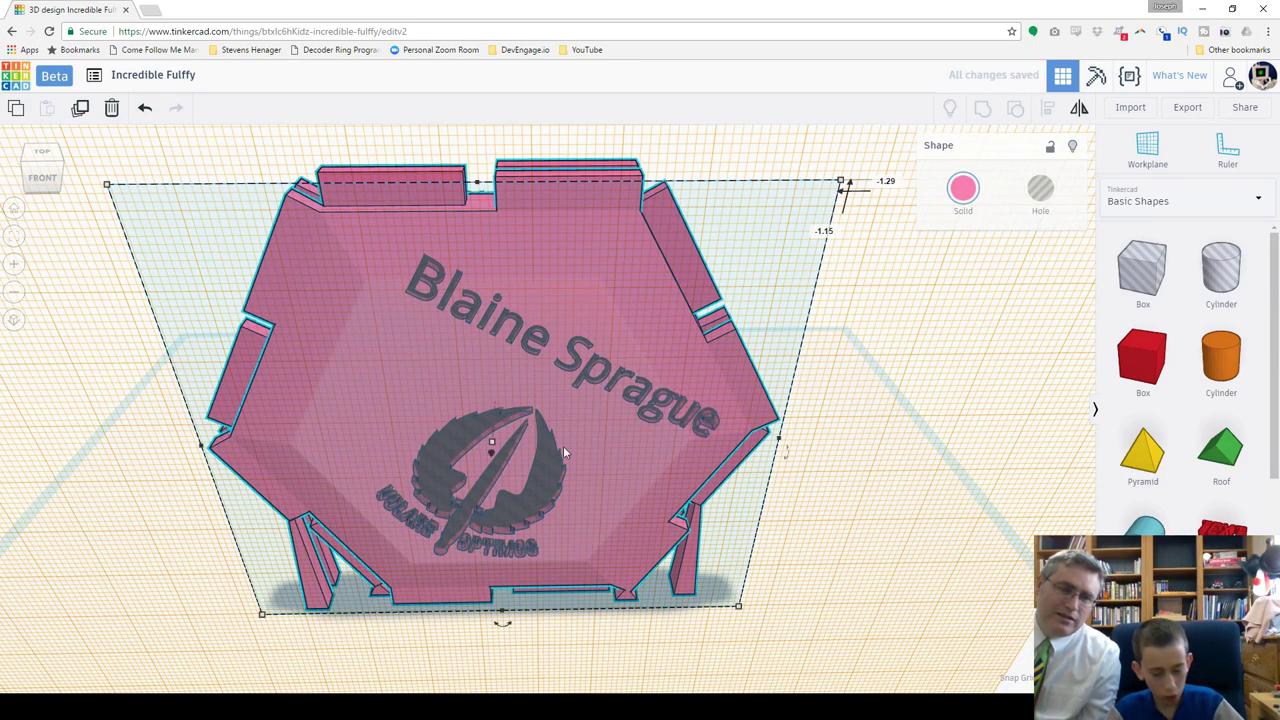
key("ctrl+z")
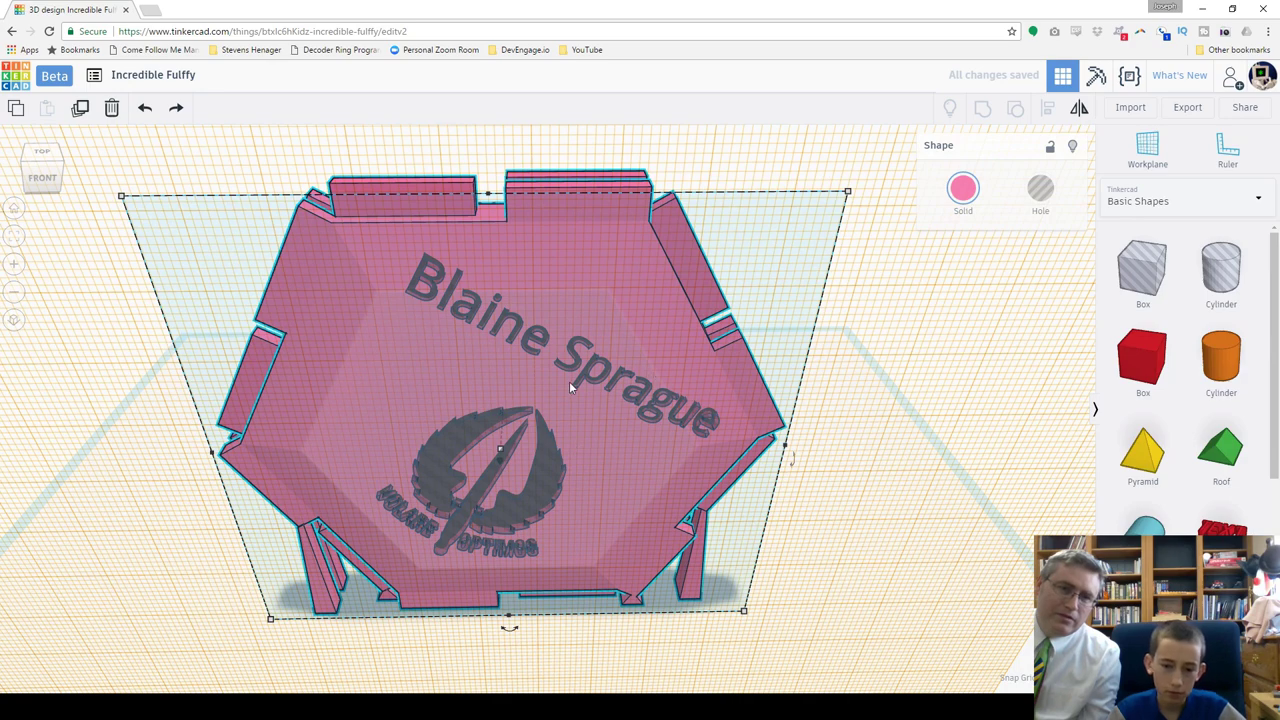
Step: Move the name and insignia down and left, then select the tile, name and insignia together
left_click(575, 370)
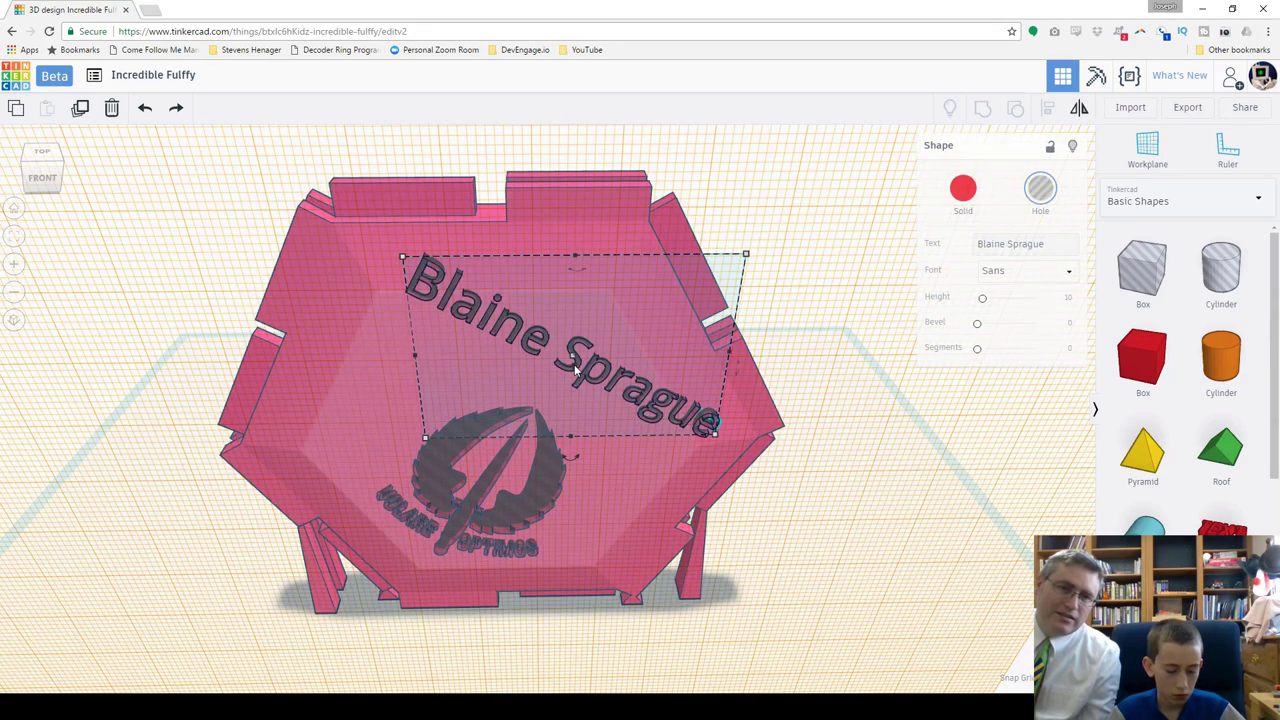
left_click(548, 484, "shift")
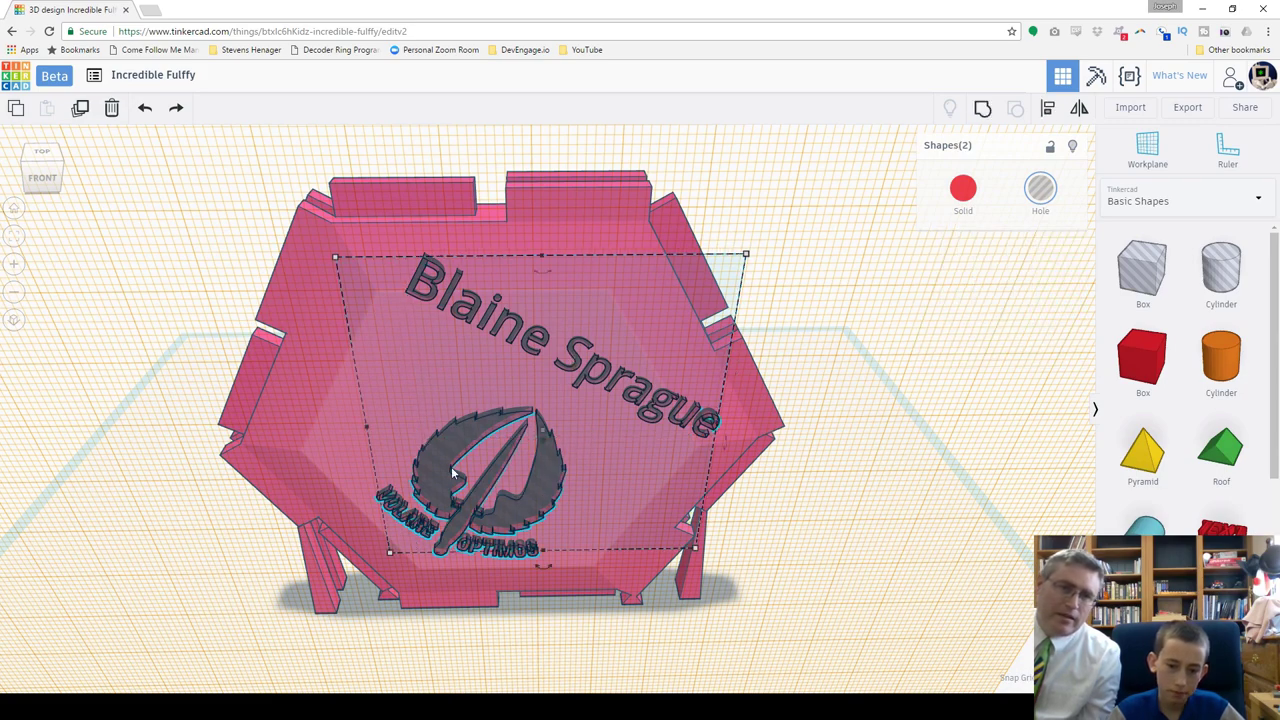
left_click_drag(444, 472, 401, 489)
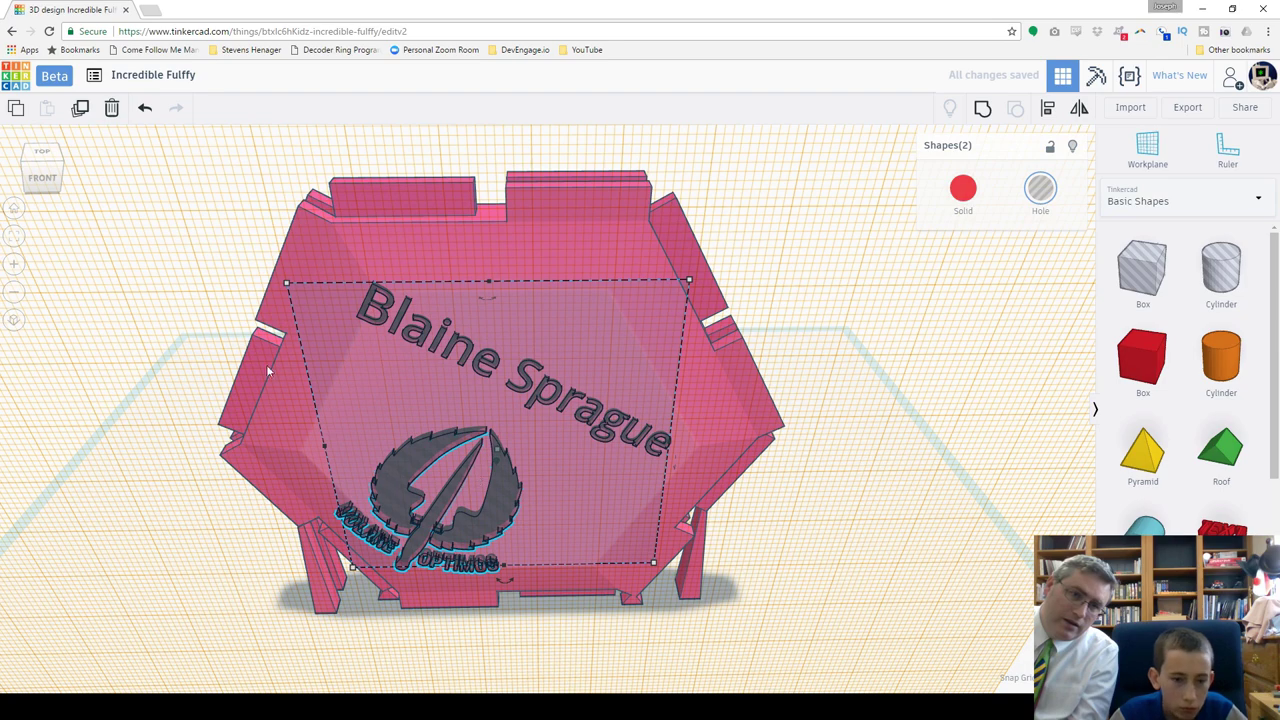
scroll(530, 492, "up", 2)
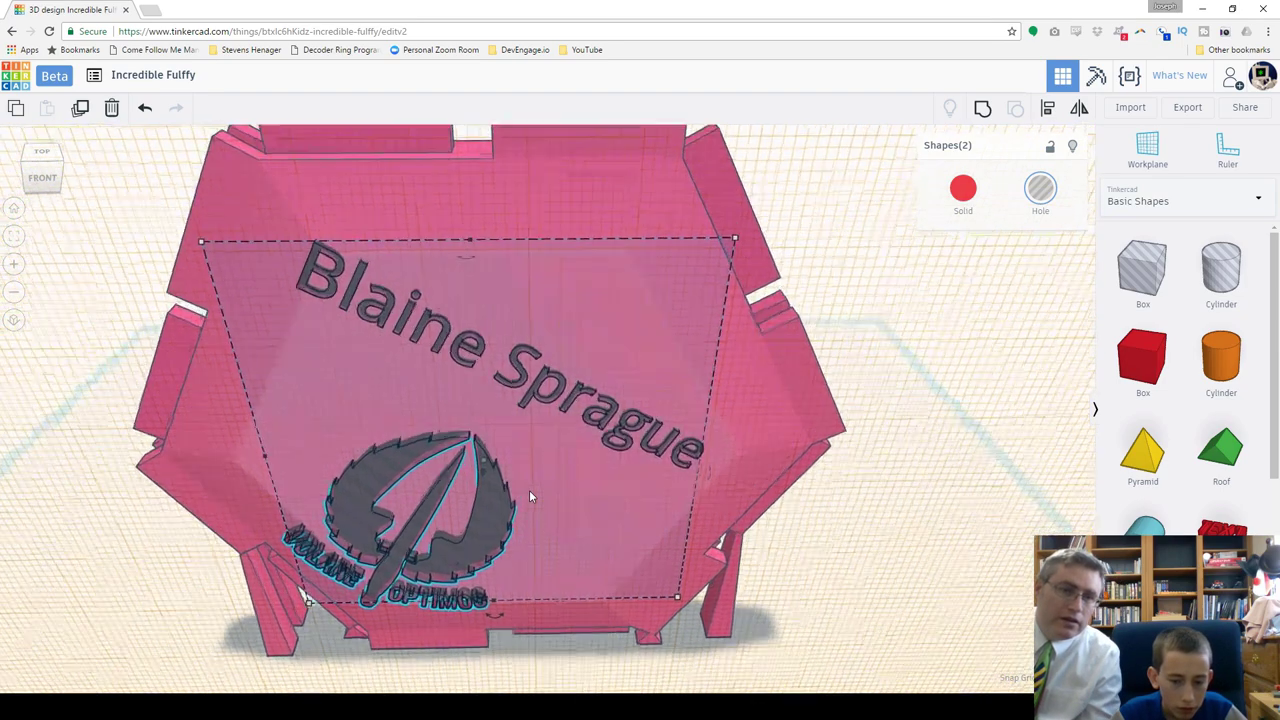
scroll(529, 490, "up", 2)
scroll(520, 495, "down", 2)
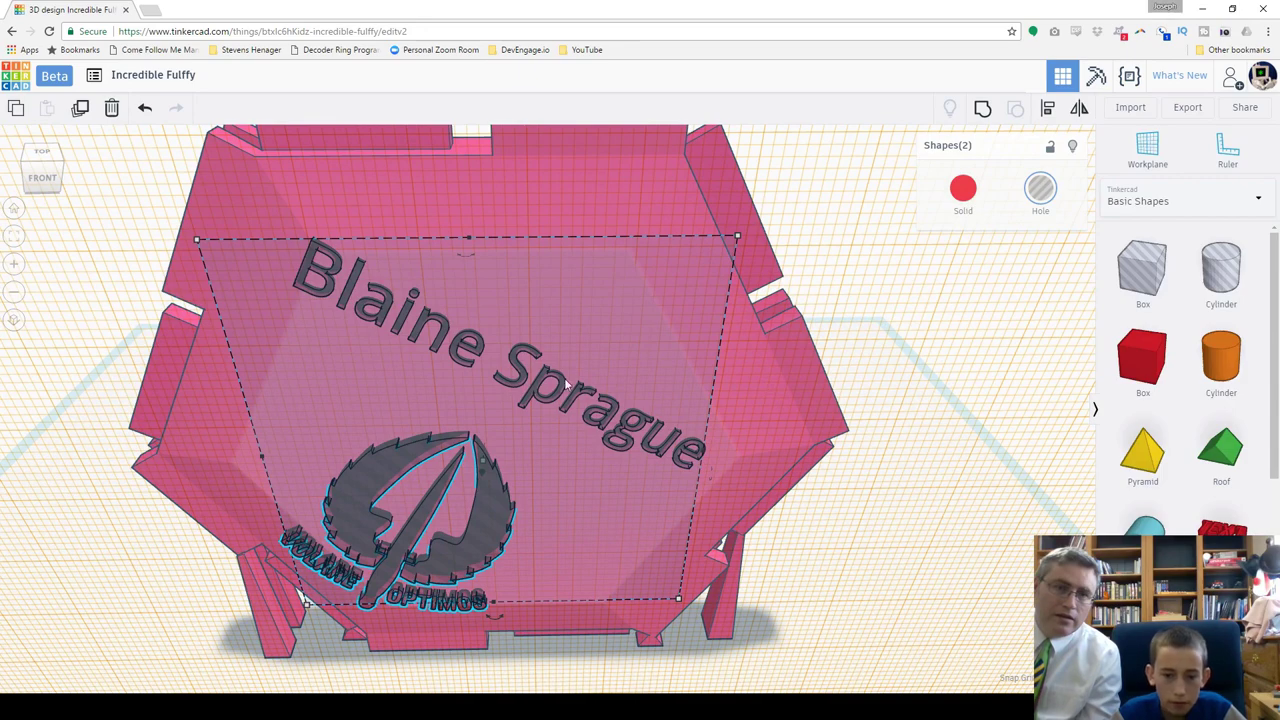
left_click_drag(1004, 405, 925, 396)
left_click_drag(898, 254, 371, 611)
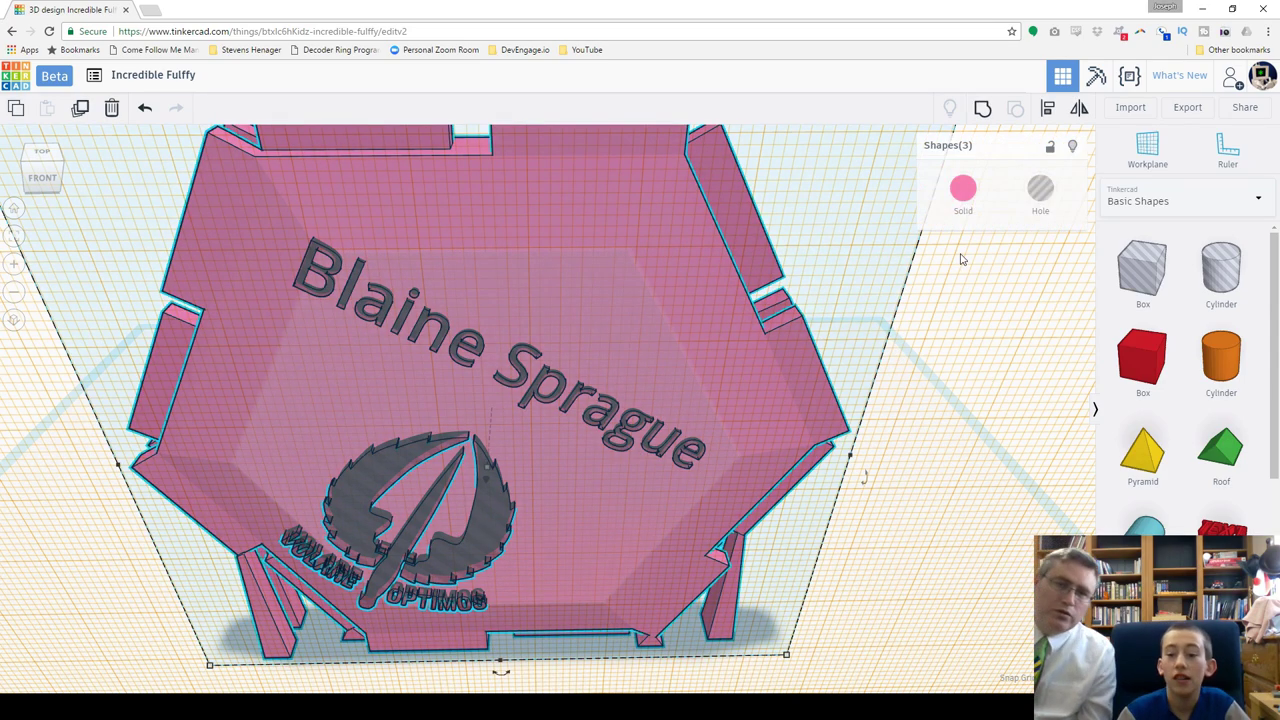
Step: Group the tile, name and insignia with Ctrl+G, then orbit to a straight front view
key("ctrl+g")
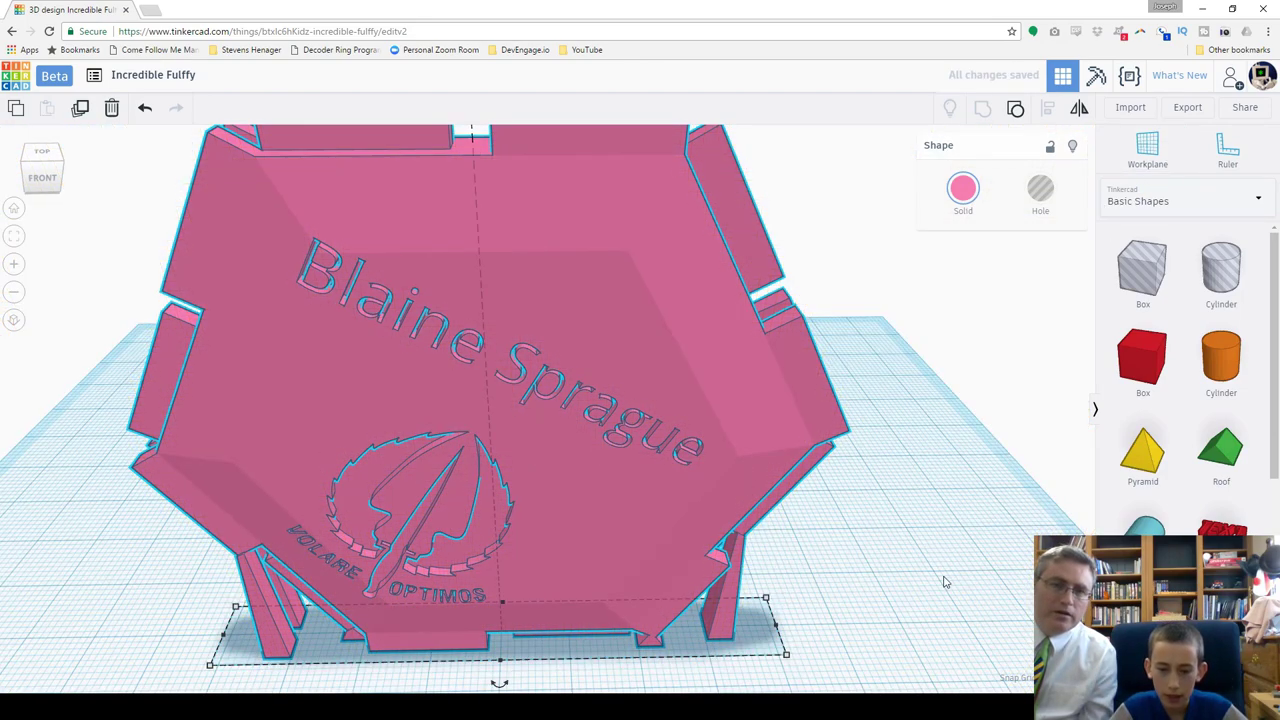
left_click(931, 515)
right_click_drag(935, 543, 604, 550)
scroll(542, 548, "down", 5)
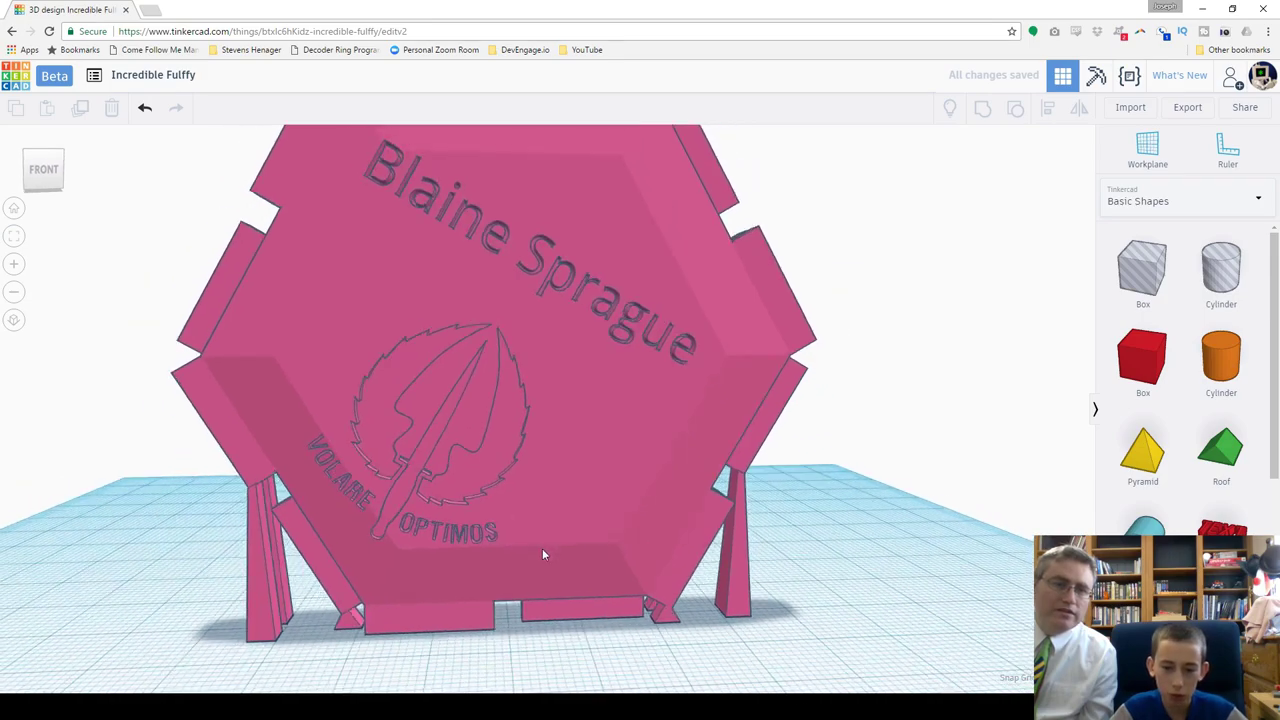
right_click_drag(396, 466, 550, 432)
scroll(581, 404, "up", 5)
right_click_drag(496, 400, 575, 370)
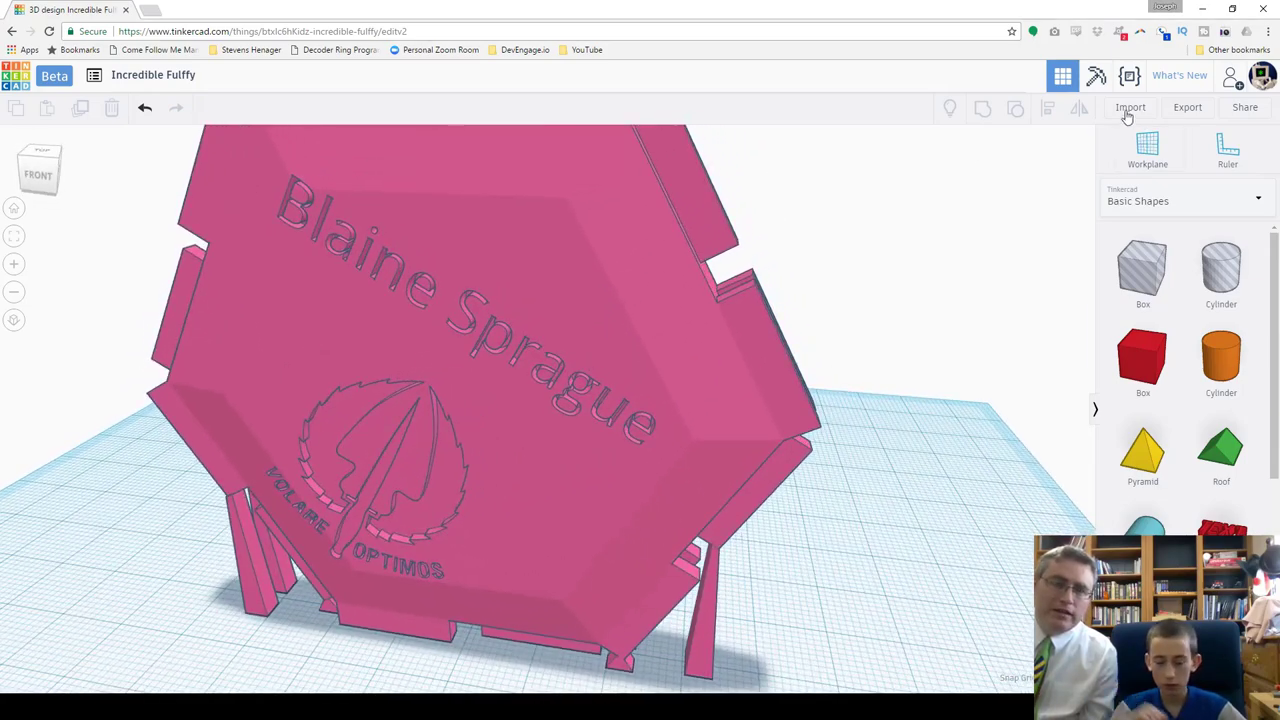
left_click(1187, 110)
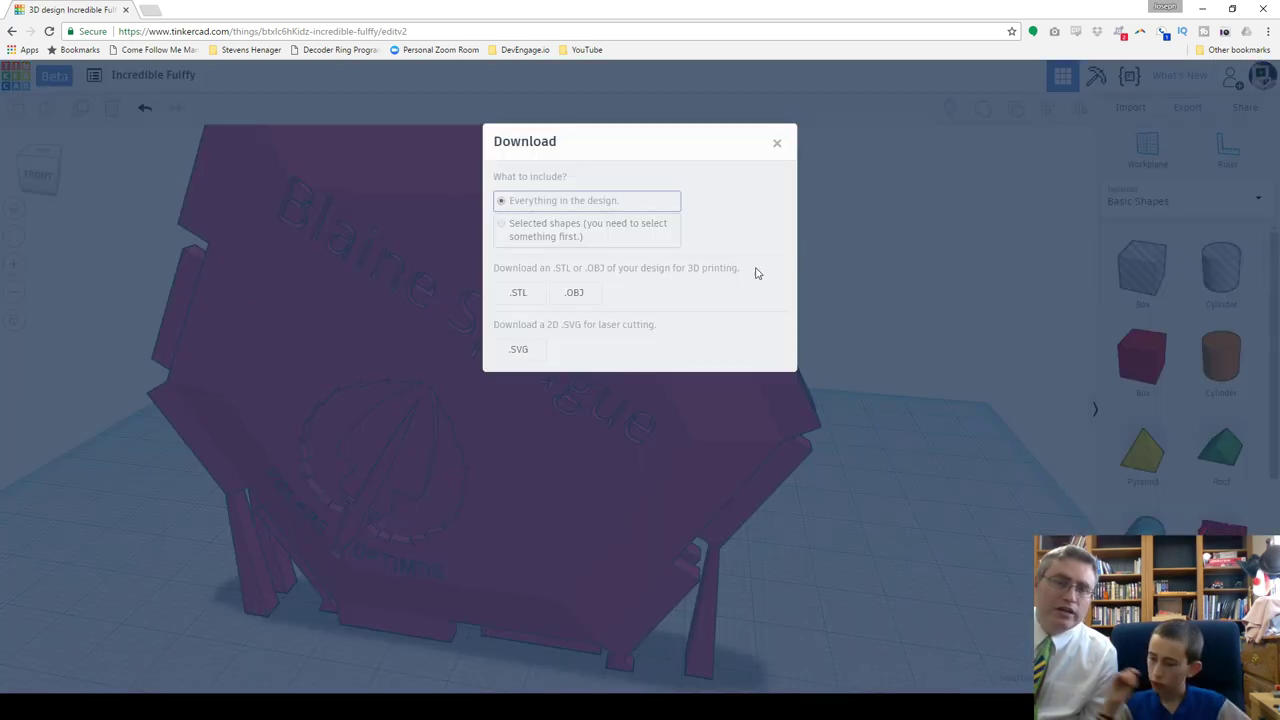
left_click(777, 143)
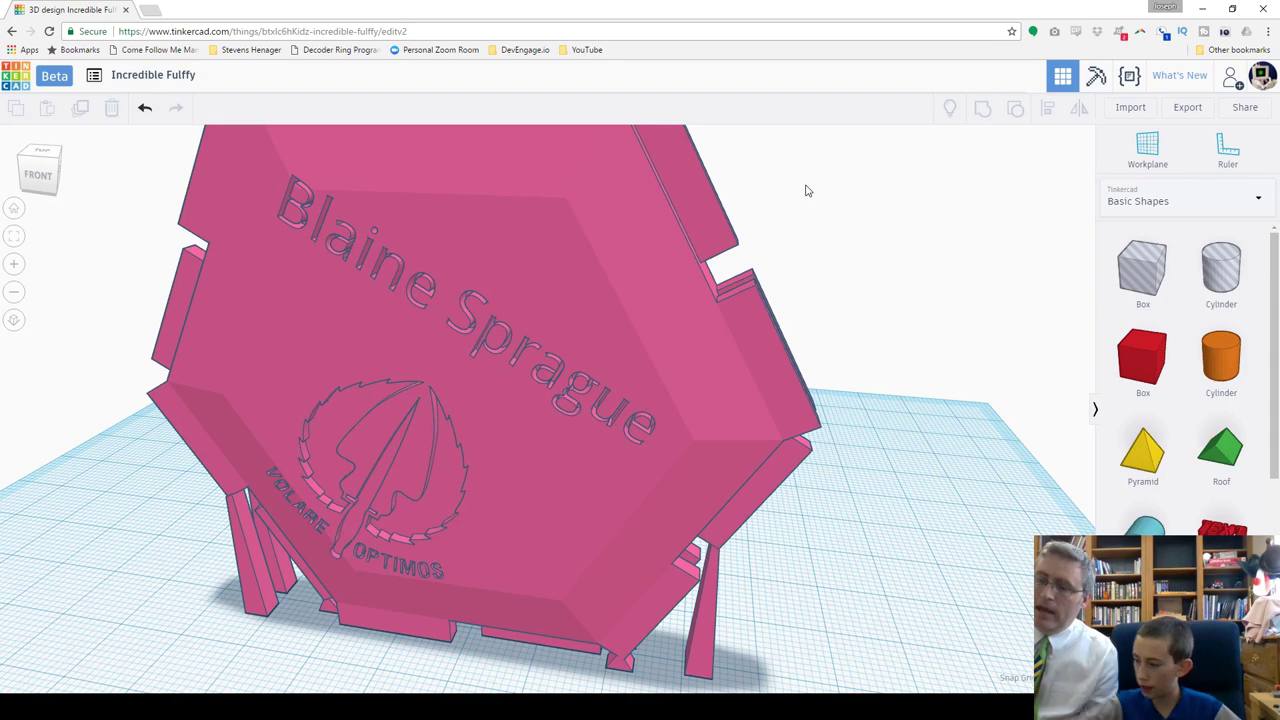